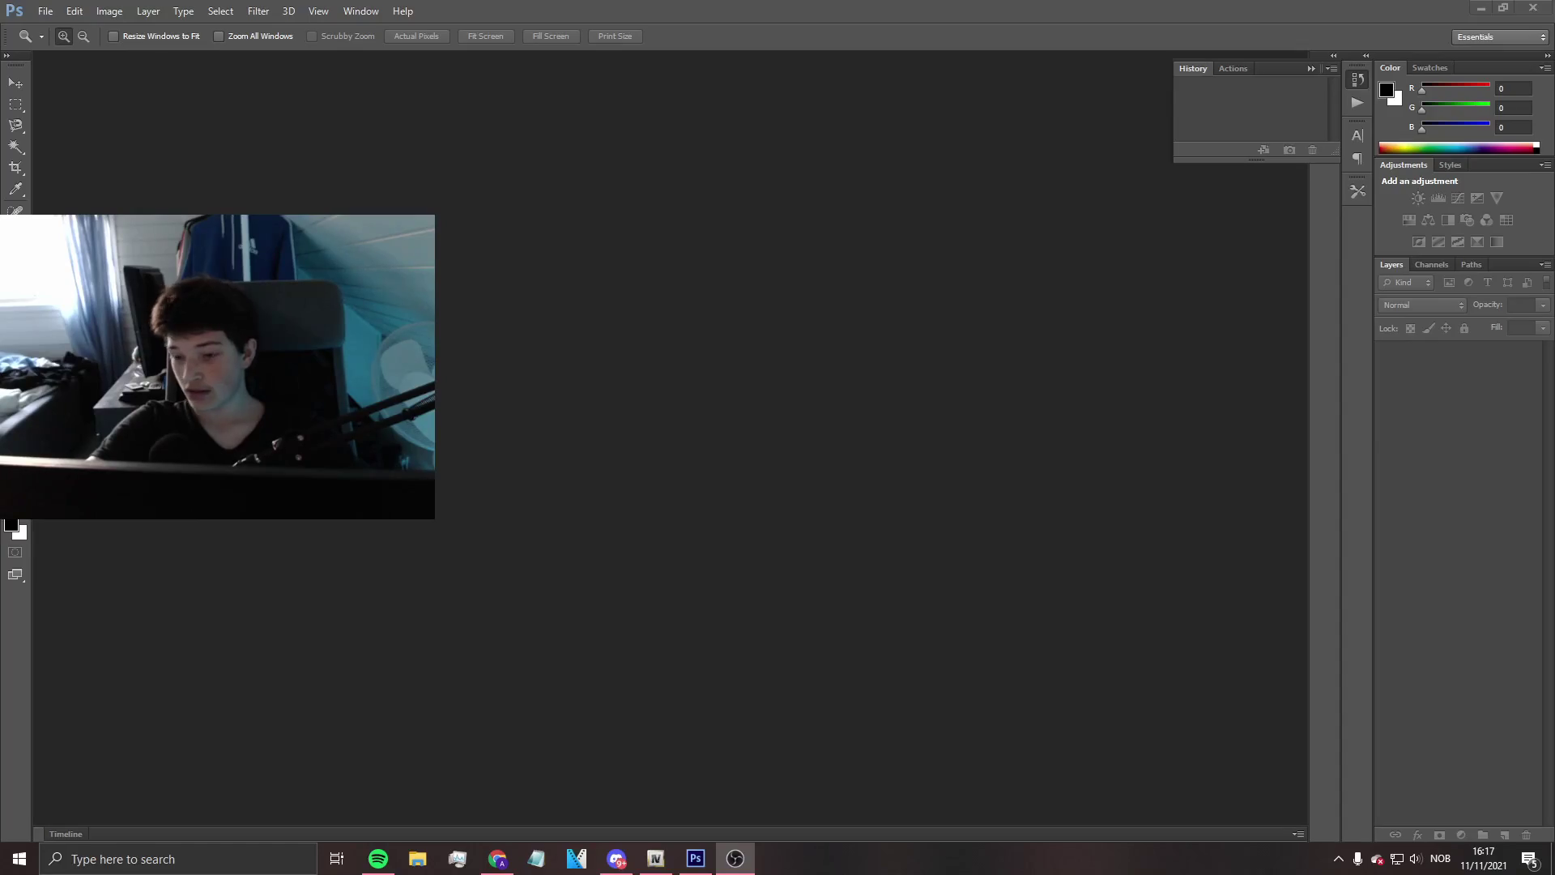
Minimize Photoshop to the desktop and bring it back to the front.
{"action": "left_click", "coordinate": [1476, 8]}
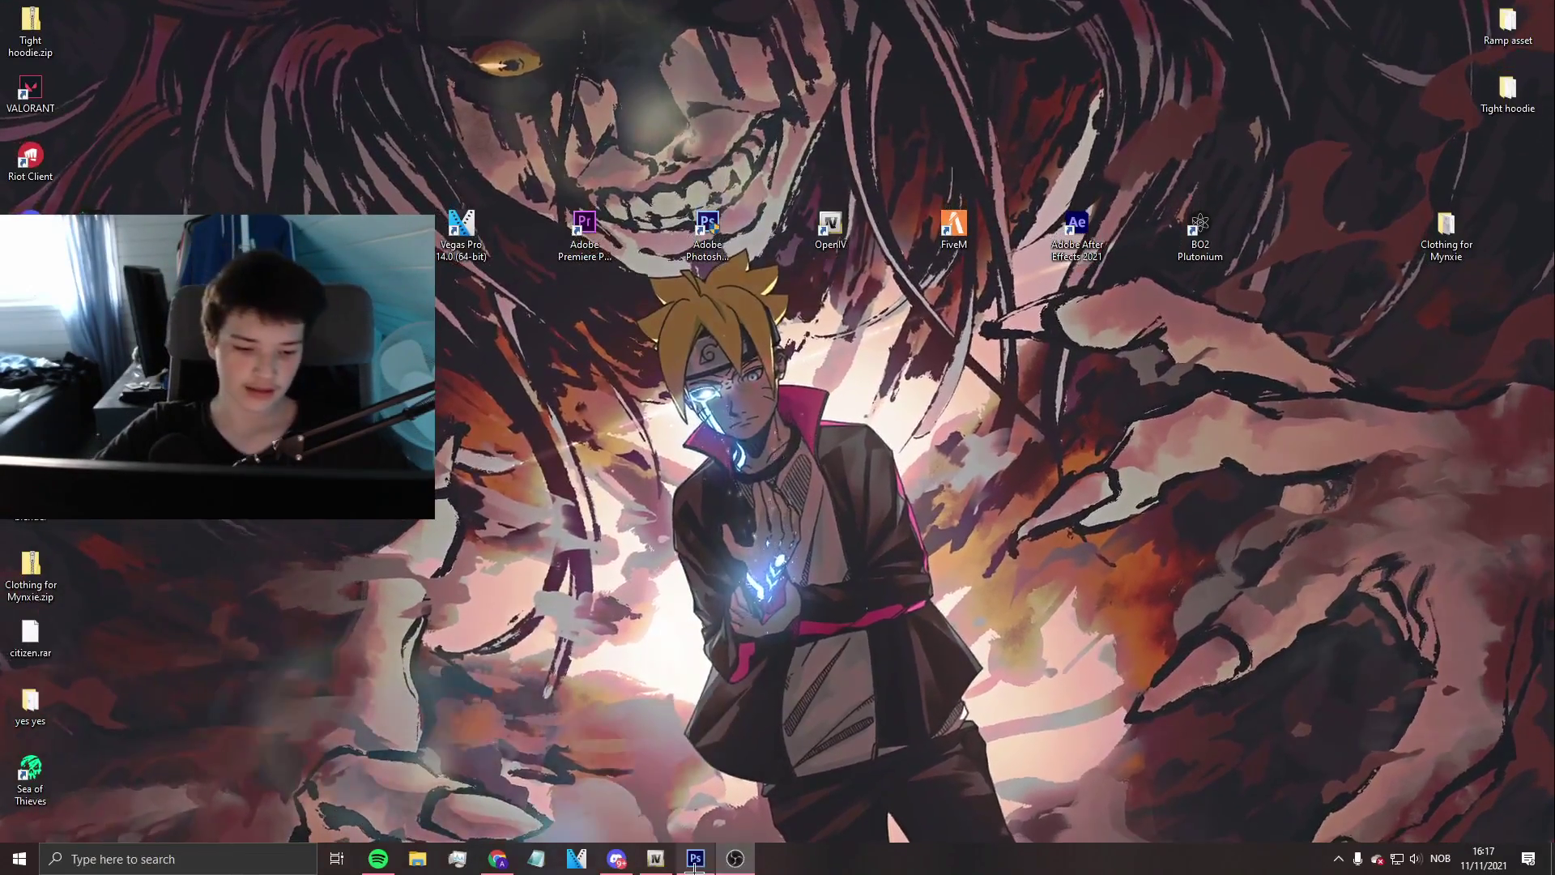
{"action": "left_click", "coordinate": [696, 860]}
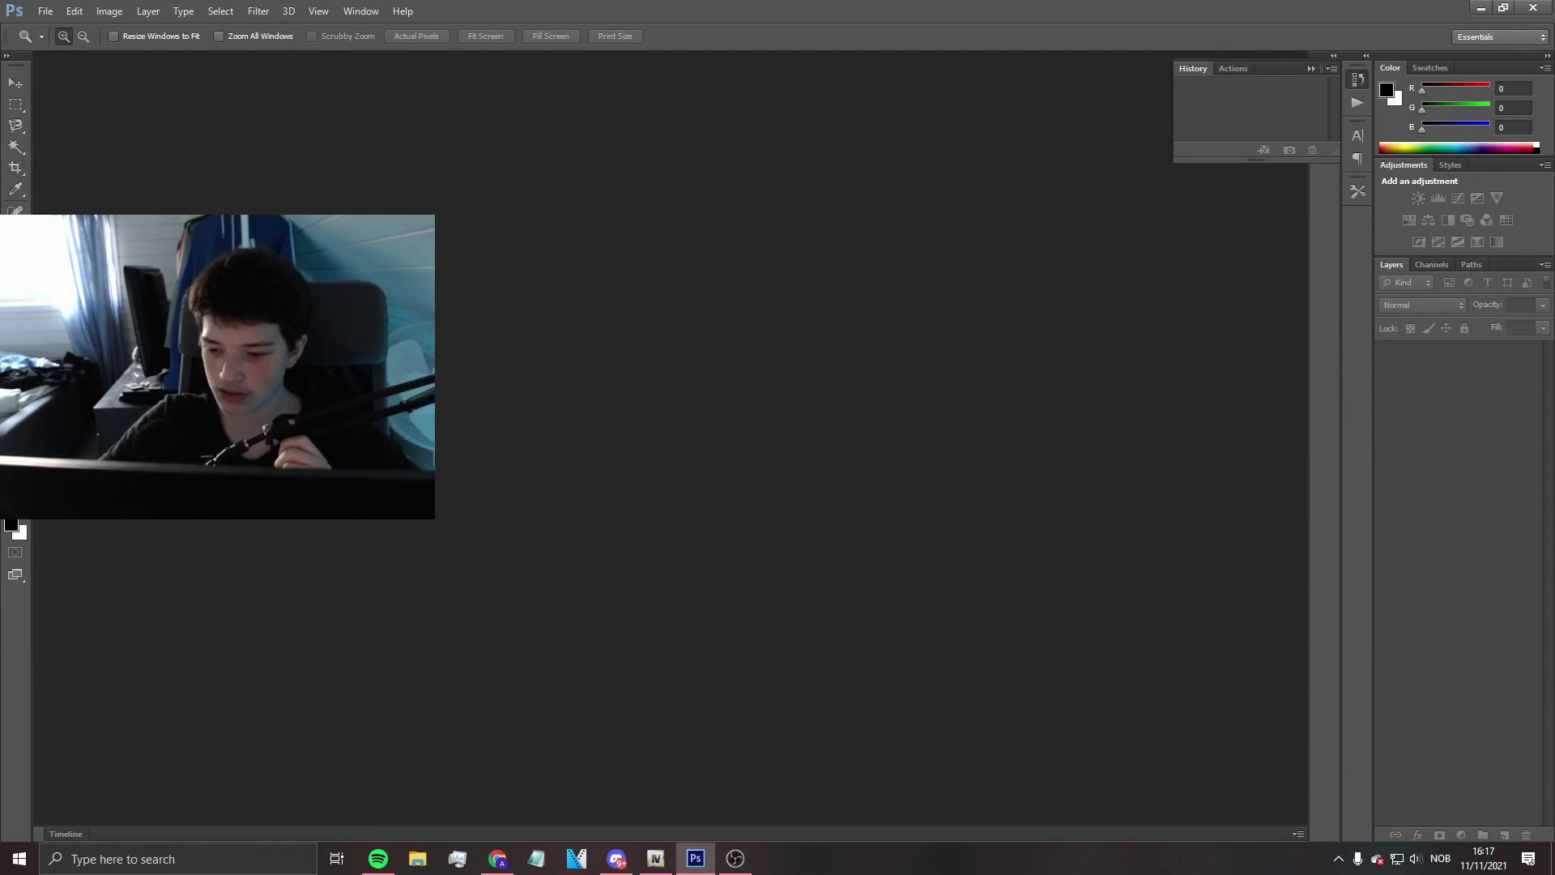
{"action": "left_click", "coordinate": [618, 858]}
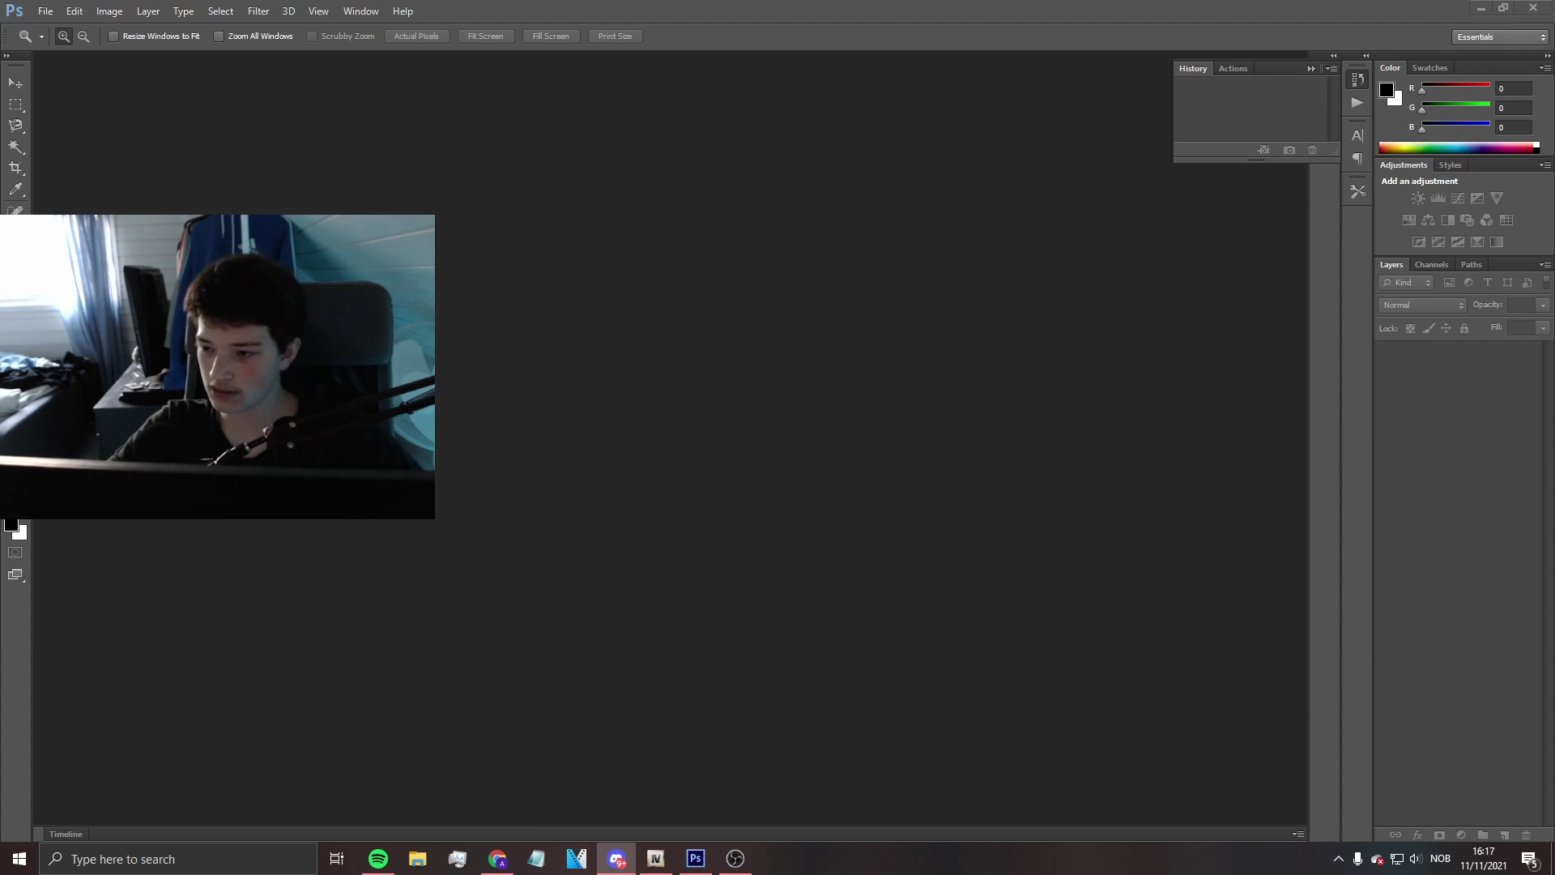
Open Mask template.psd from the designer pack's PSD Templates folder on the data drive.
{"action": "left_click", "coordinate": [46, 11]}
{"action": "left_click", "coordinate": [61, 38]}
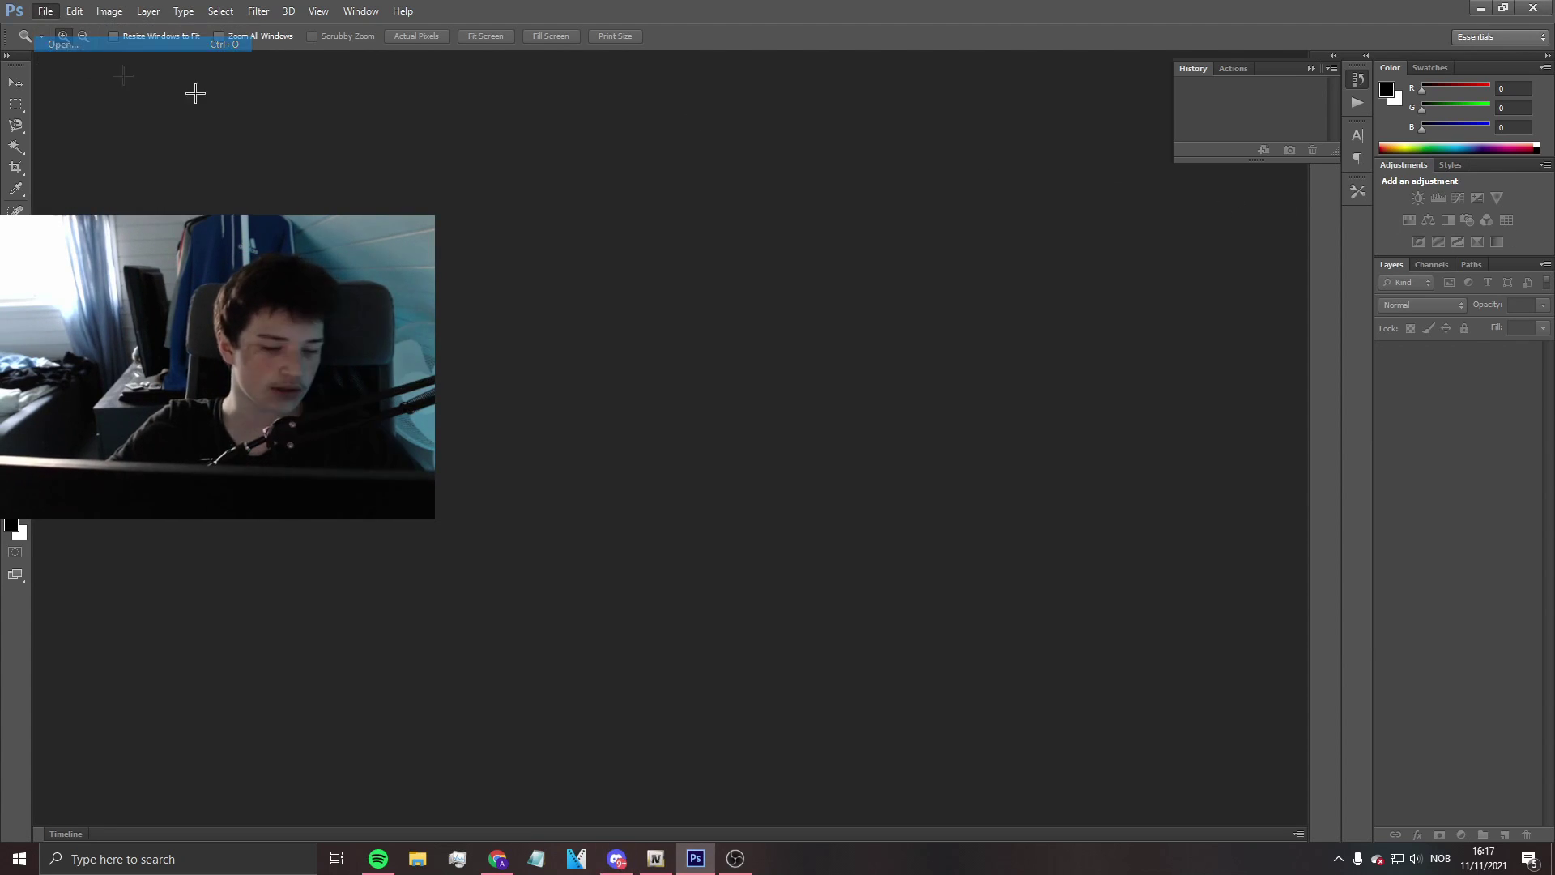
{"action": "left_click", "coordinate": [525, 320]}
{"action": "left_click", "coordinate": [842, 316]}
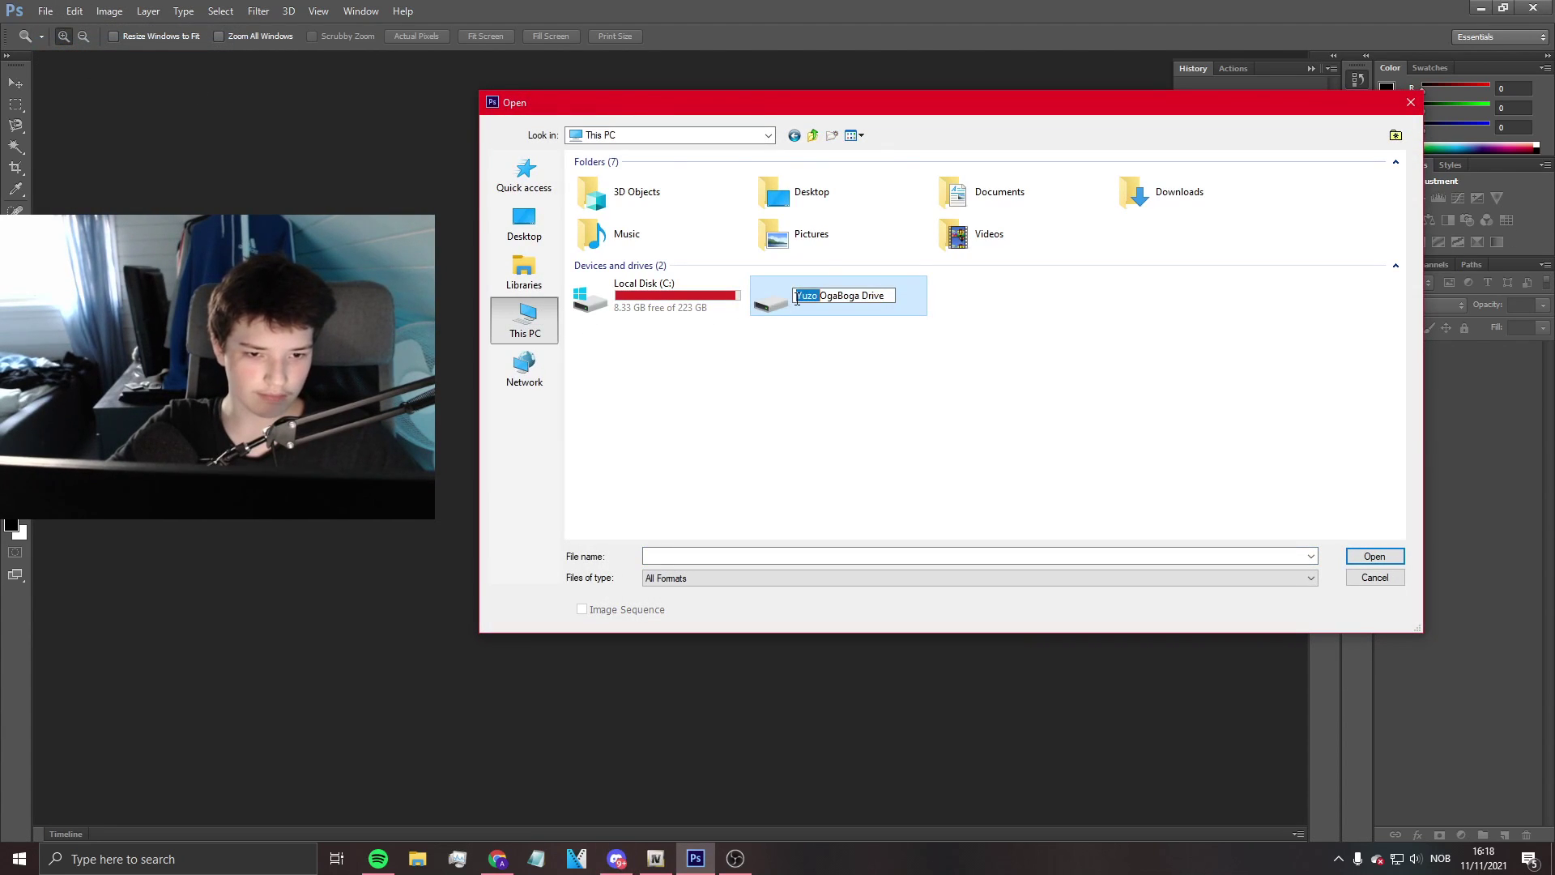
{"action": "double_click", "coordinate": [842, 313]}
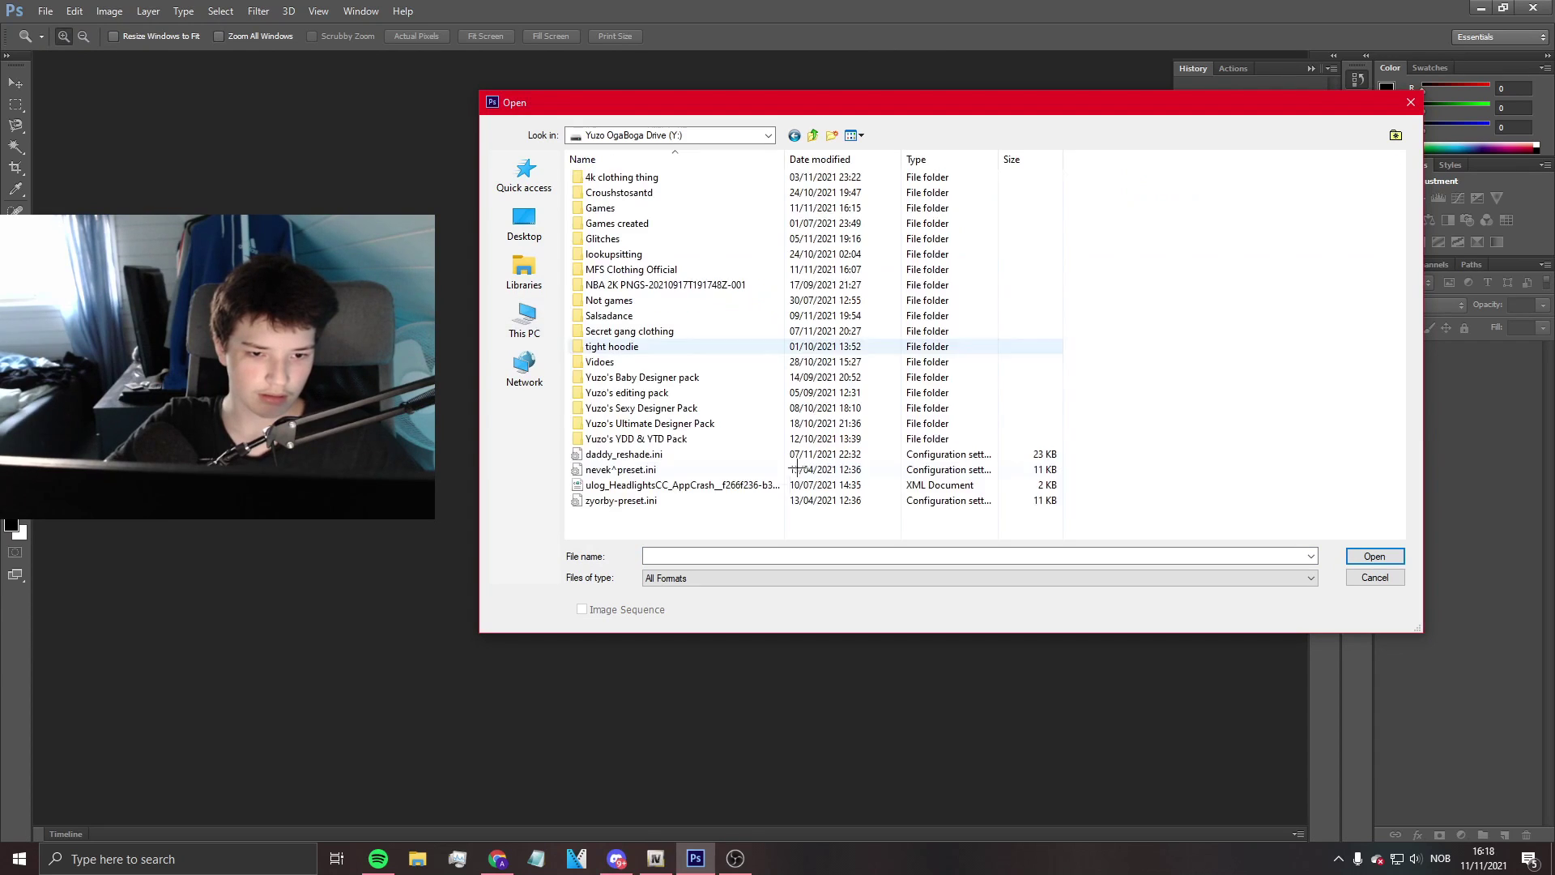
{"action": "double_click", "coordinate": [688, 423]}
{"action": "double_click", "coordinate": [658, 238]}
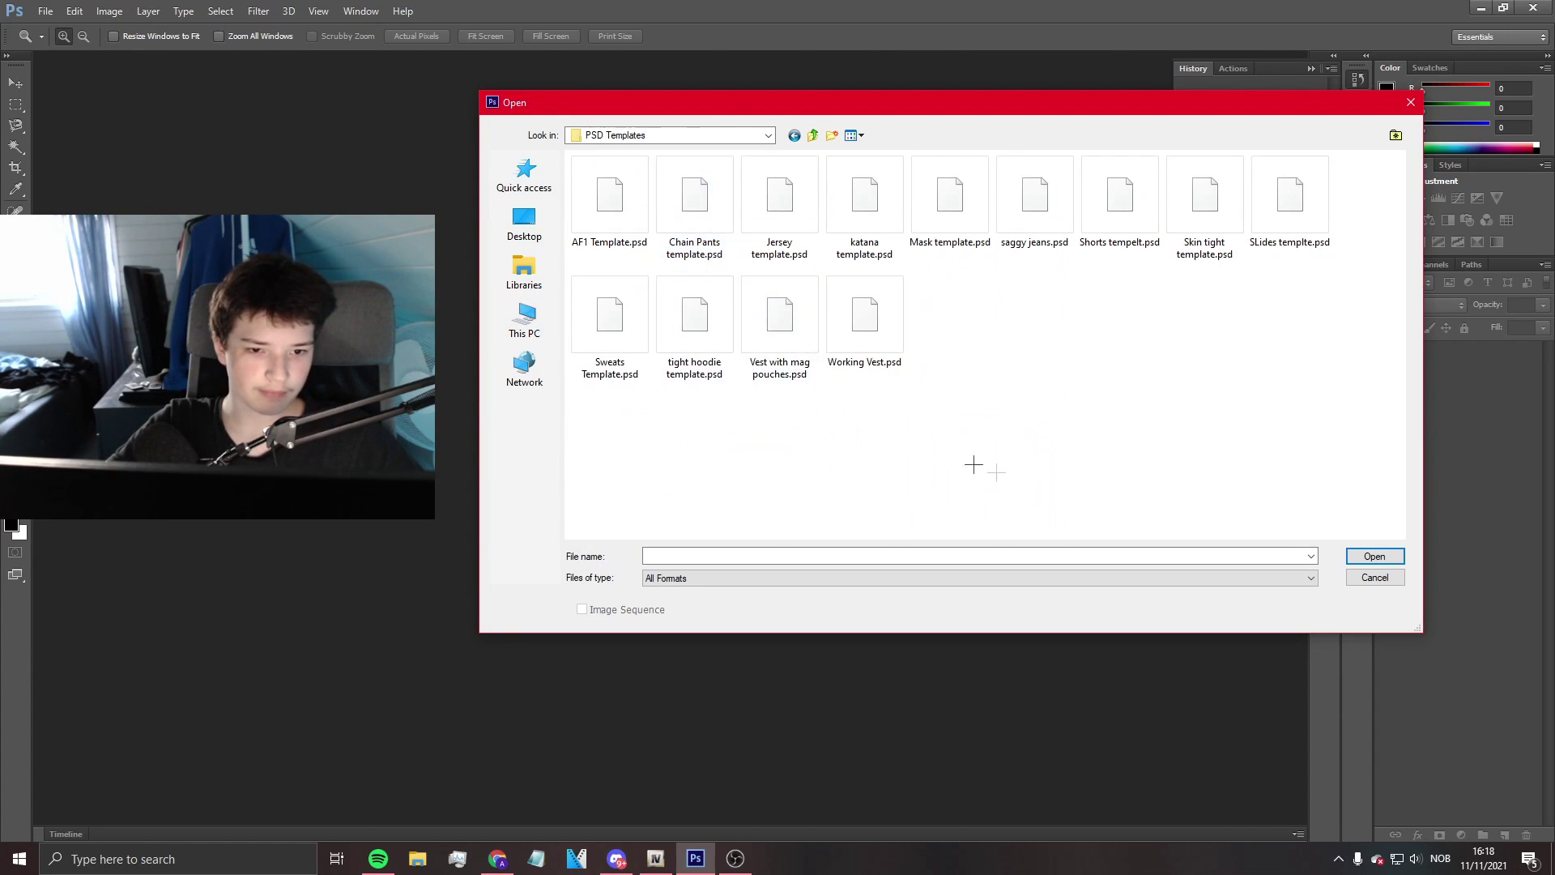
{"action": "left_click", "coordinate": [956, 201]}
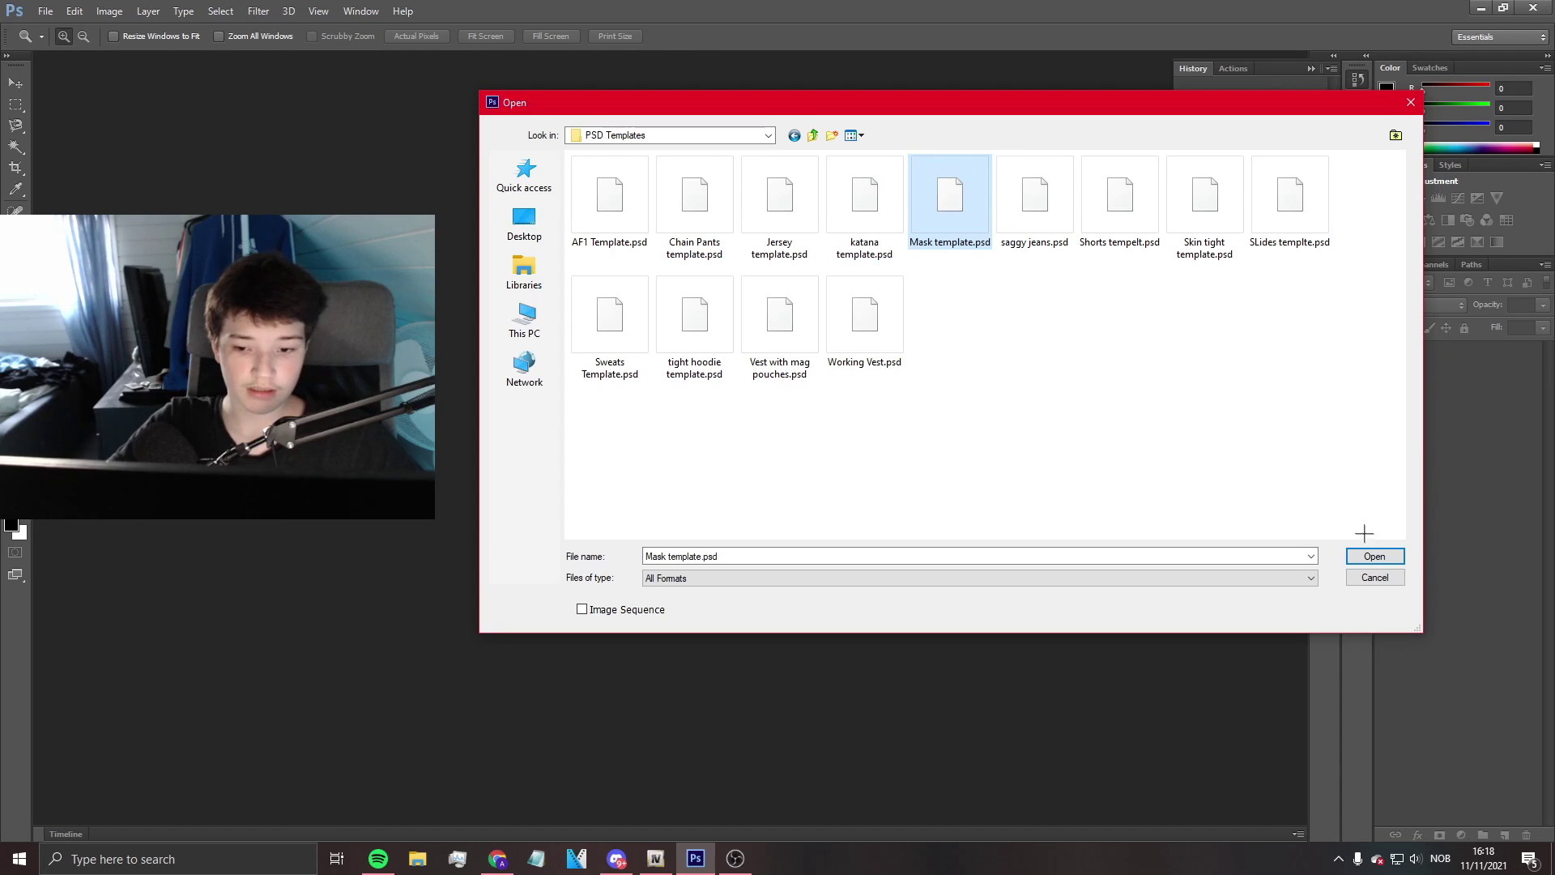
{"action": "left_click", "coordinate": [1369, 554]}
Paste the grey hockey mask and scale it from the top-left corner to fill the canvas.
{"action": "key", "text": "ctrl+v"}
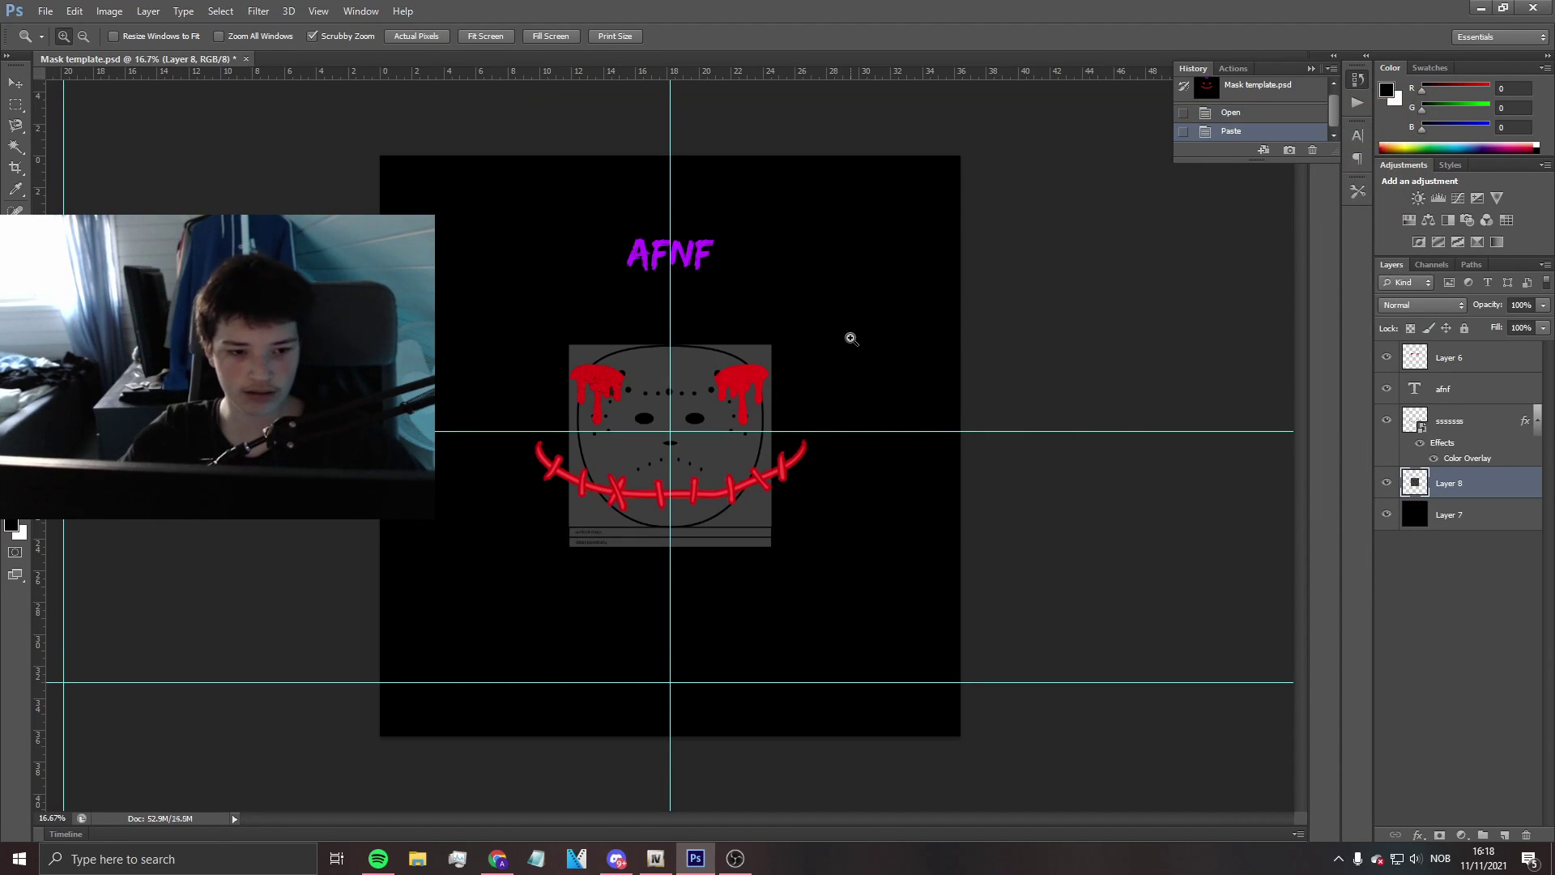
{"action": "key", "text": "ctrl+t"}
{"action": "left_click_drag", "start_coordinate": [719, 484], "coordinate": [530, 294]}
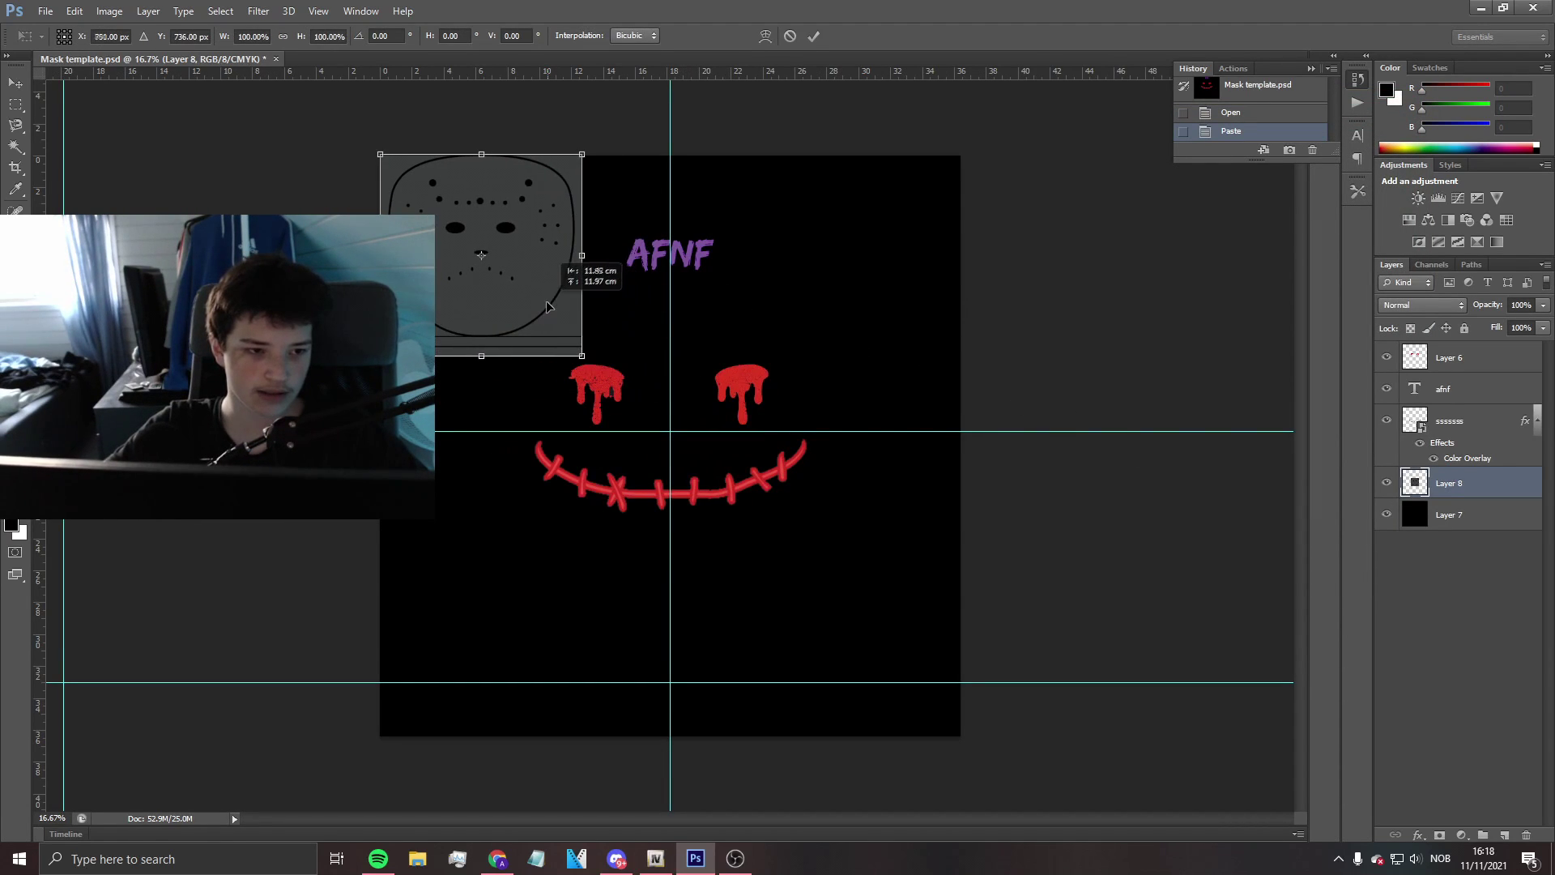
{"action": "left_click_drag", "start_coordinate": [583, 357], "coordinate": [954, 733]}
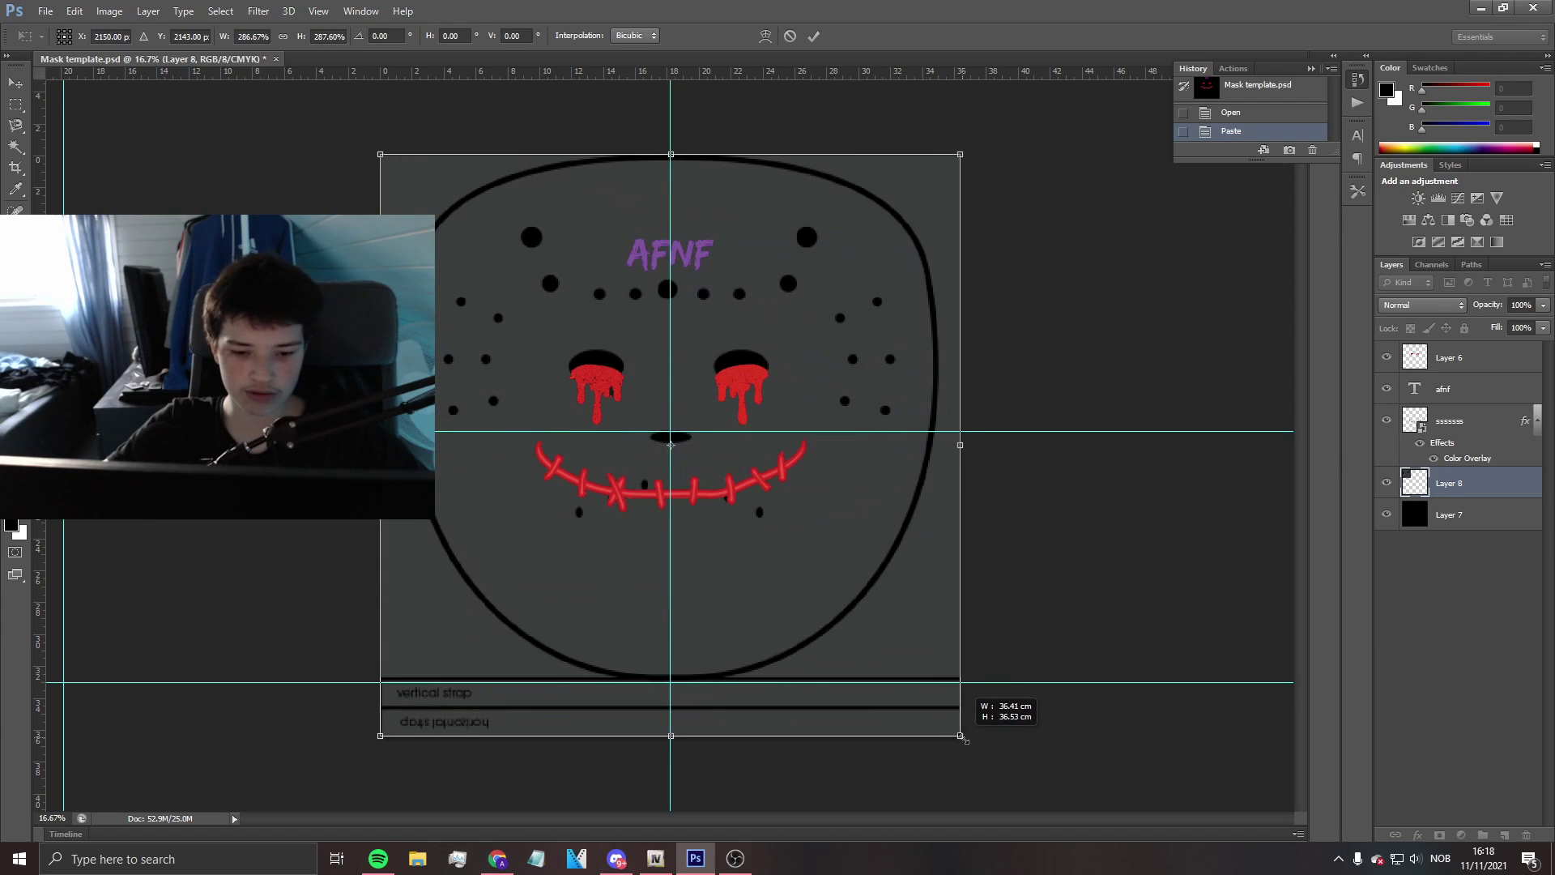
{"action": "key", "text": "Return"}
{"action": "key", "text": "z"}
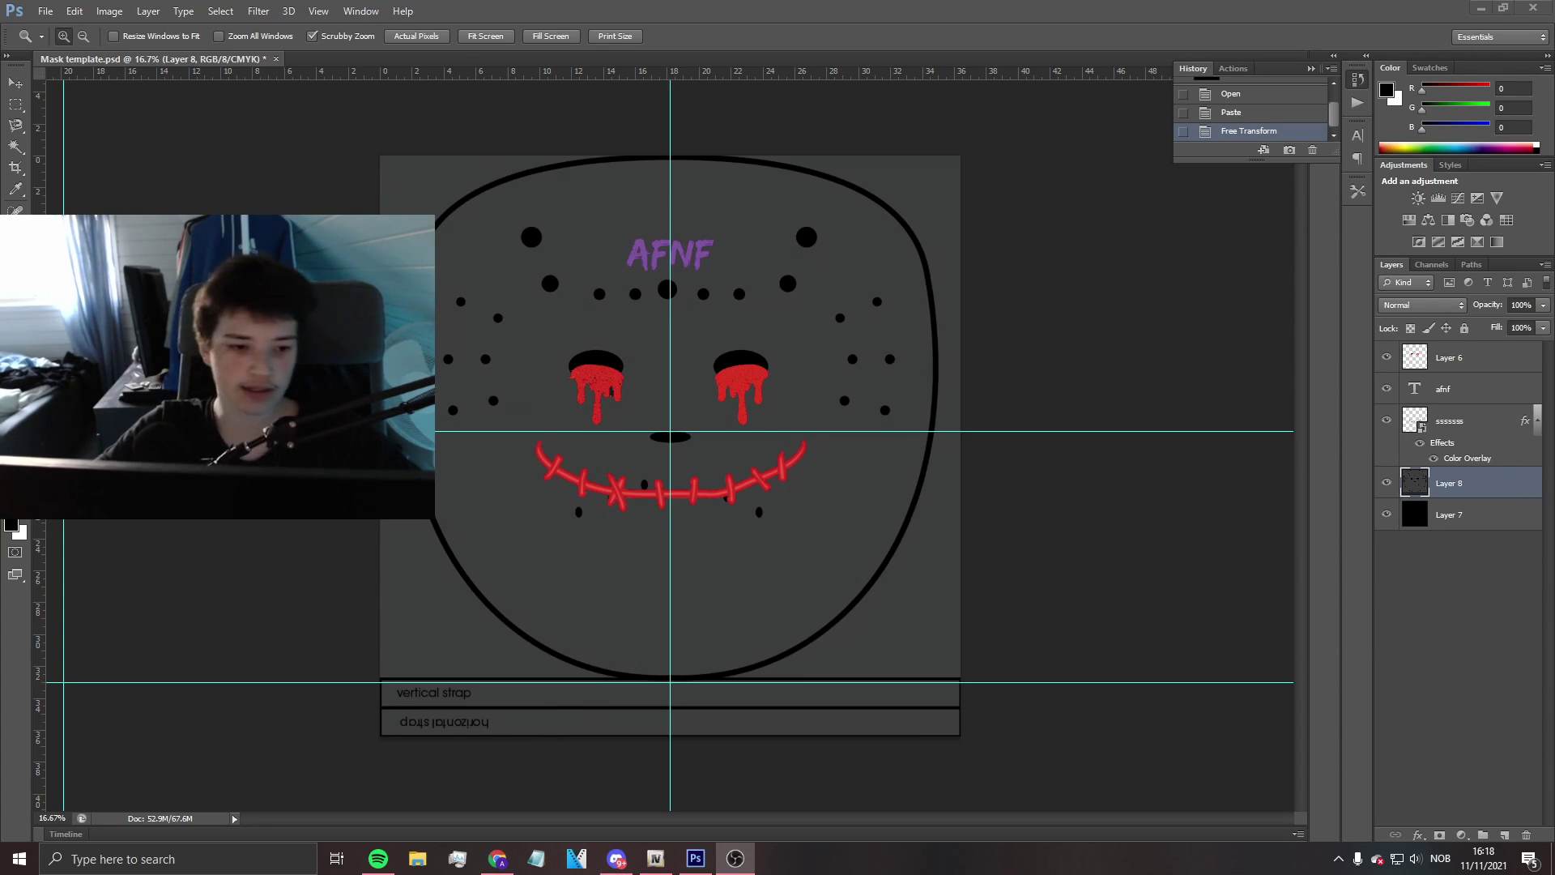
{"action": "left_click", "coordinate": [1486, 394]}
Switch to the Type tool and start File > Place on the PSD Templates folder.
{"action": "key", "text": "t"}
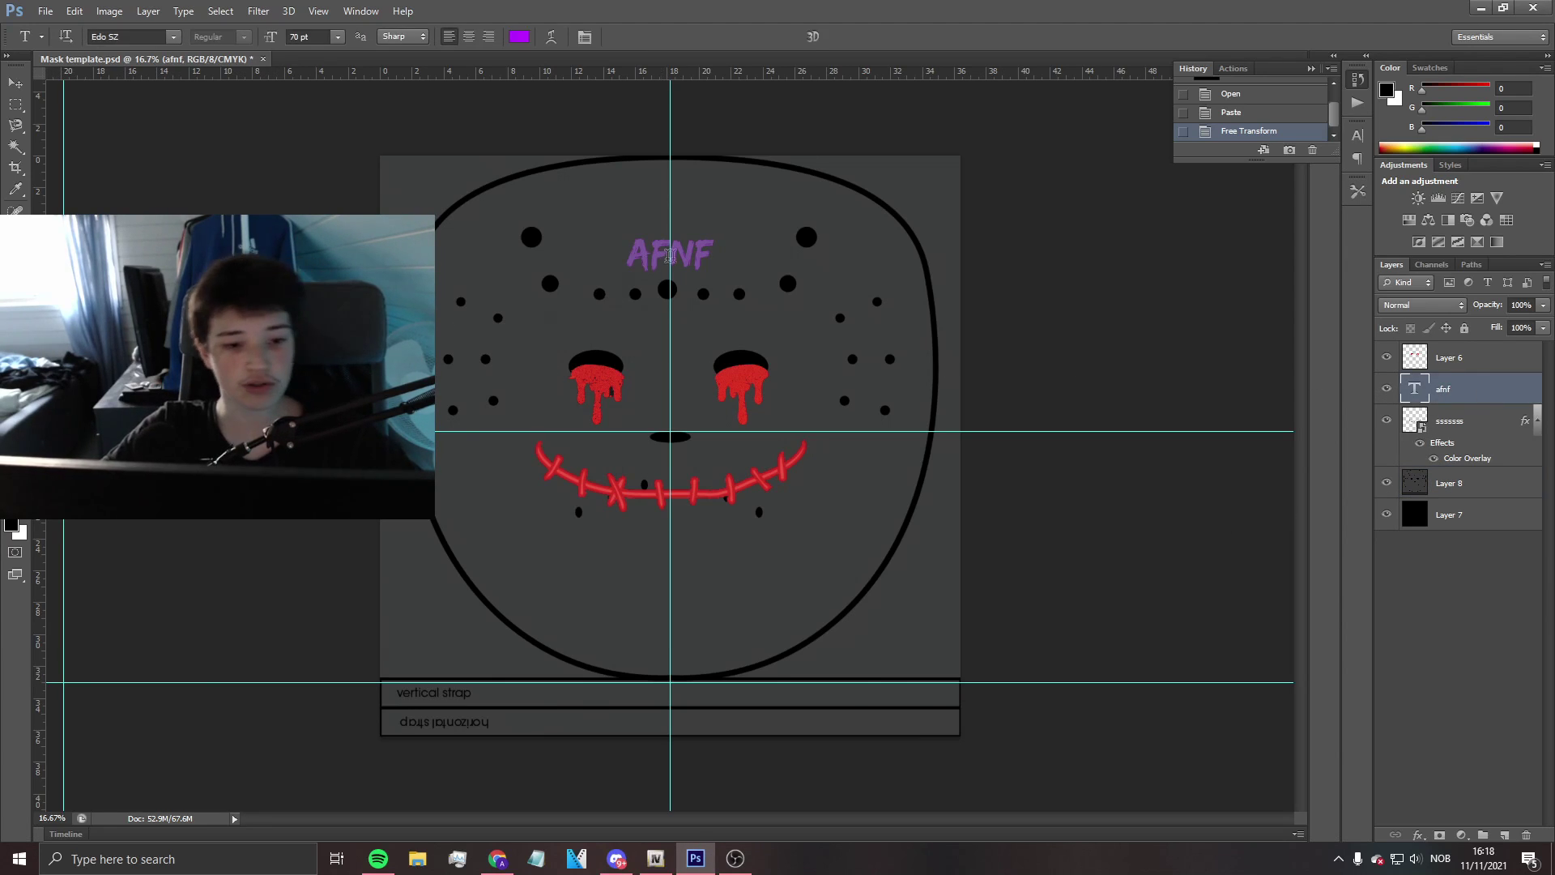
{"action": "left_click", "coordinate": [46, 12]}
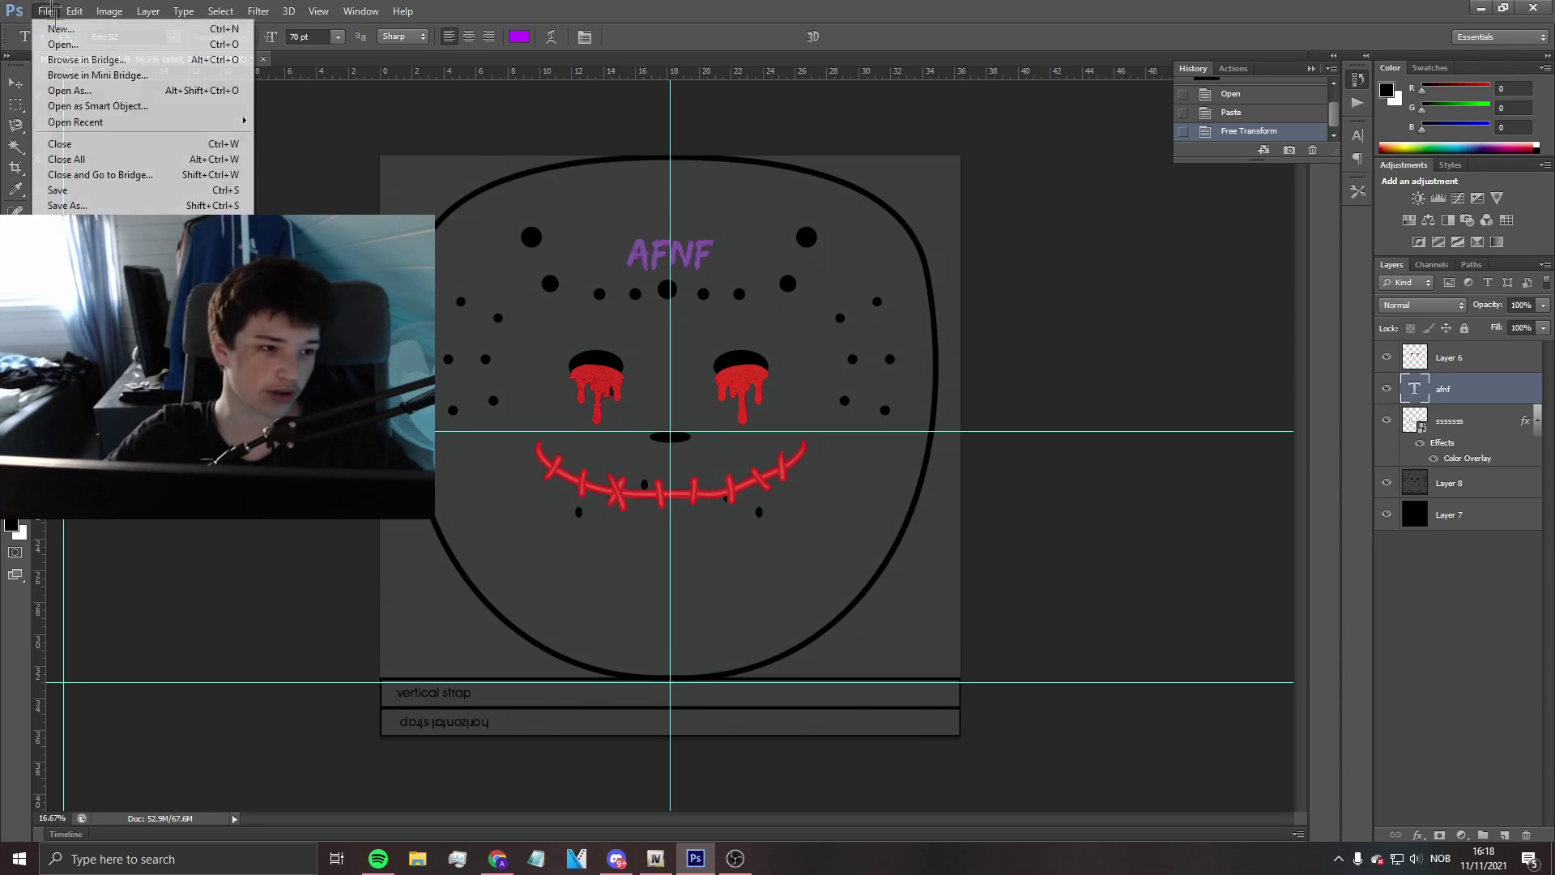
{"action": "left_click", "coordinate": [81, 279]}
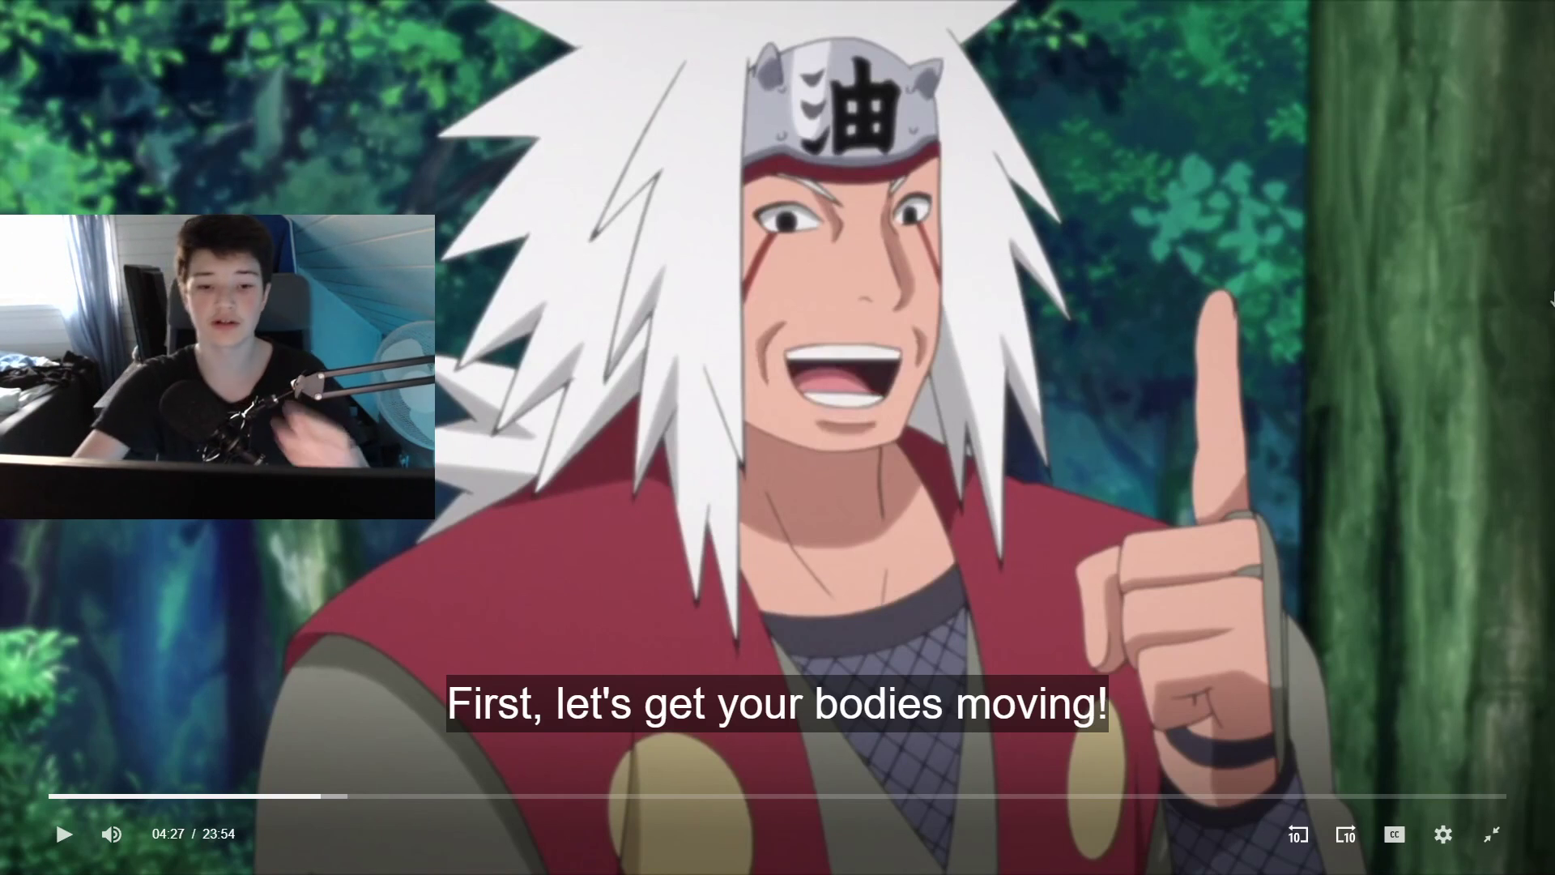
Exit the fullscreen video, hide the player, and cancel Photoshop's Place dialog.
{"action": "key", "text": "Escape"}
{"action": "left_click", "coordinate": [1462, 11]}
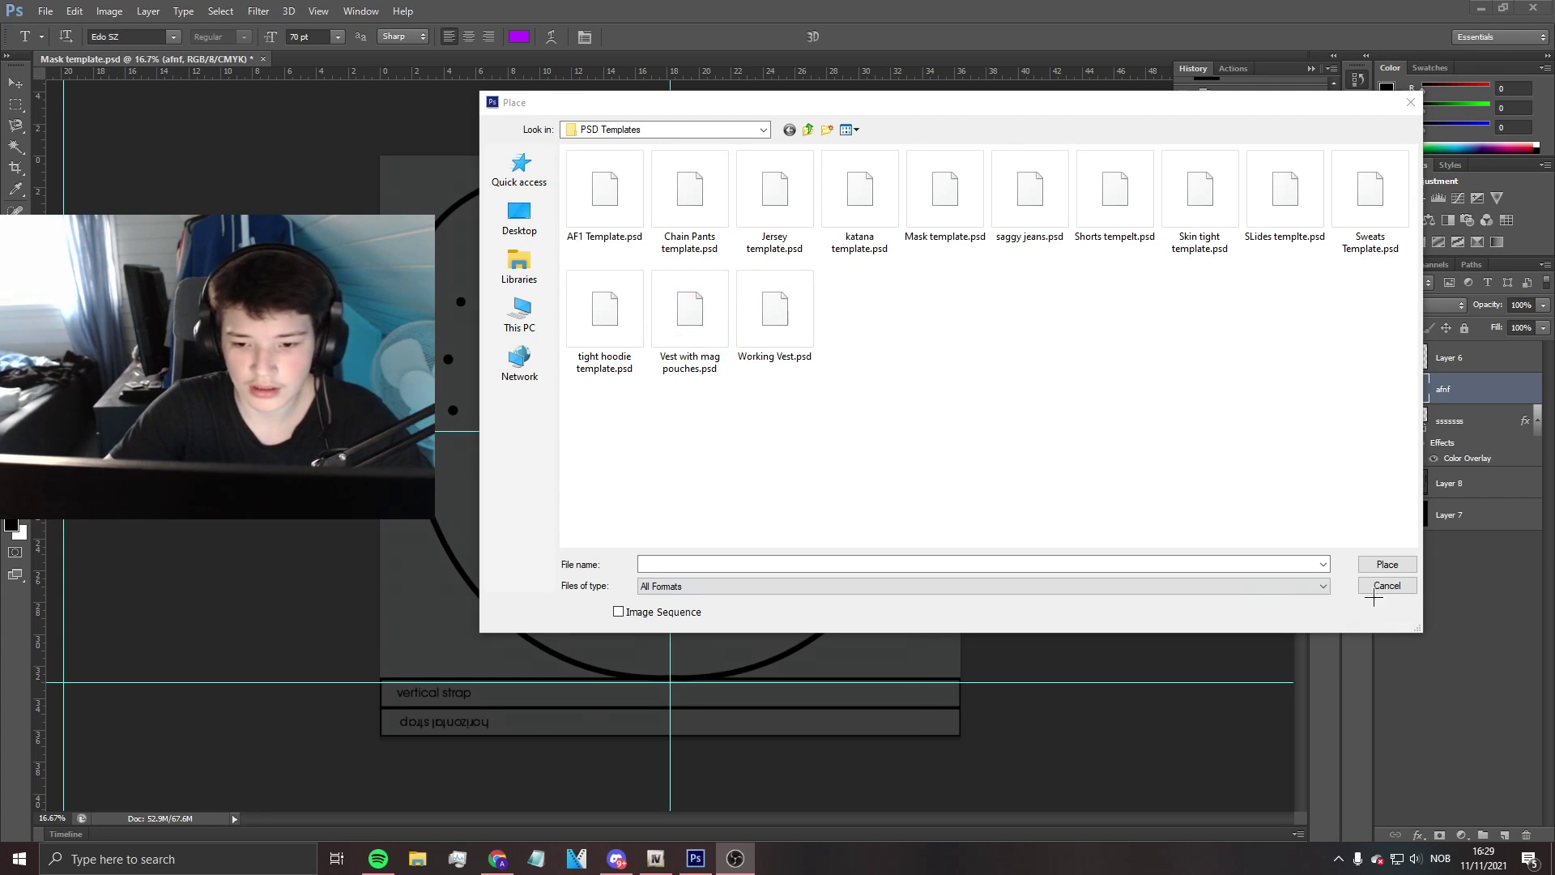
{"action": "left_click", "coordinate": [1379, 588]}
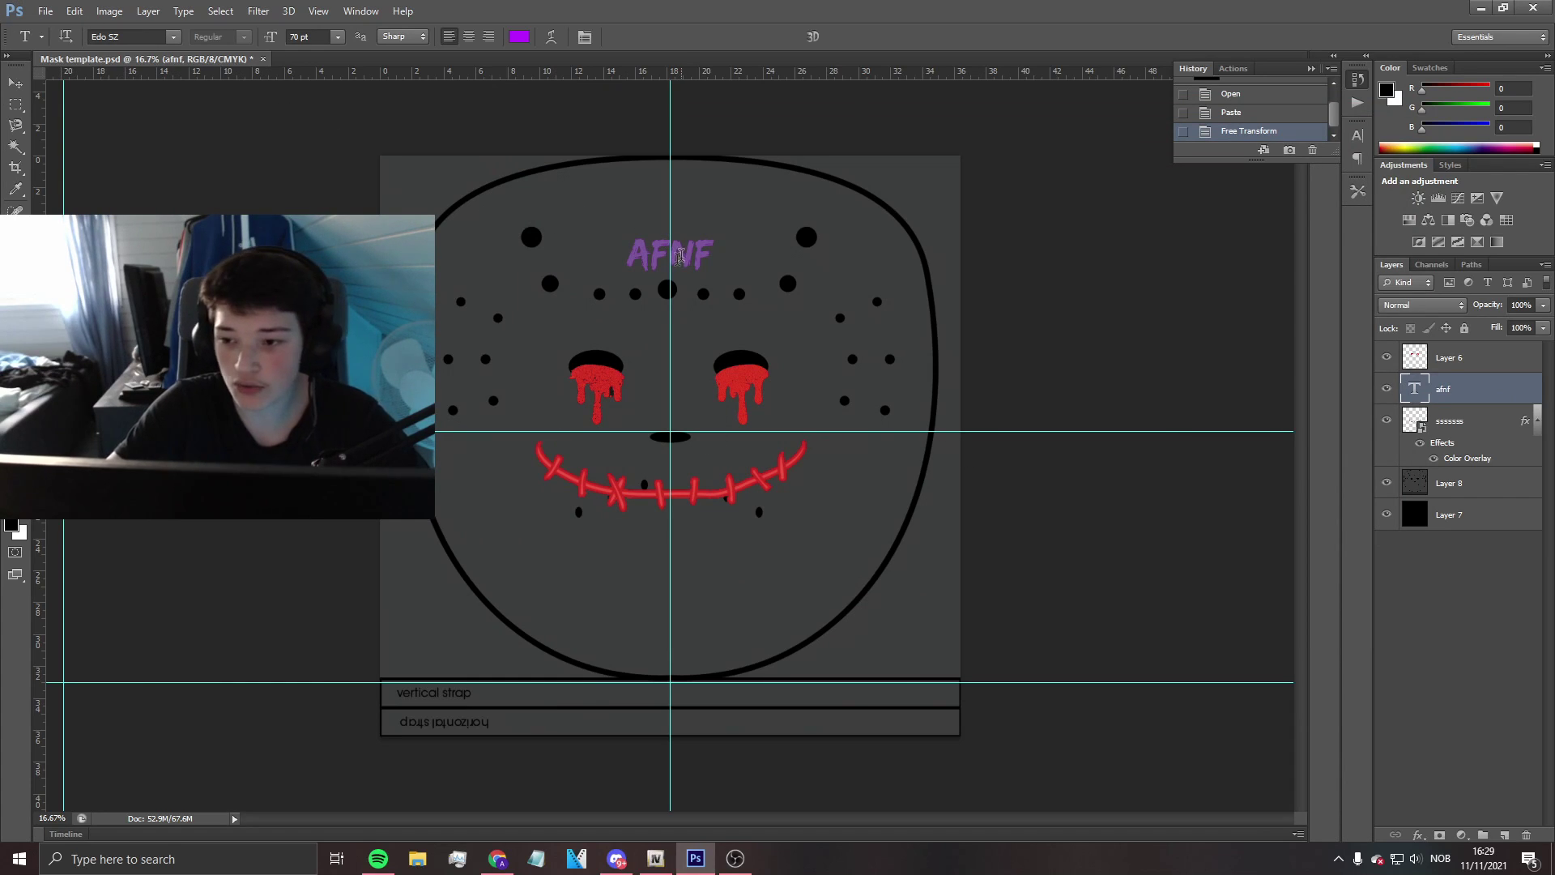
Place the broken-heart image1.png from PNGS > Addons and move it up onto the forehead.
{"action": "left_click", "coordinate": [46, 12]}
{"action": "left_click", "coordinate": [65, 273]}
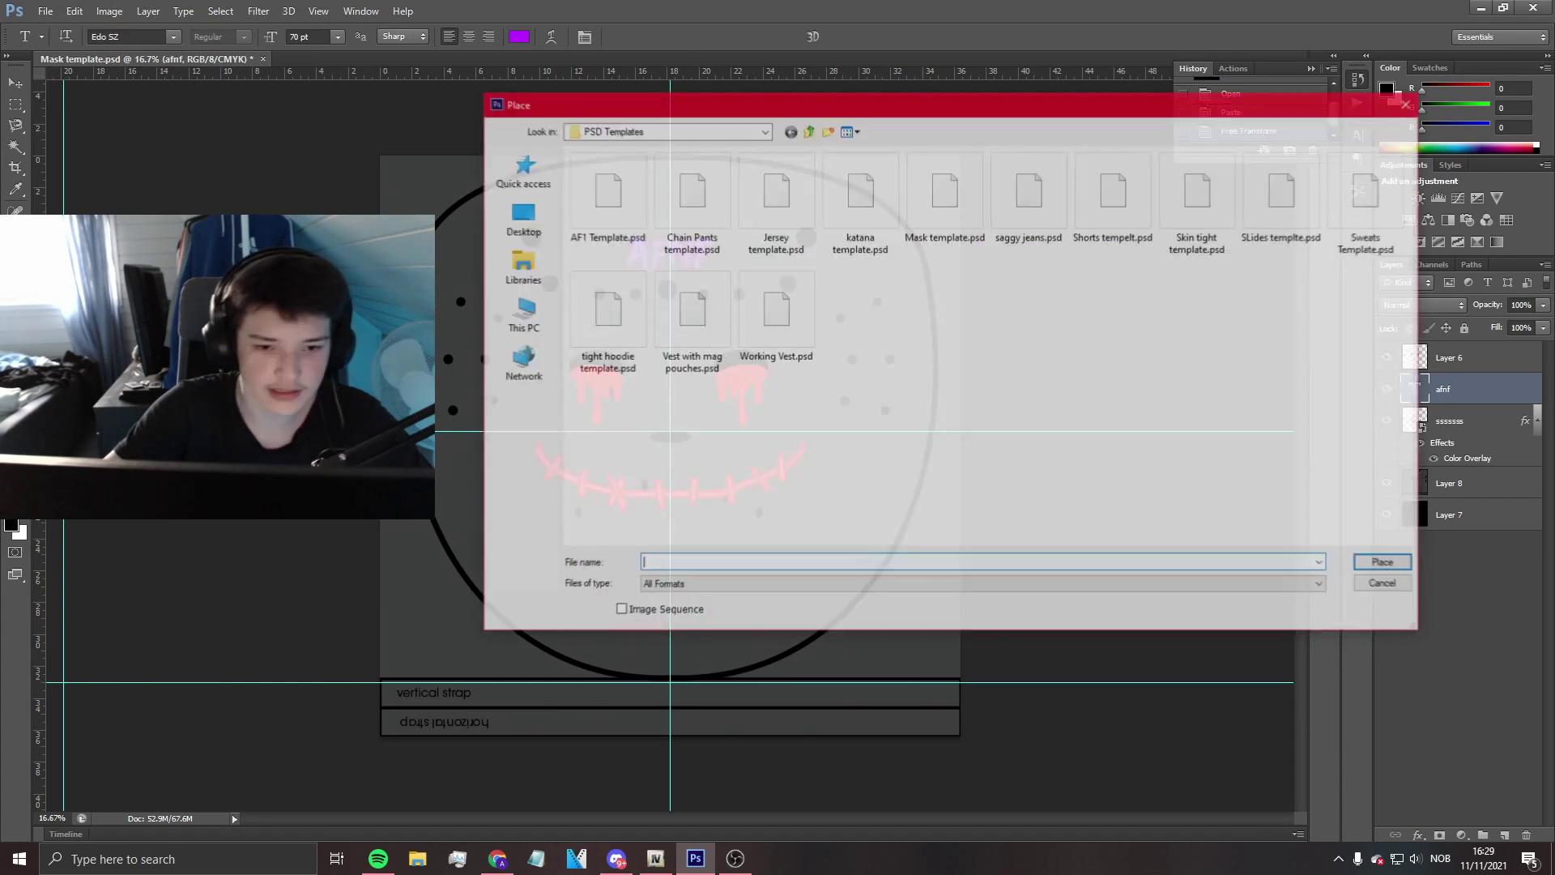
{"action": "left_click", "coordinate": [520, 316]}
{"action": "double_click", "coordinate": [843, 293]}
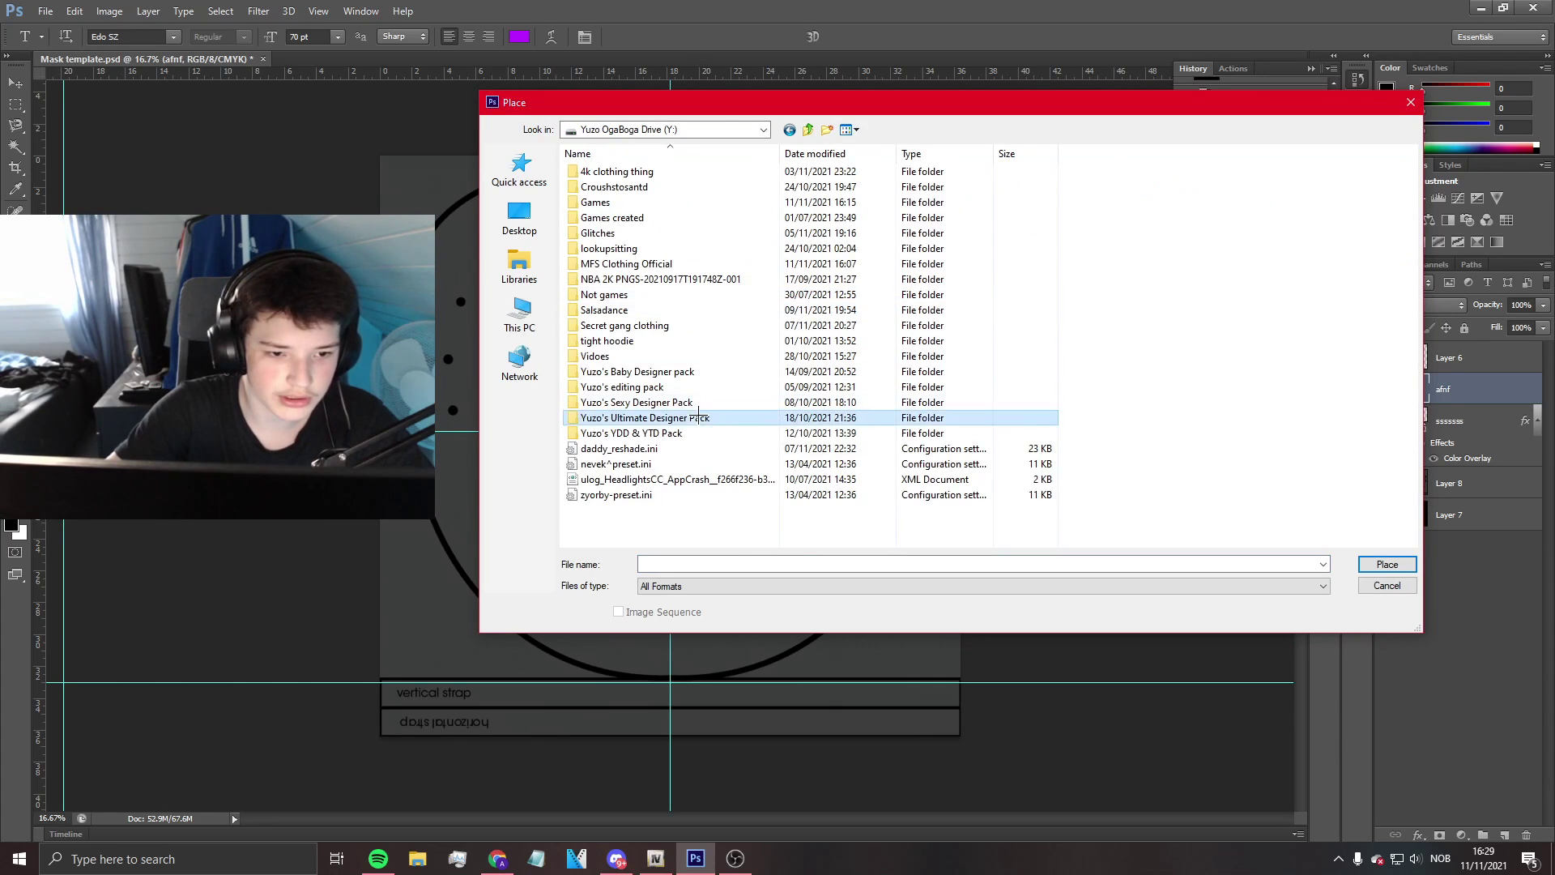
{"action": "double_click", "coordinate": [664, 402]}
{"action": "double_click", "coordinate": [681, 218]}
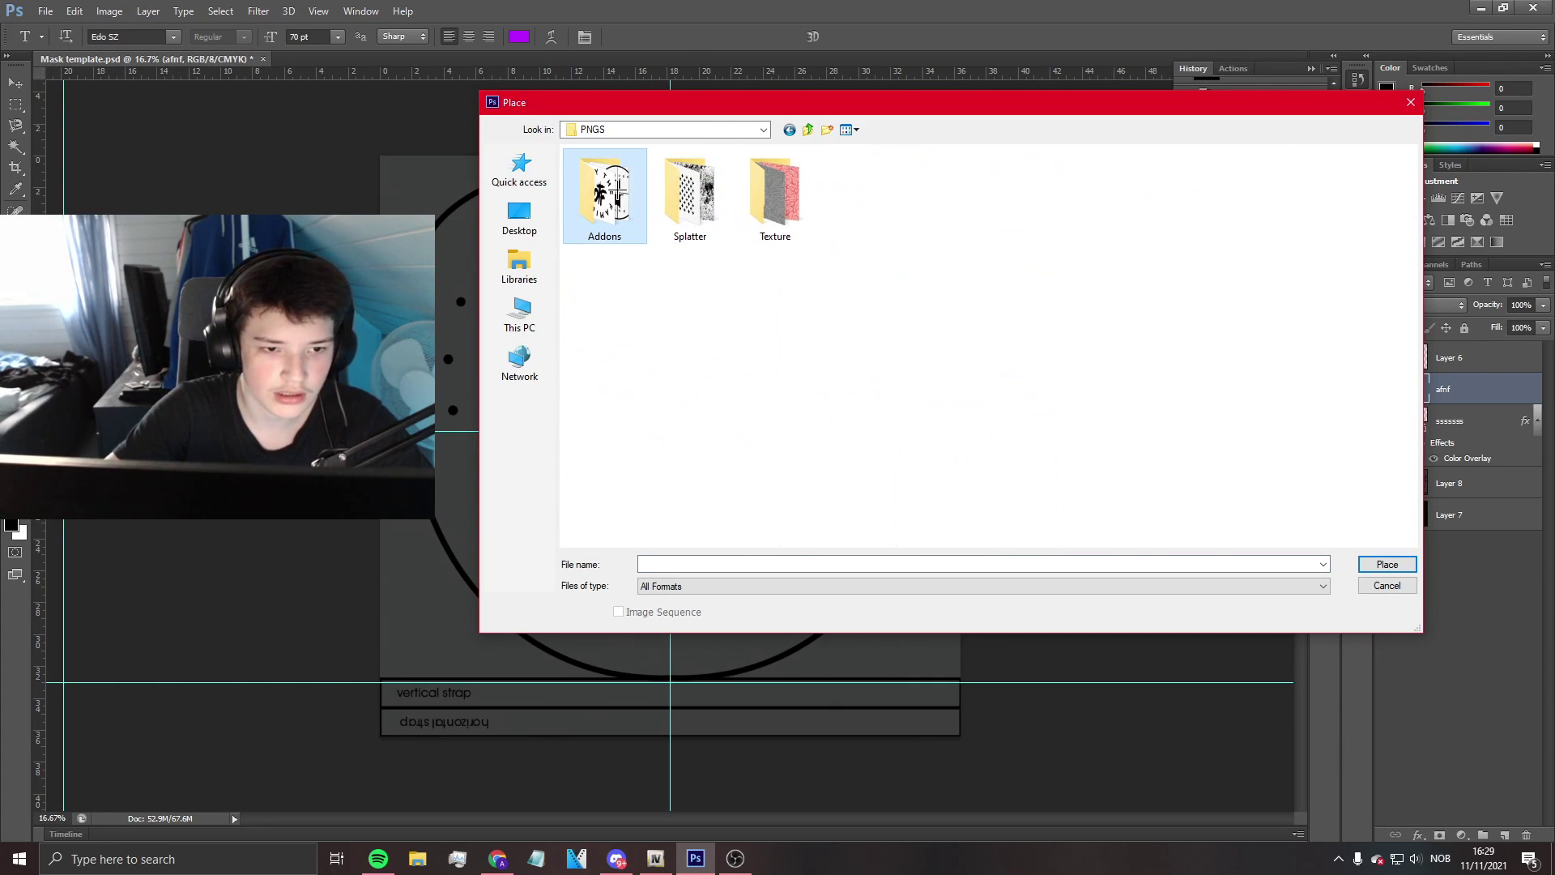
{"action": "double_click", "coordinate": [616, 193]}
{"action": "scroll", "coordinate": [927, 328], "scroll_direction": "down", "scroll_amount": 10}
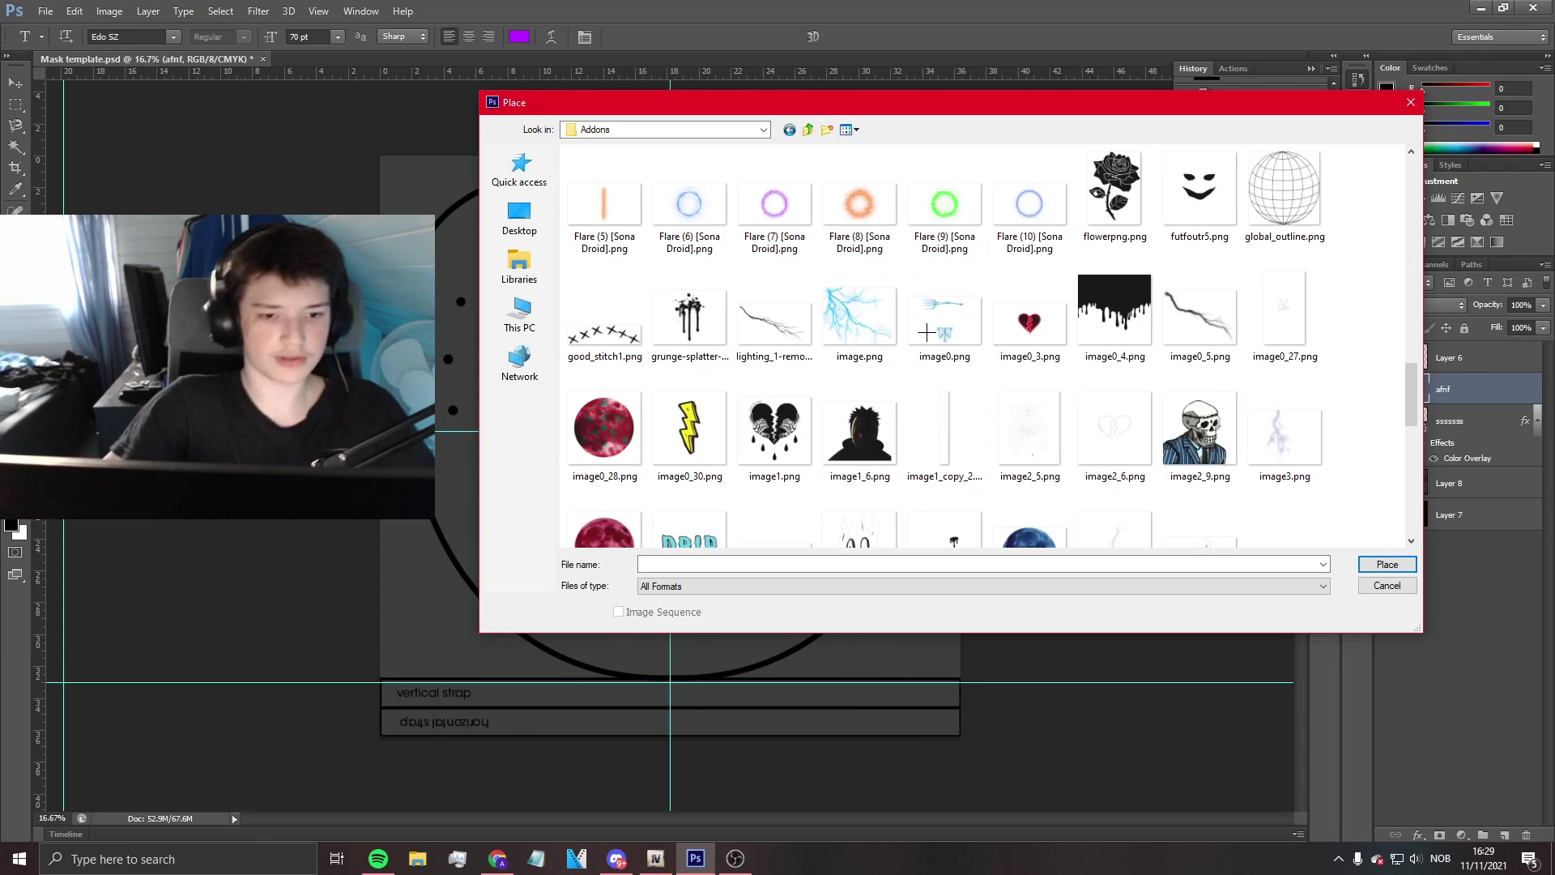
{"action": "left_click", "coordinate": [774, 195]}
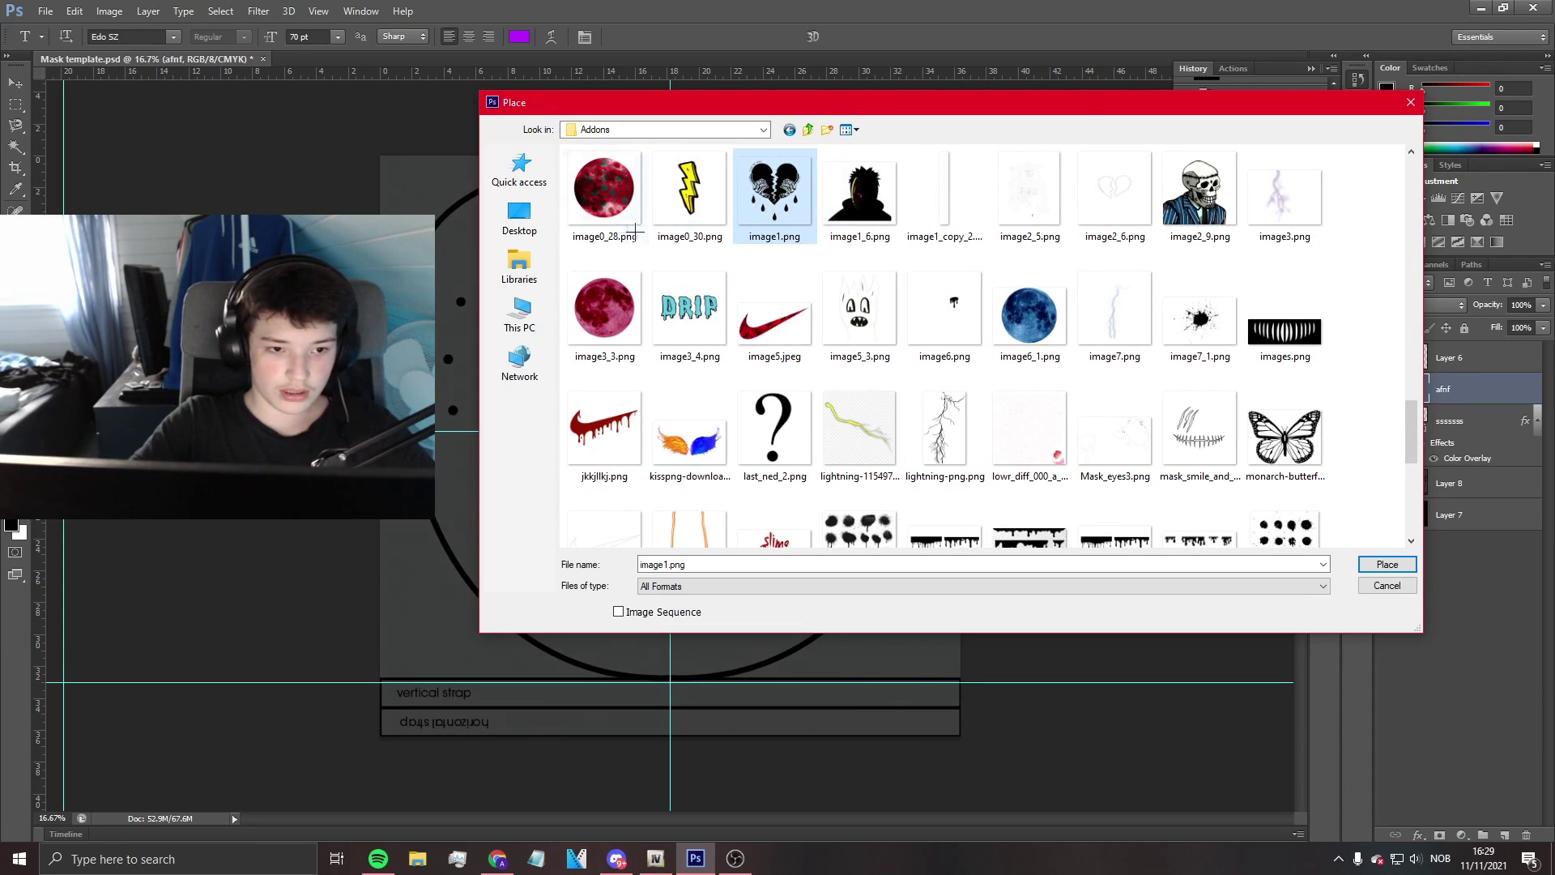
{"action": "left_click", "coordinate": [1387, 563]}
{"action": "left_click_drag", "start_coordinate": [749, 583], "coordinate": [691, 258]}
Commit the heart placement and delete the AFNF text layer.
{"action": "key", "text": "Return"}
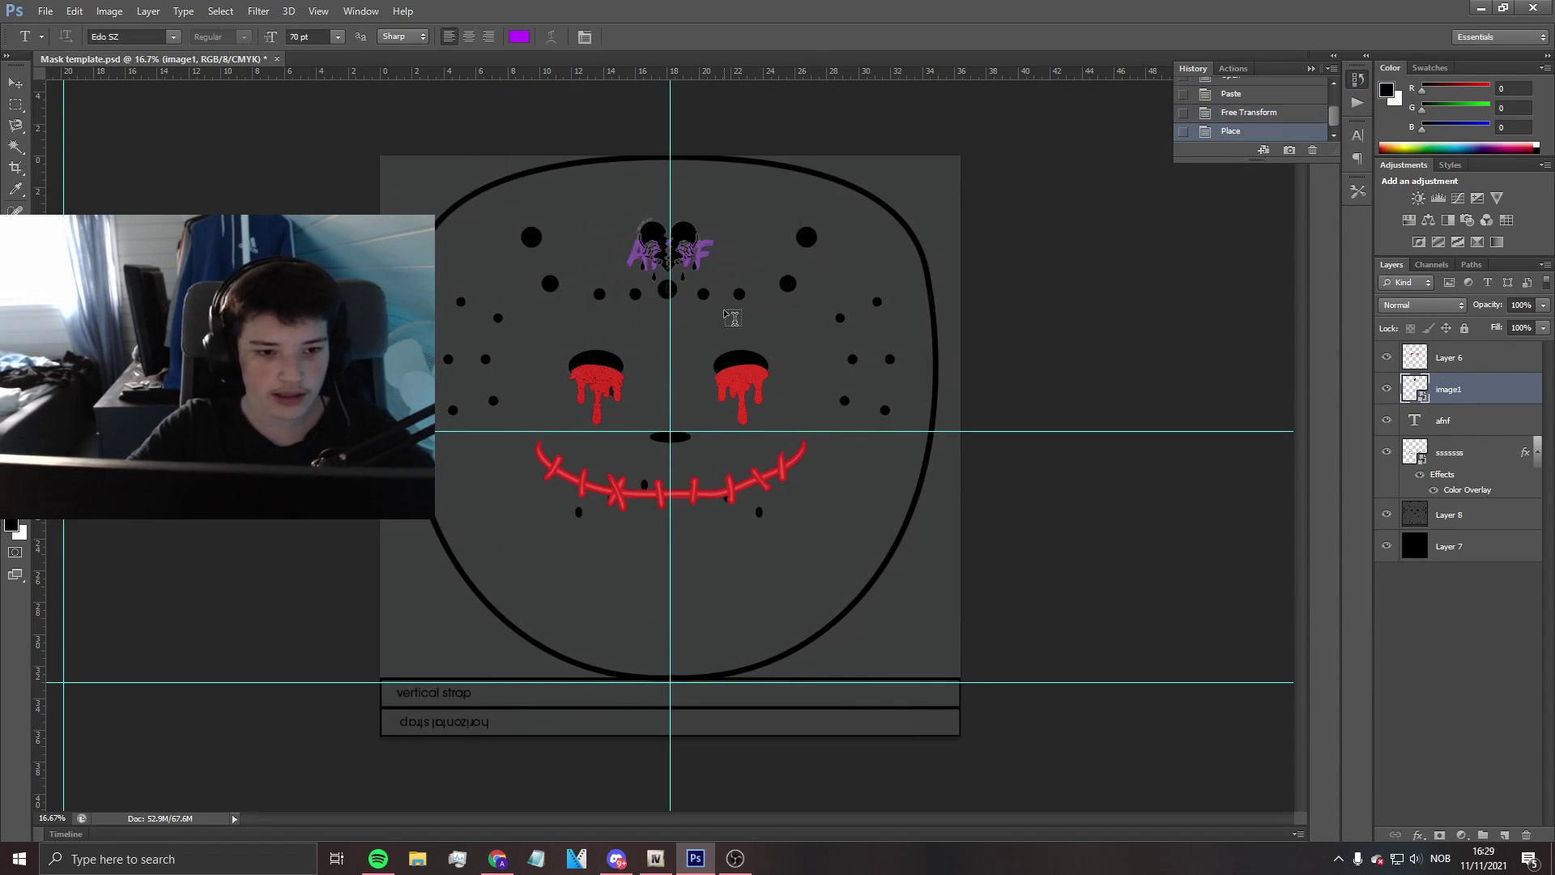
{"action": "left_click", "coordinate": [1455, 420]}
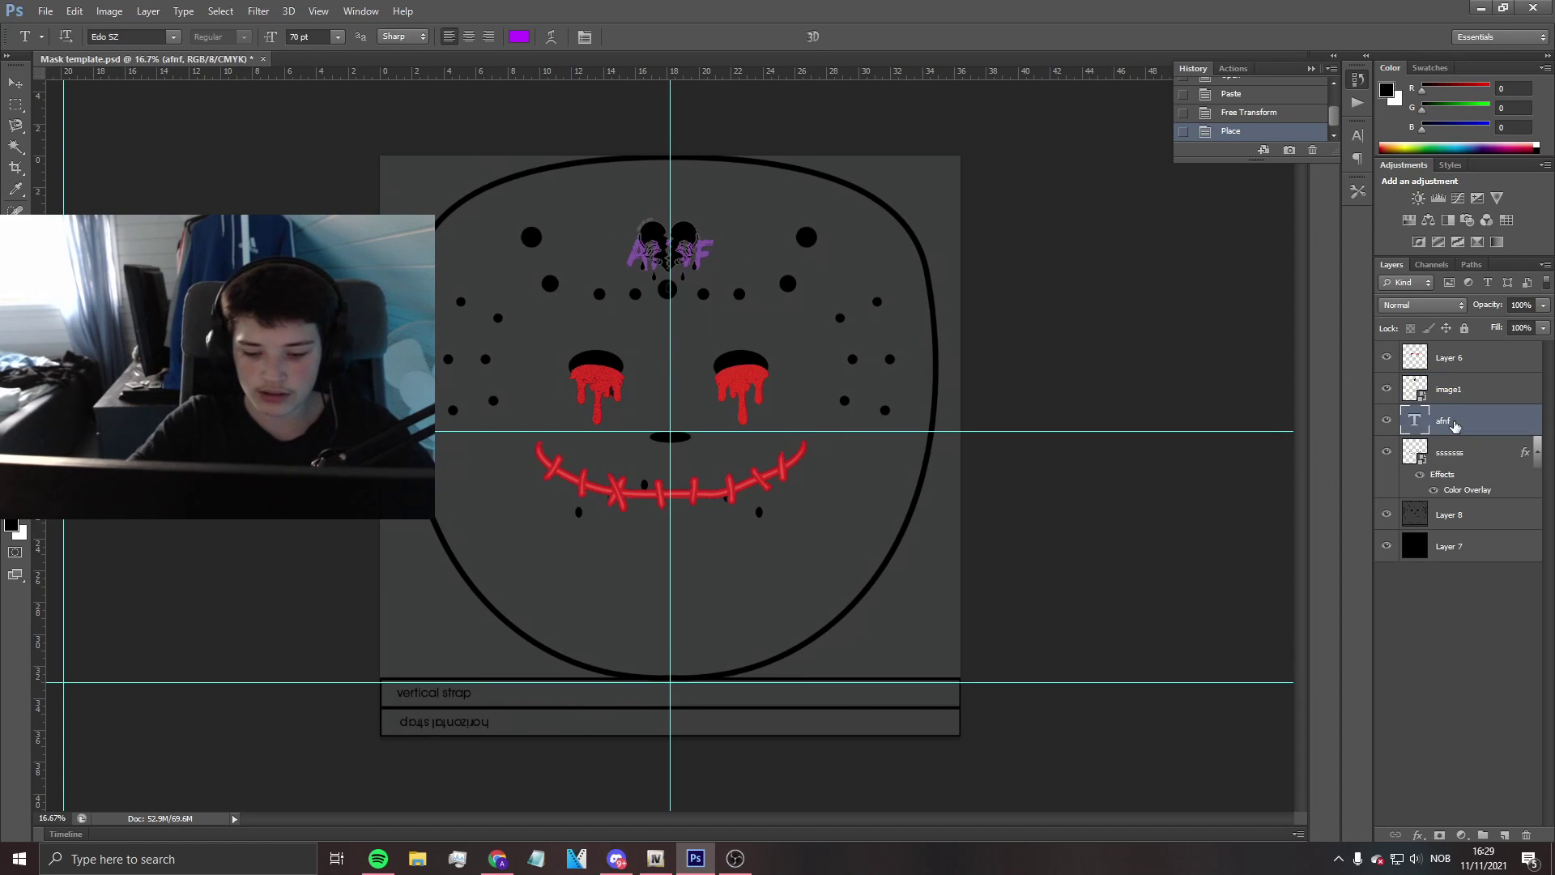
{"action": "key", "text": "Delete"}
{"action": "right_click", "coordinate": [1471, 396]}
{"action": "key", "text": "Escape"}
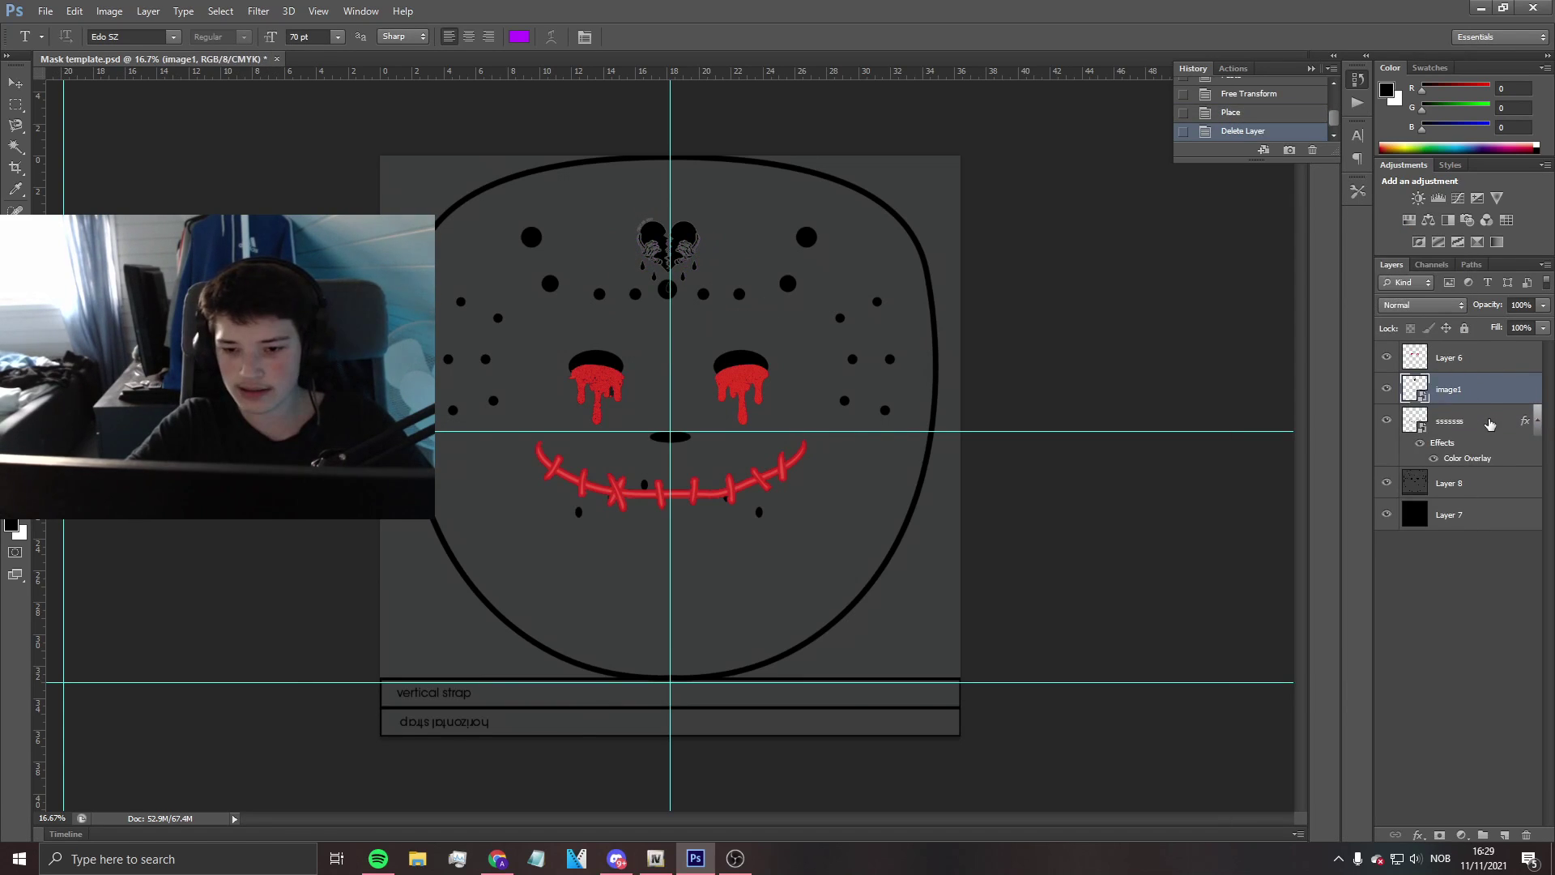
{"action": "left_click", "coordinate": [1387, 388]}
{"action": "left_click", "coordinate": [1414, 423]}
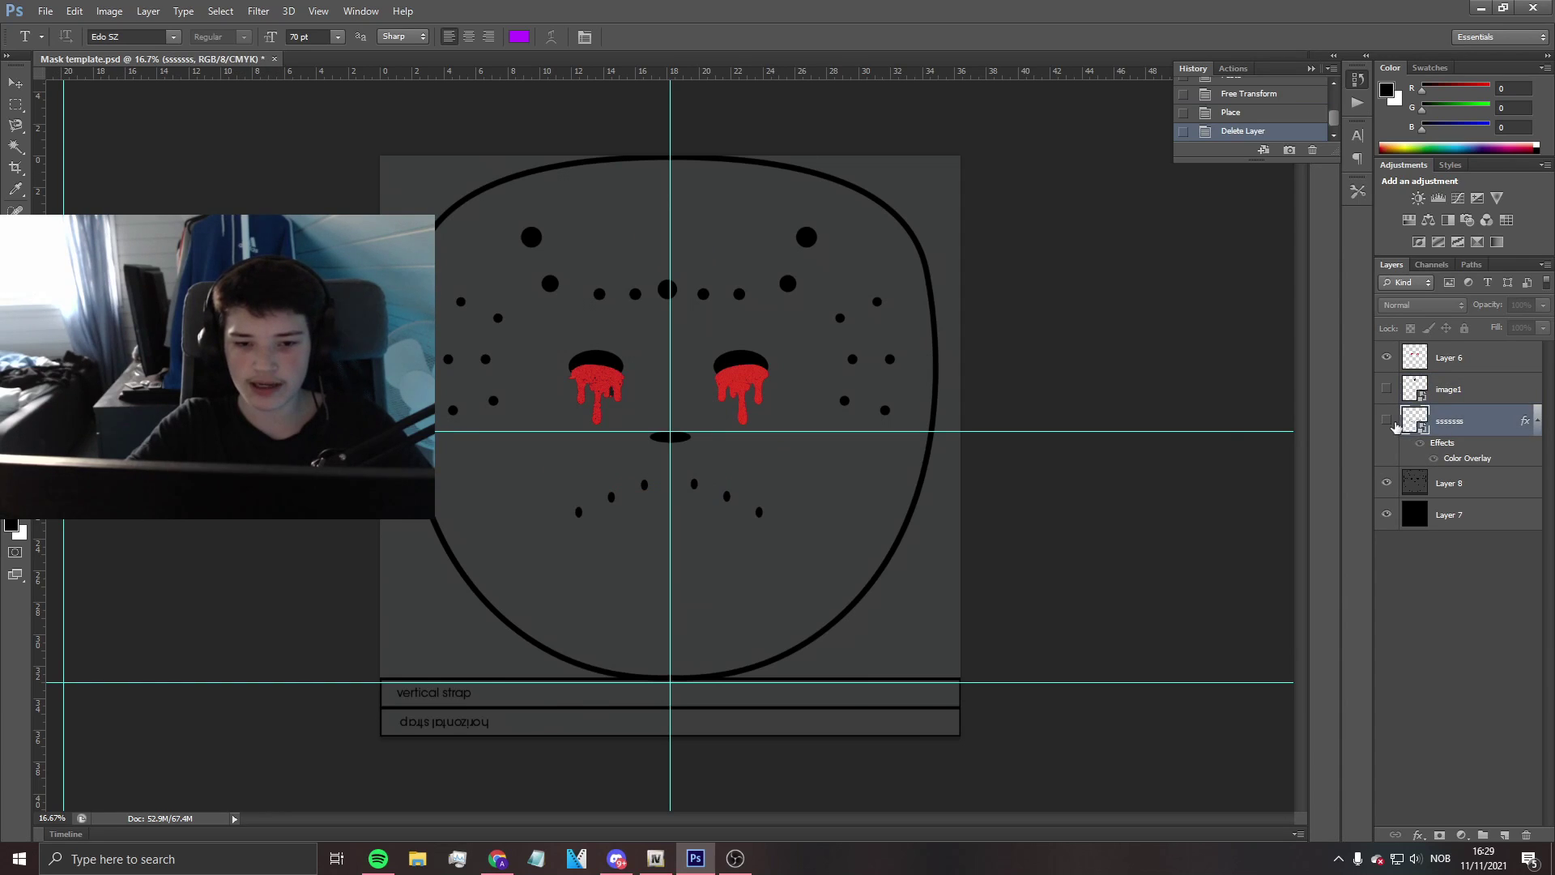
{"action": "left_click", "coordinate": [1387, 389]}
Give the heart a white Color Overlay and delete the red-mouth ssssss layer.
{"action": "right_click", "coordinate": [1449, 389]}
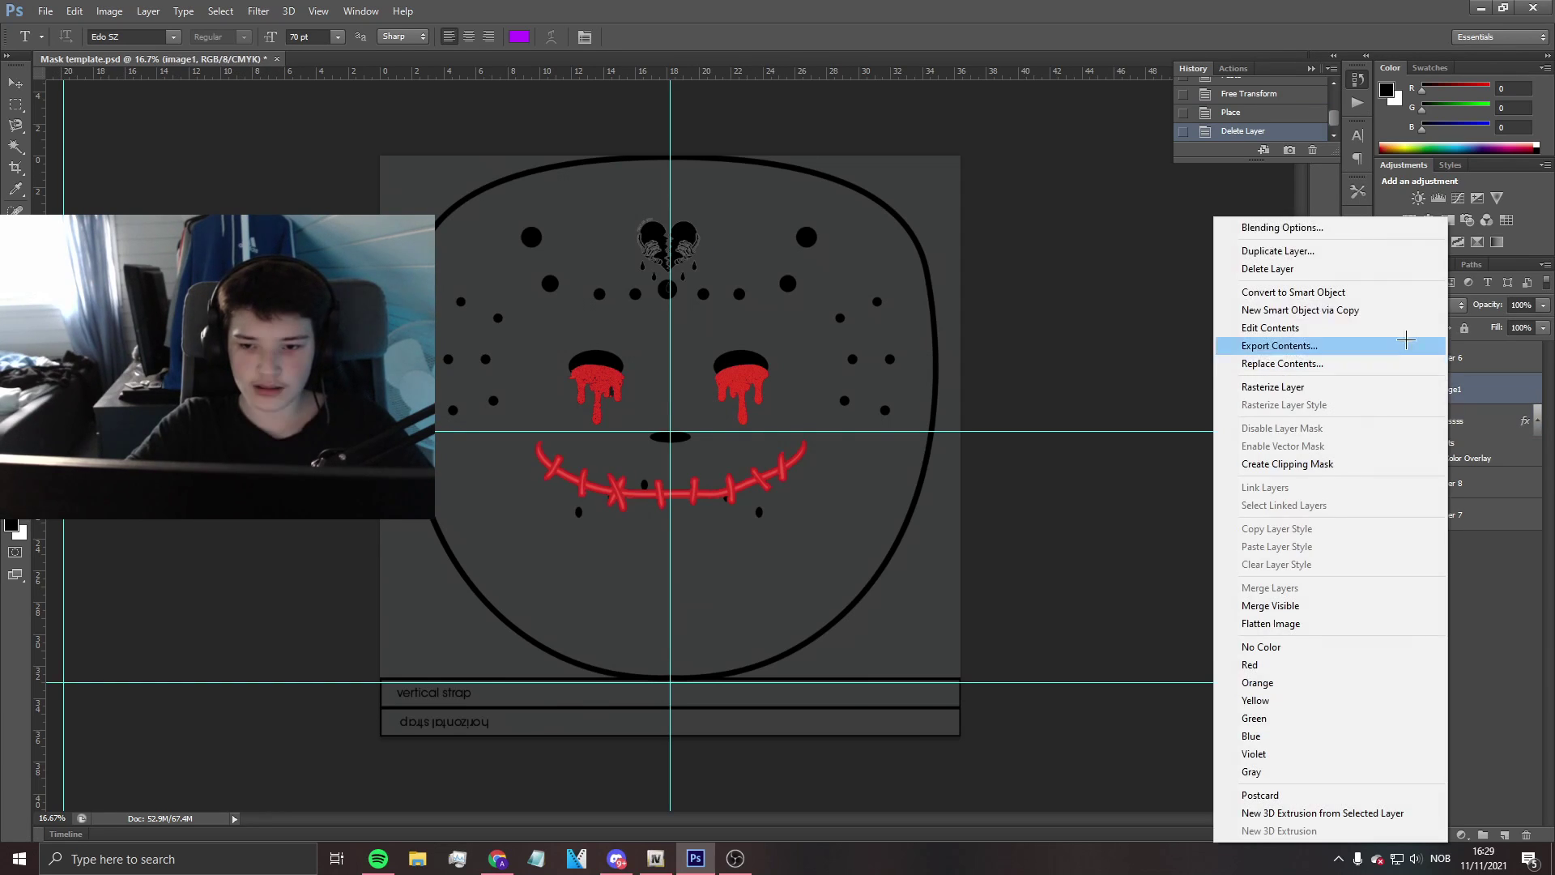
{"action": "left_click", "coordinate": [1366, 228]}
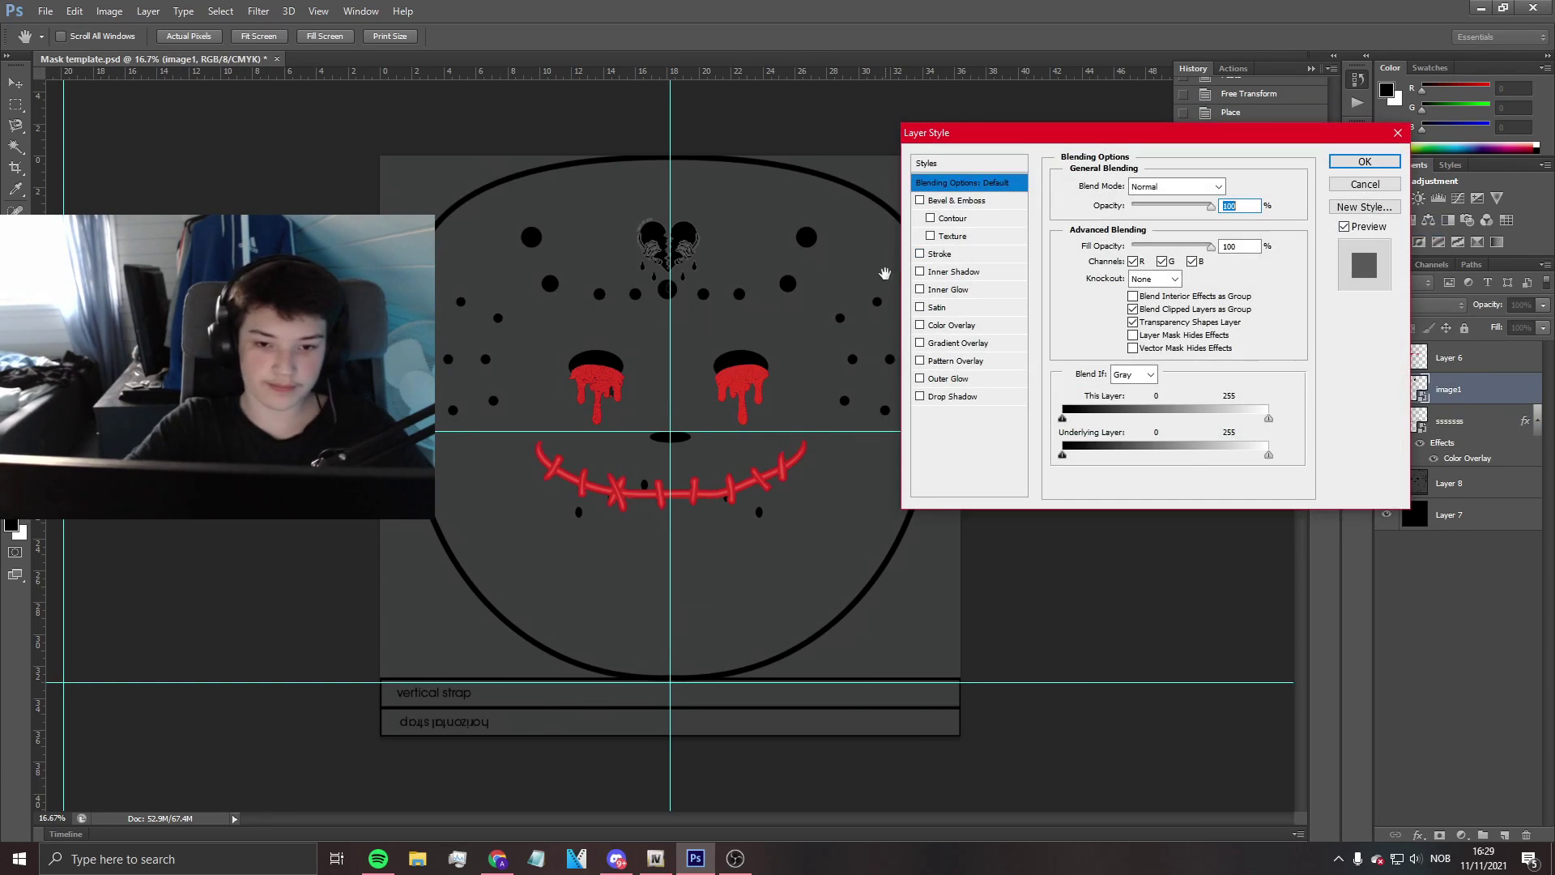
{"action": "left_click", "coordinate": [955, 325]}
{"action": "left_click", "coordinate": [1228, 190]}
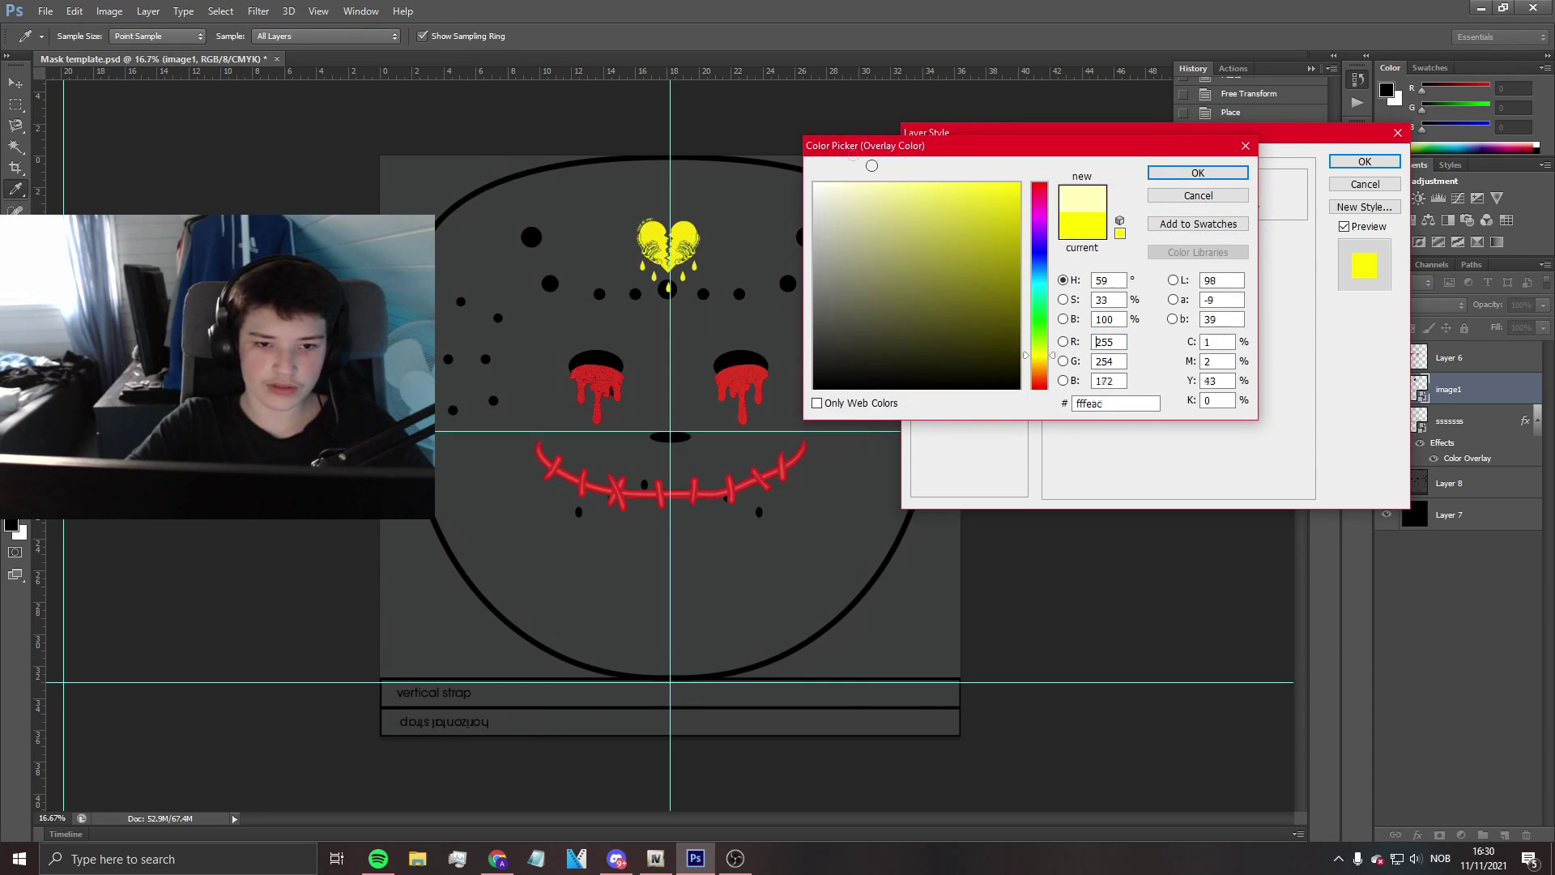
{"action": "left_click", "coordinate": [815, 185]}
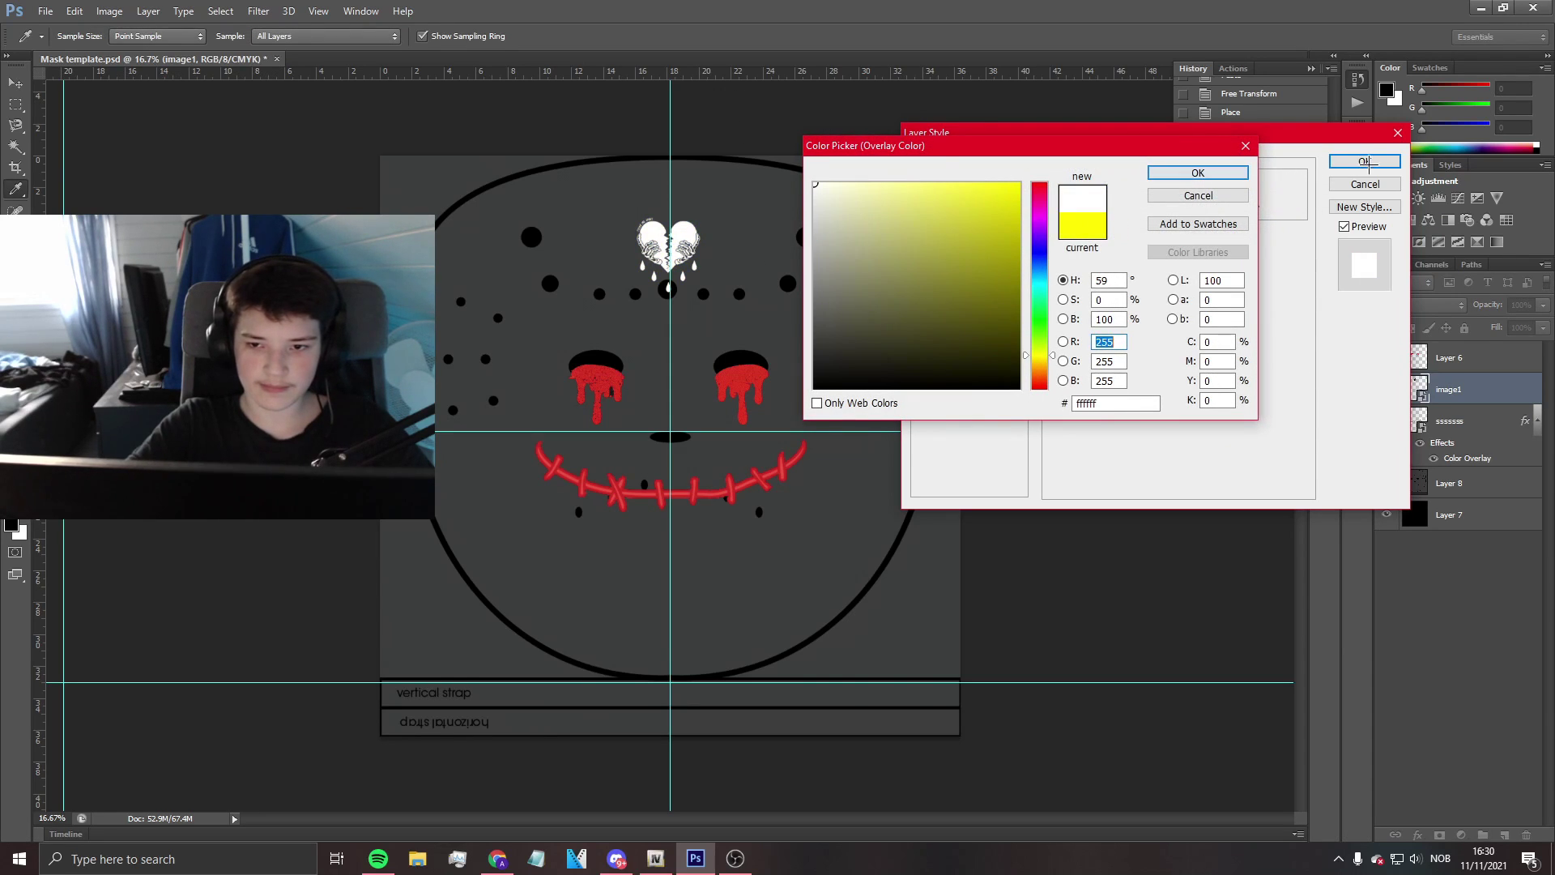
{"action": "left_click", "coordinate": [1198, 172]}
{"action": "left_click", "coordinate": [1365, 162]}
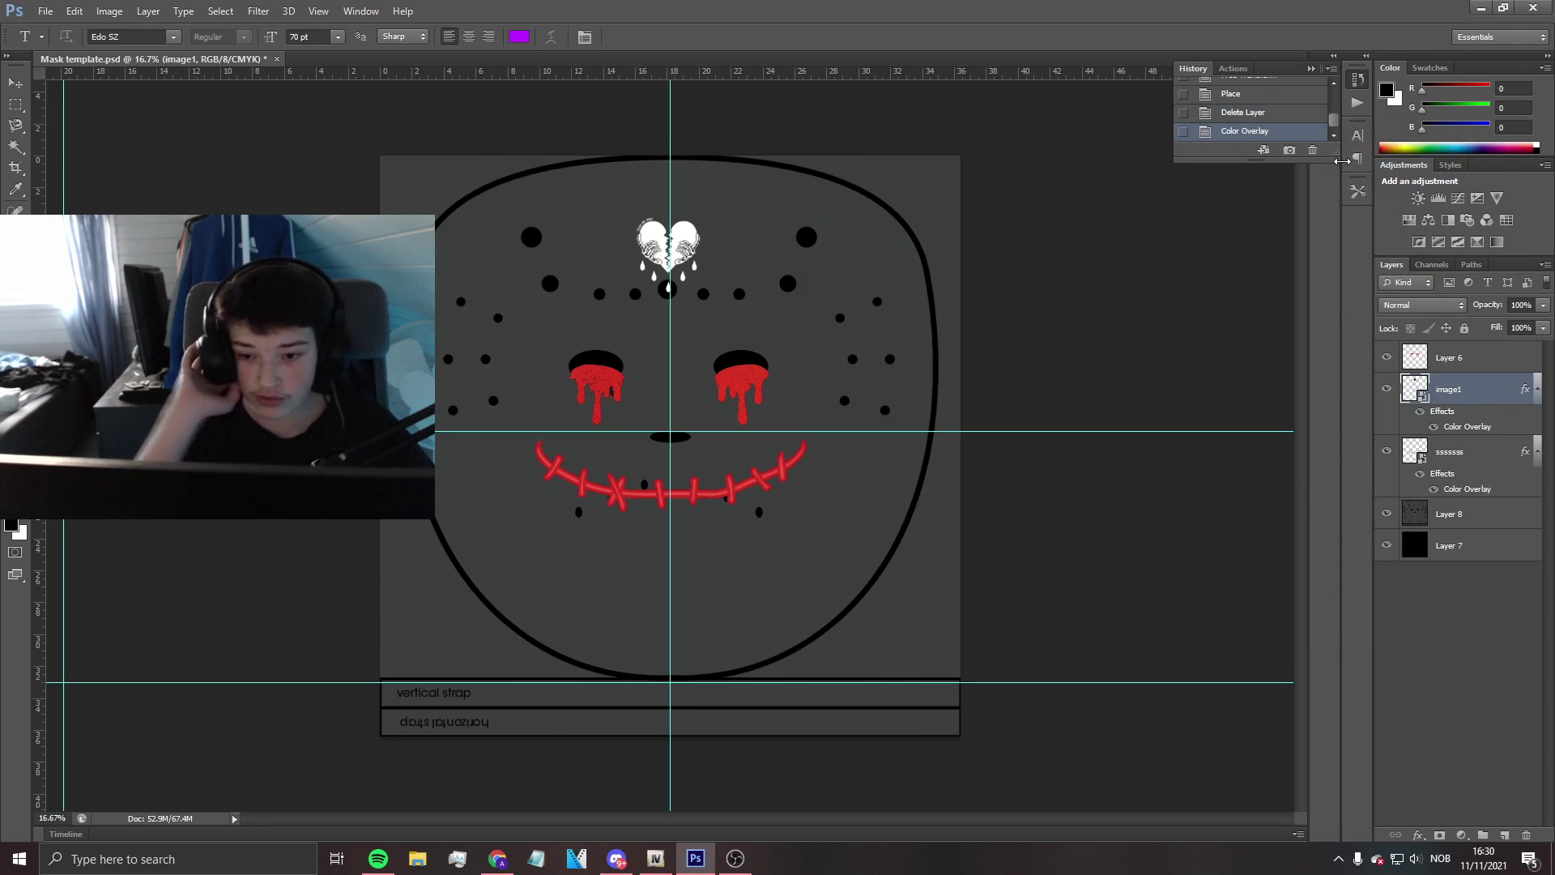
{"action": "left_click", "coordinate": [1475, 451]}
{"action": "key", "text": "Delete"}
Start File > Place and scroll through the files in the current folder.
{"action": "left_click", "coordinate": [44, 10]}
{"action": "left_click", "coordinate": [57, 304]}
{"action": "scroll", "coordinate": [919, 357], "scroll_direction": "down", "scroll_amount": 15}
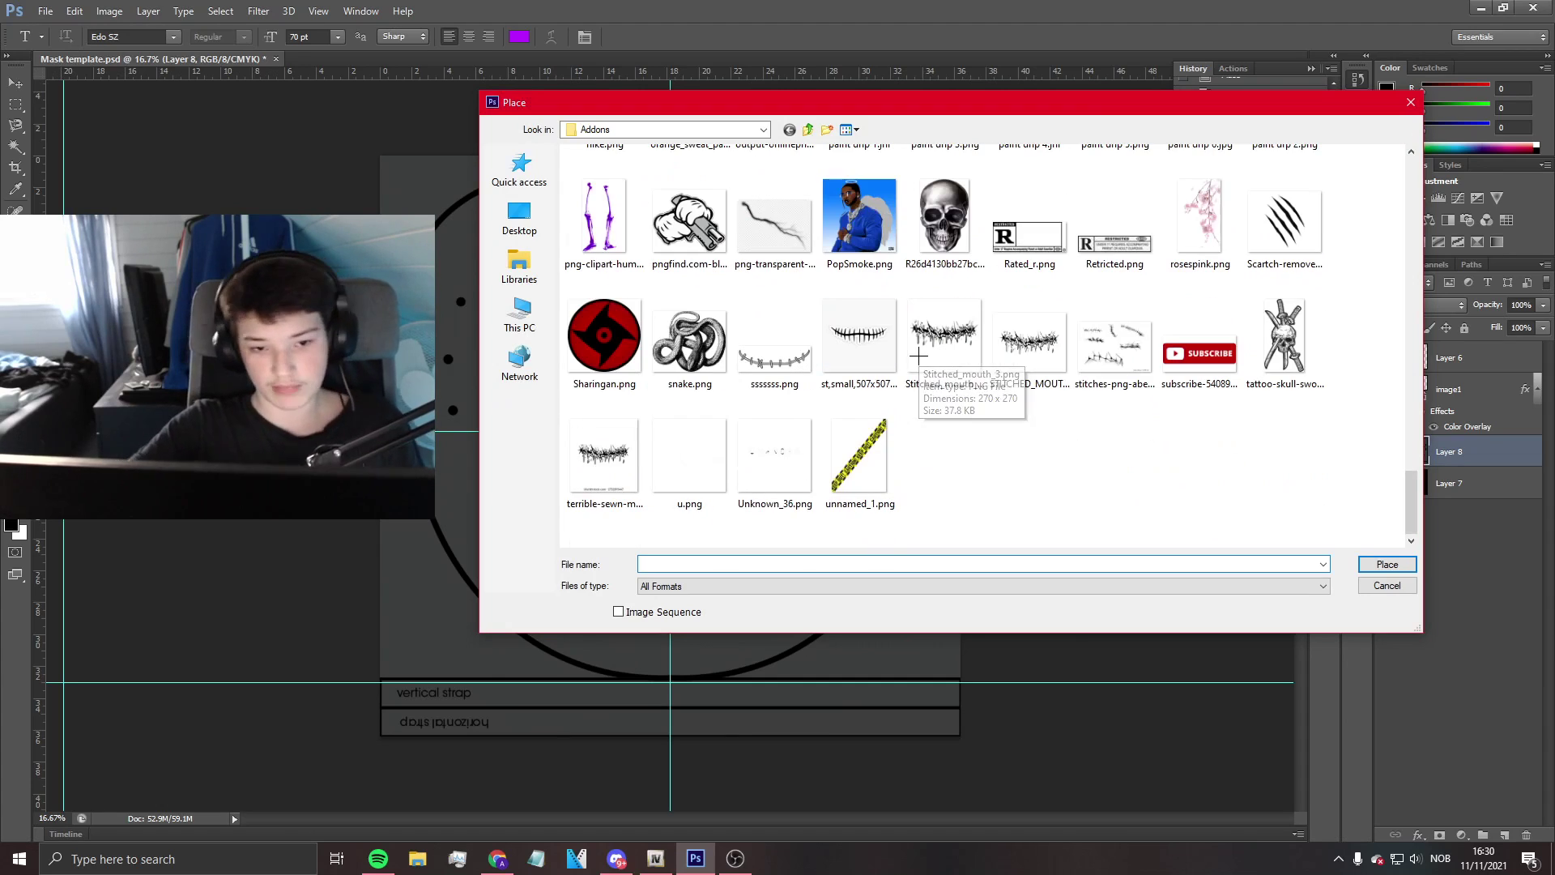
{"action": "scroll", "coordinate": [932, 340], "scroll_direction": "up", "scroll_amount": 10}
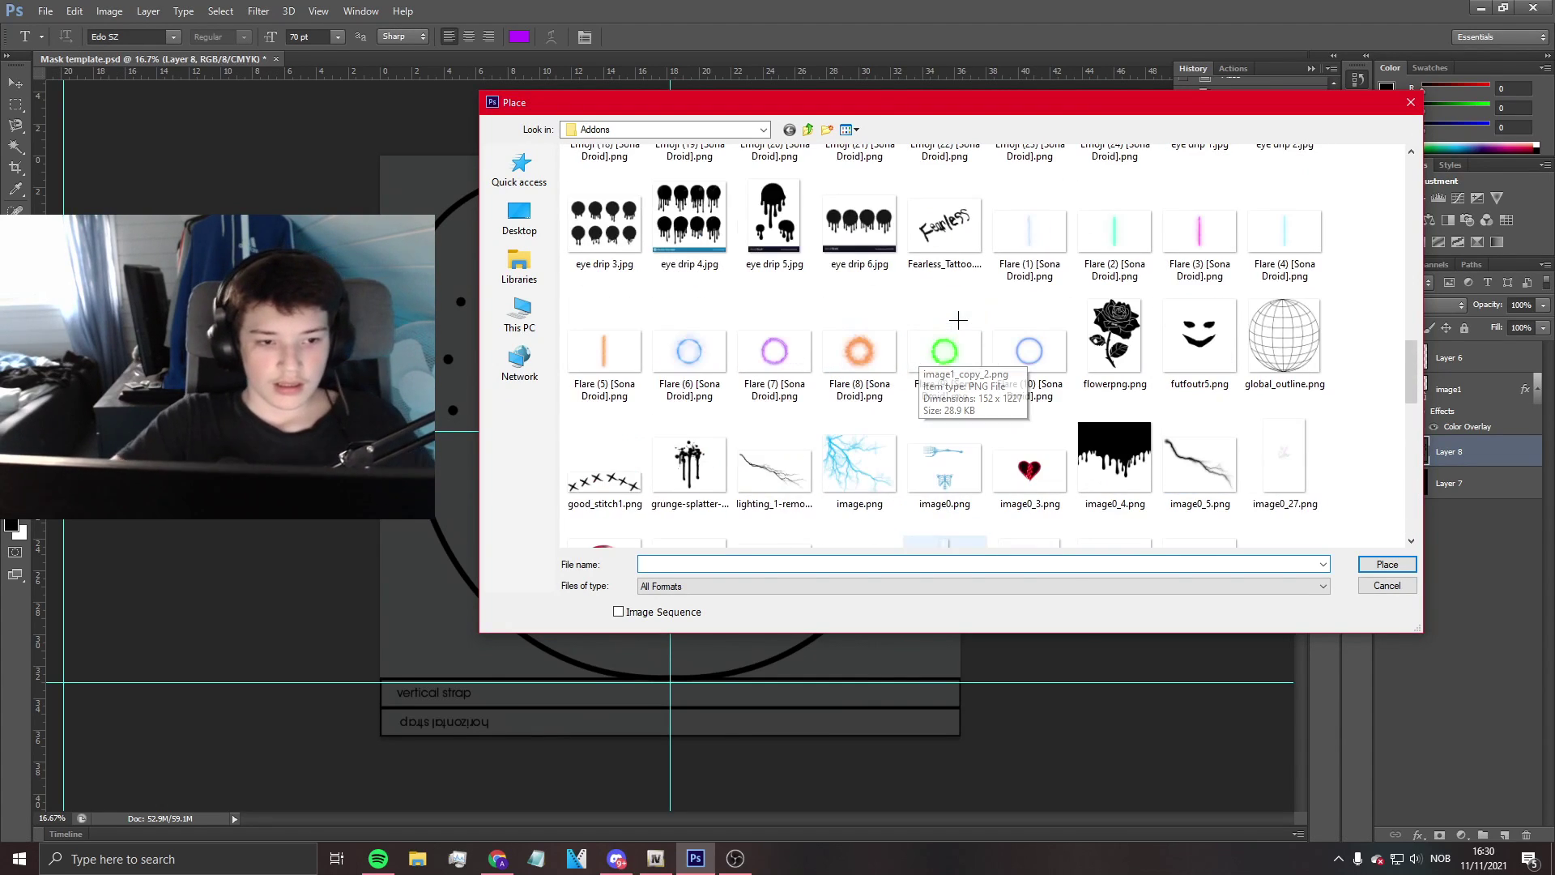
{"action": "scroll", "coordinate": [958, 320], "scroll_direction": "up", "scroll_amount": 5}
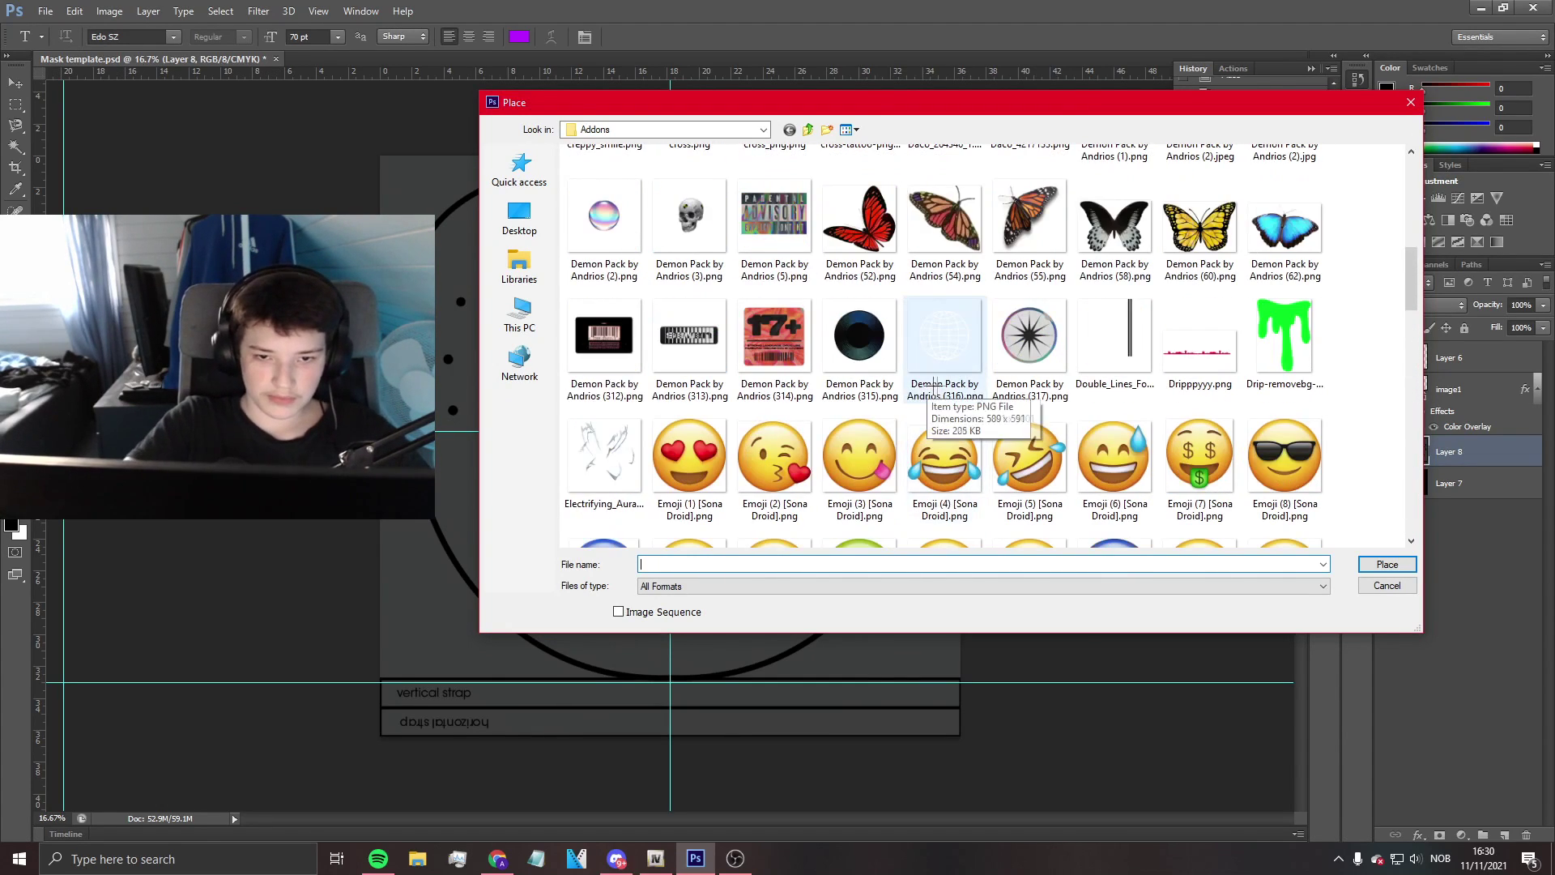
{"action": "scroll", "coordinate": [933, 384], "scroll_direction": "down", "scroll_amount": 5}
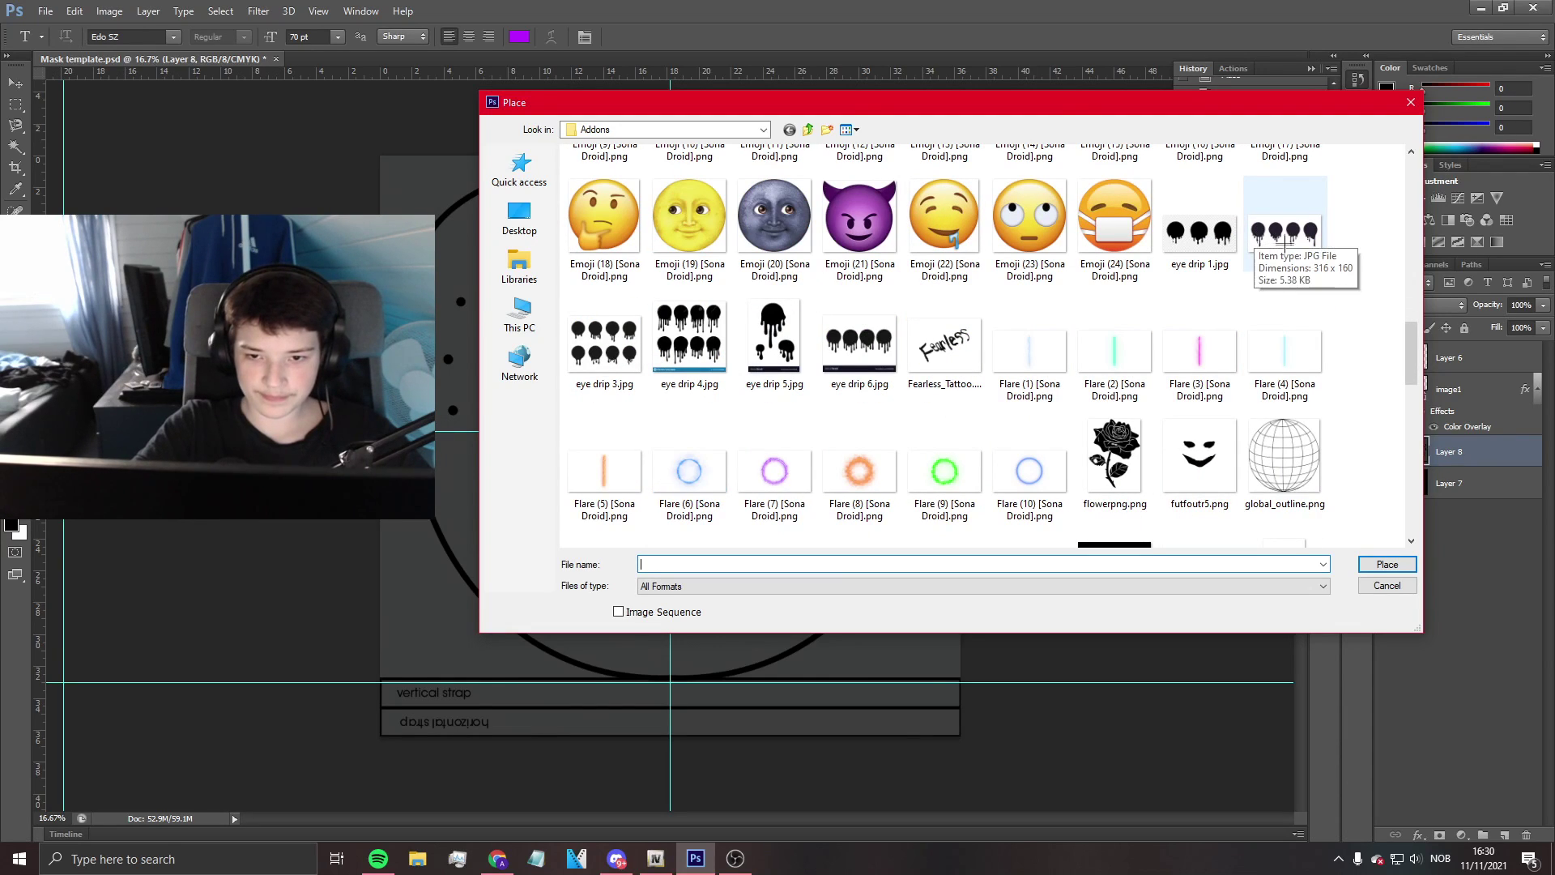
{"action": "scroll", "coordinate": [1053, 421], "scroll_direction": "down", "scroll_amount": 10}
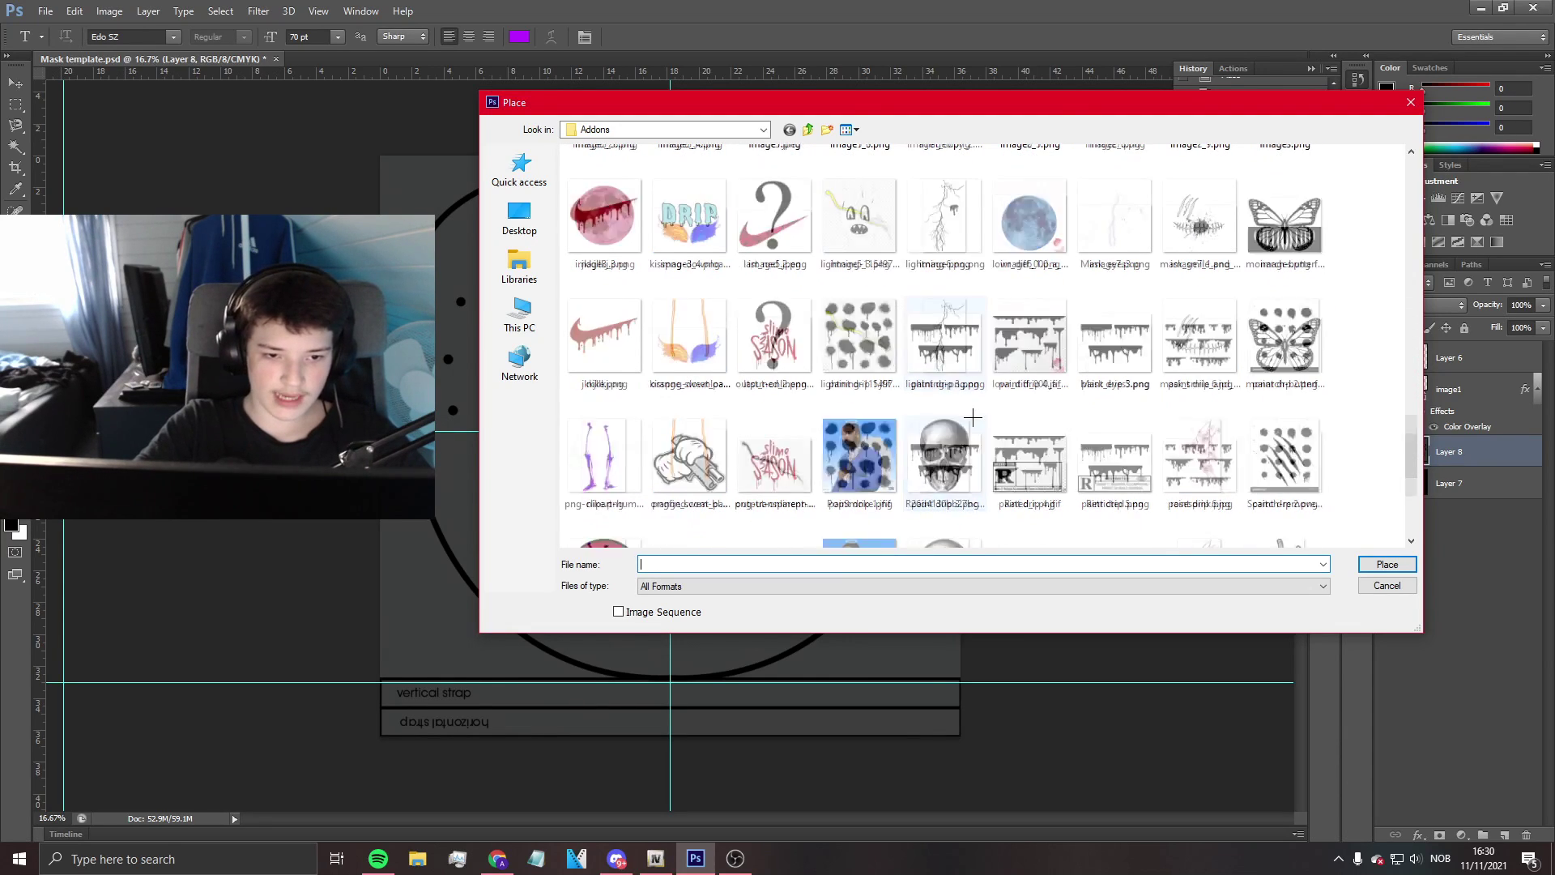
{"action": "scroll", "coordinate": [973, 418], "scroll_direction": "down", "scroll_amount": 3}
{"action": "scroll", "coordinate": [971, 420], "scroll_direction": "up", "scroll_amount": 17}
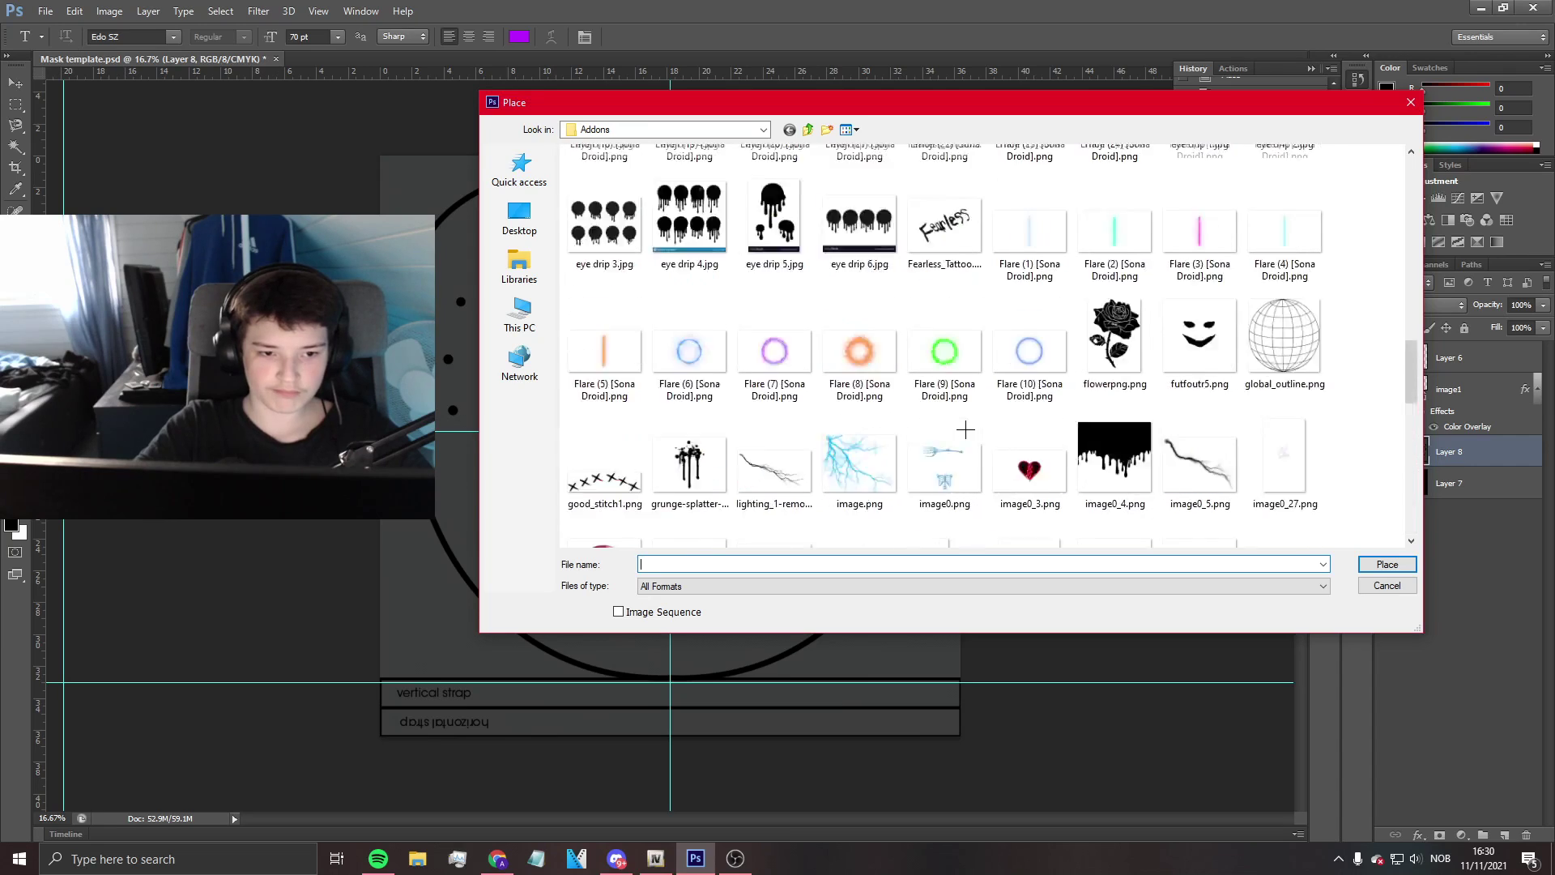
{"action": "scroll", "coordinate": [597, 389], "scroll_direction": "down", "scroll_amount": 5}
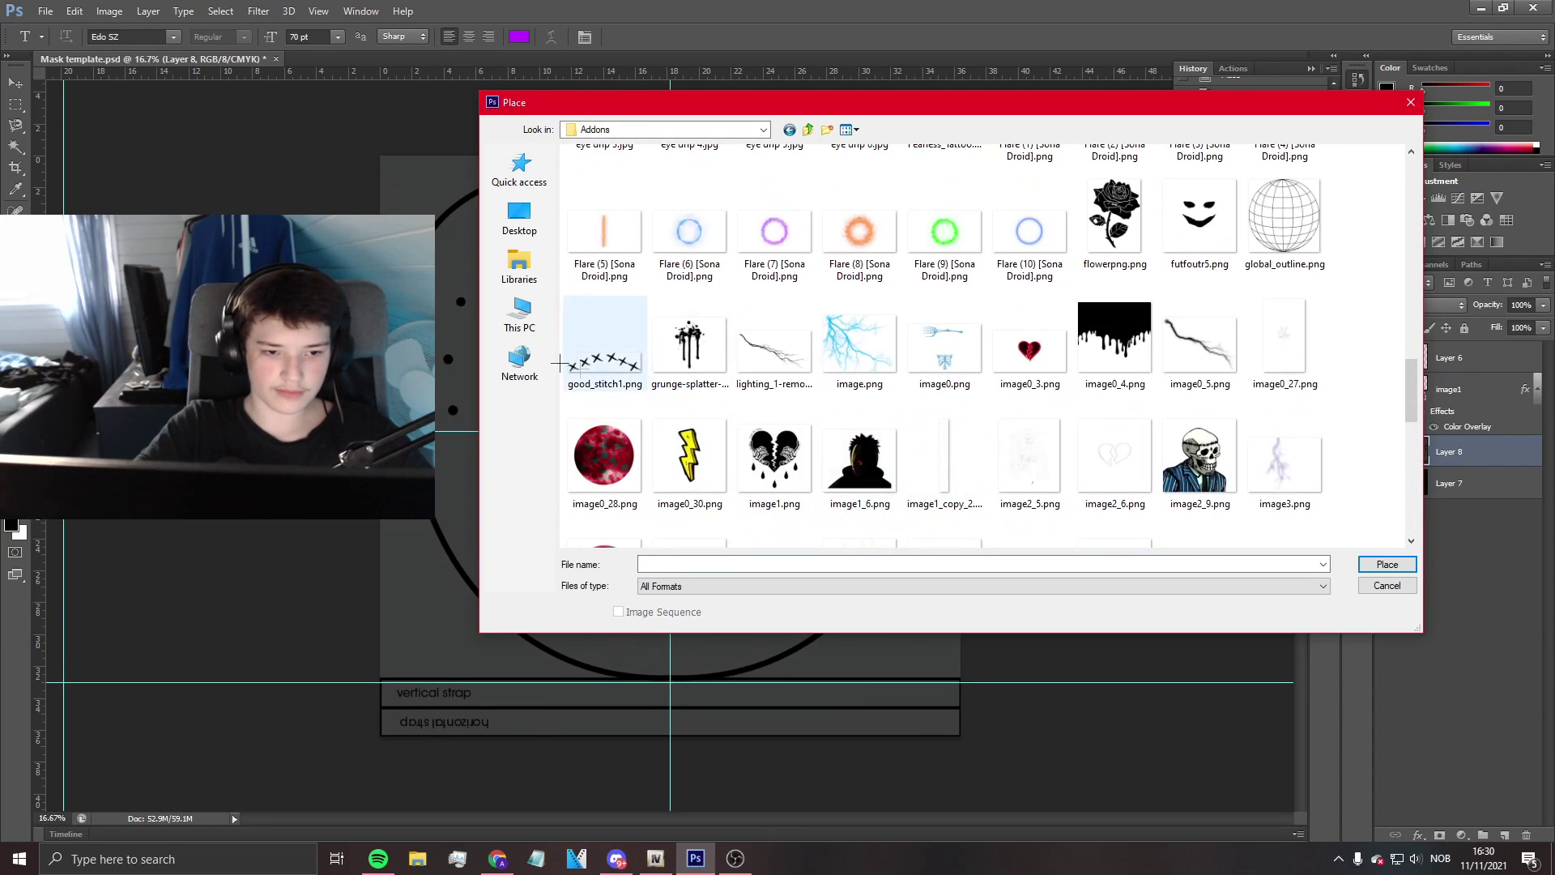
Browse to the designer pack's PNGS > Addons folder and place good_stitch1.png.
{"action": "left_click", "coordinate": [519, 360]}
{"action": "left_click", "coordinate": [519, 316]}
{"action": "double_click", "coordinate": [843, 268]}
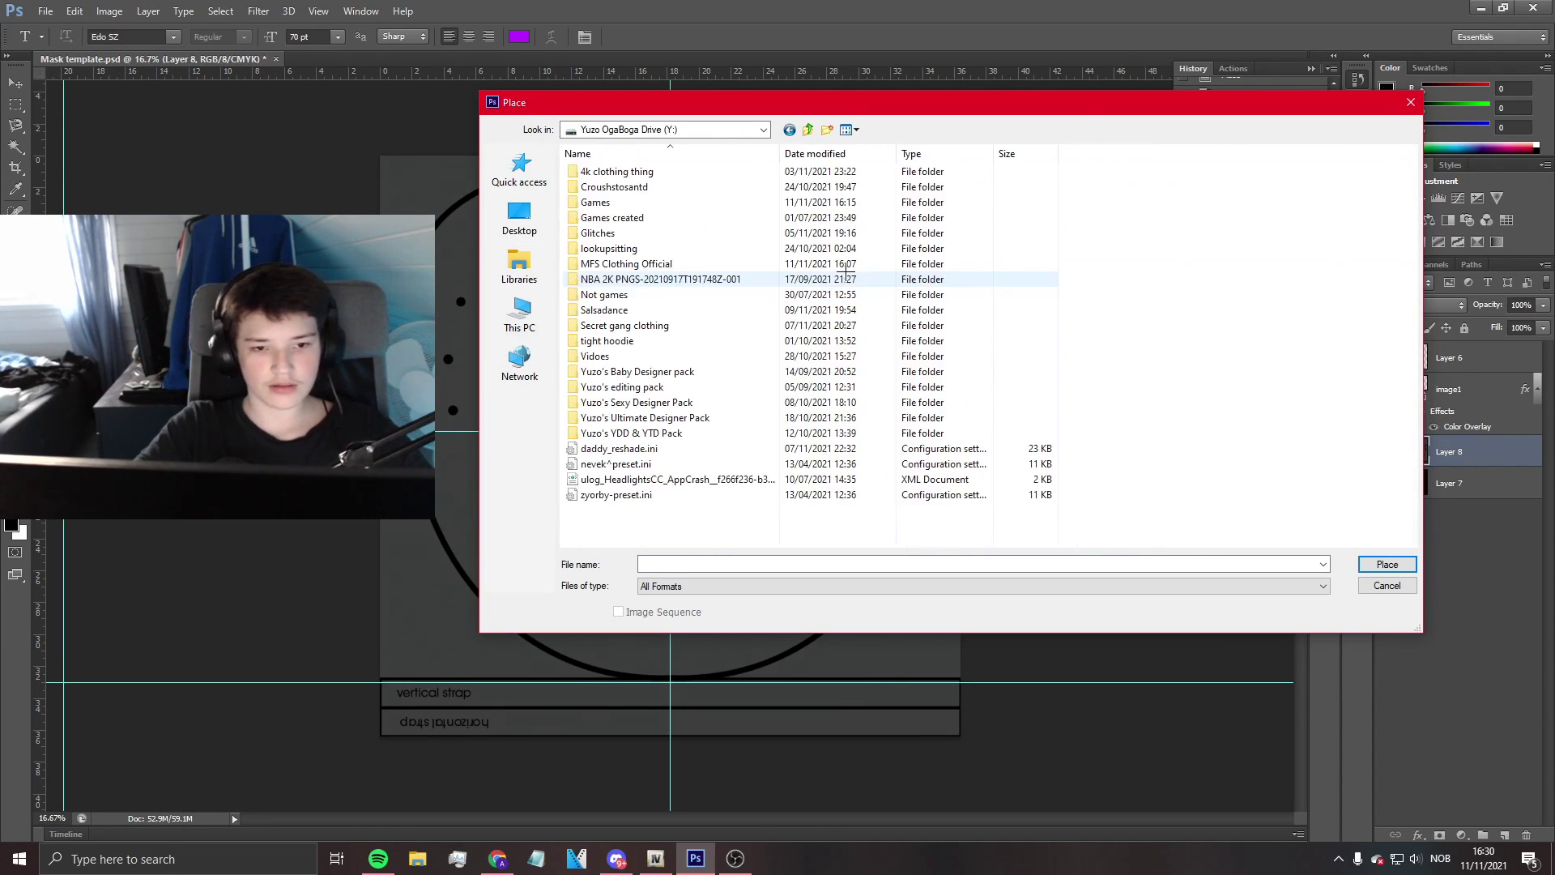
{"action": "double_click", "coordinate": [616, 307]}
{"action": "double_click", "coordinate": [619, 218]}
{"action": "double_click", "coordinate": [609, 186]}
{"action": "scroll", "coordinate": [646, 383], "scroll_direction": "down", "scroll_amount": 10}
{"action": "scroll", "coordinate": [646, 383], "scroll_direction": "up", "scroll_amount": 2}
{"action": "left_click", "coordinate": [604, 312]}
{"action": "left_click", "coordinate": [1387, 564]}
Move the stitches down to the mouth, commit, and give them a white Color Overlay.
{"action": "left_click_drag", "start_coordinate": [753, 470], "coordinate": [728, 517]}
{"action": "key", "text": "Return"}
{"action": "key", "text": "t"}
{"action": "right_click", "coordinate": [1468, 448]}
{"action": "left_click", "coordinate": [1285, 230]}
{"action": "left_click", "coordinate": [951, 325]}
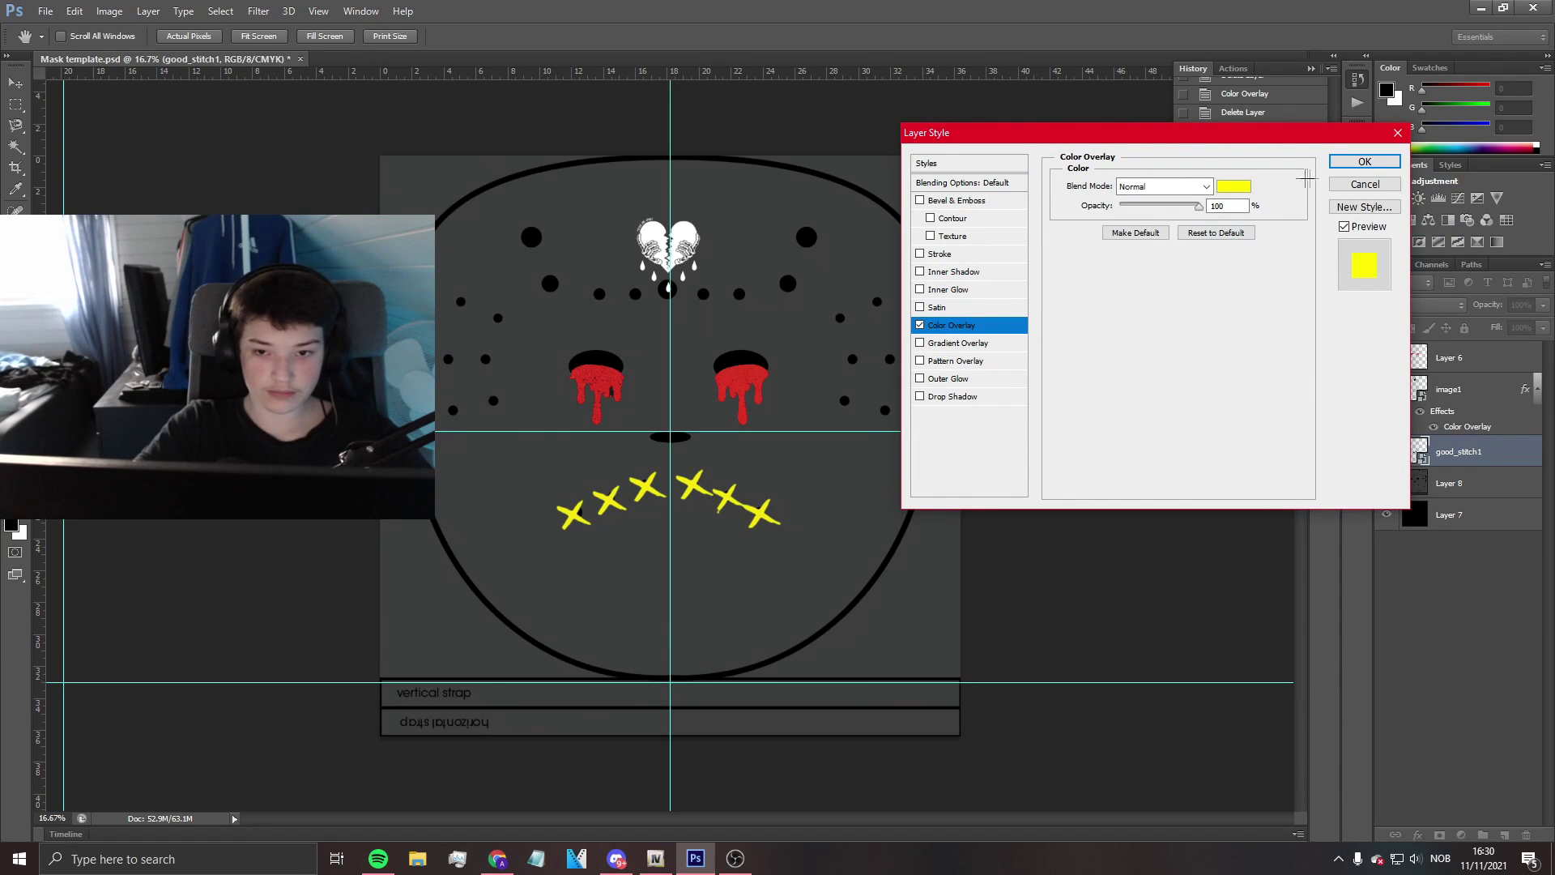
{"action": "left_click", "coordinate": [1234, 186]}
{"action": "left_click", "coordinate": [814, 184]}
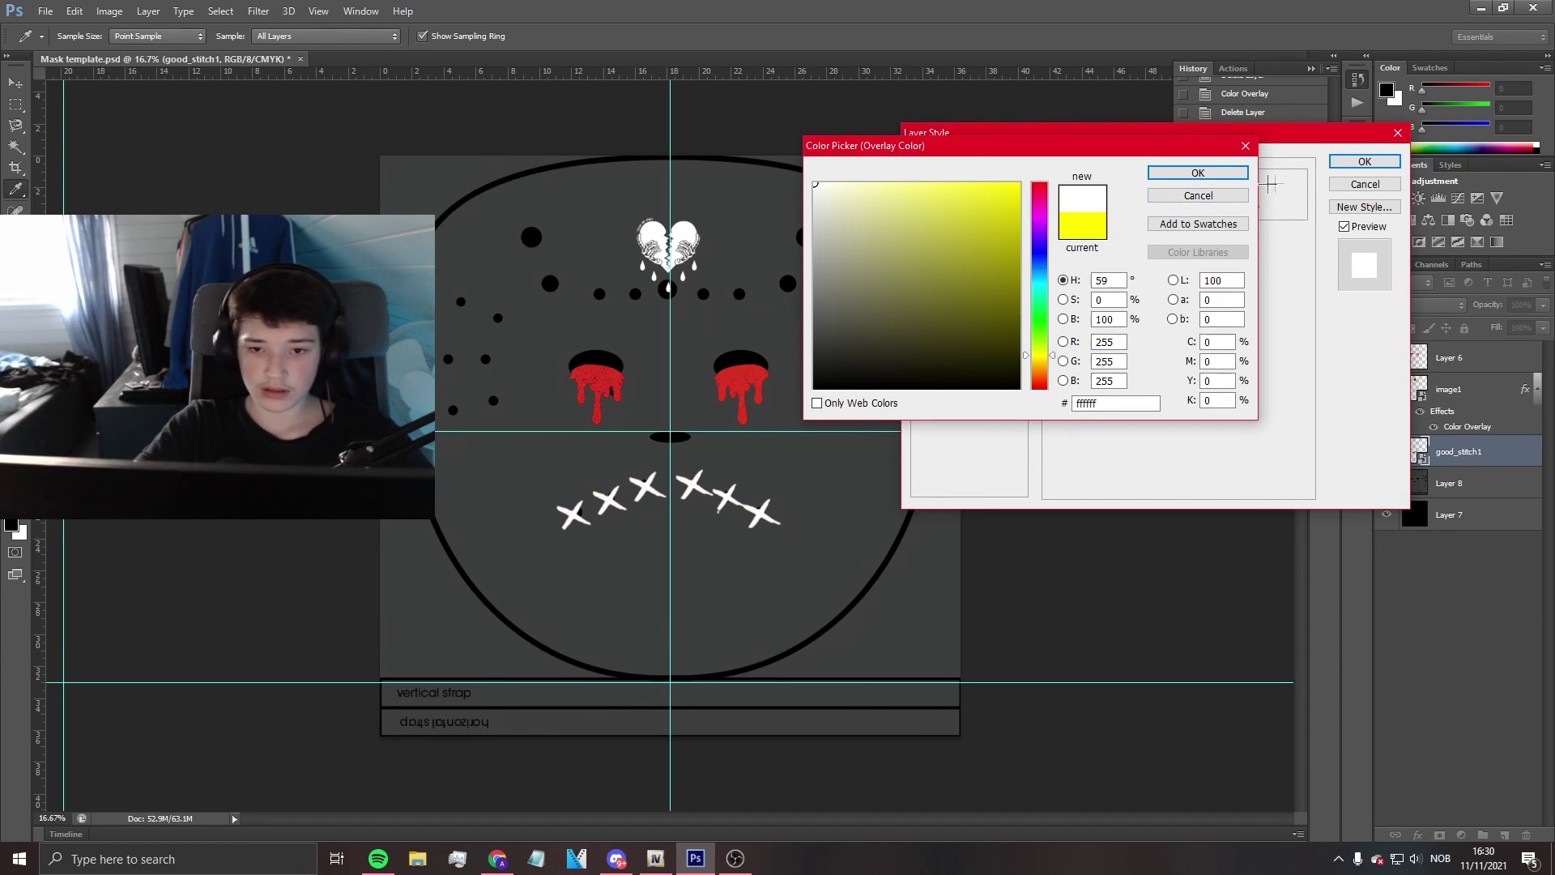
{"action": "left_click", "coordinate": [1197, 173]}
{"action": "left_click", "coordinate": [1366, 162]}
Nudge the stitches below the nose and add a Drop Shadow to them.
{"action": "key", "text": "v"}
{"action": "left_click_drag", "start_coordinate": [695, 519], "coordinate": [757, 503]}
{"action": "right_click", "coordinate": [1467, 457]}
{"action": "left_click", "coordinate": [754, 358]}
{"action": "left_click", "coordinate": [952, 326]}
{"action": "left_click", "coordinate": [954, 397]}
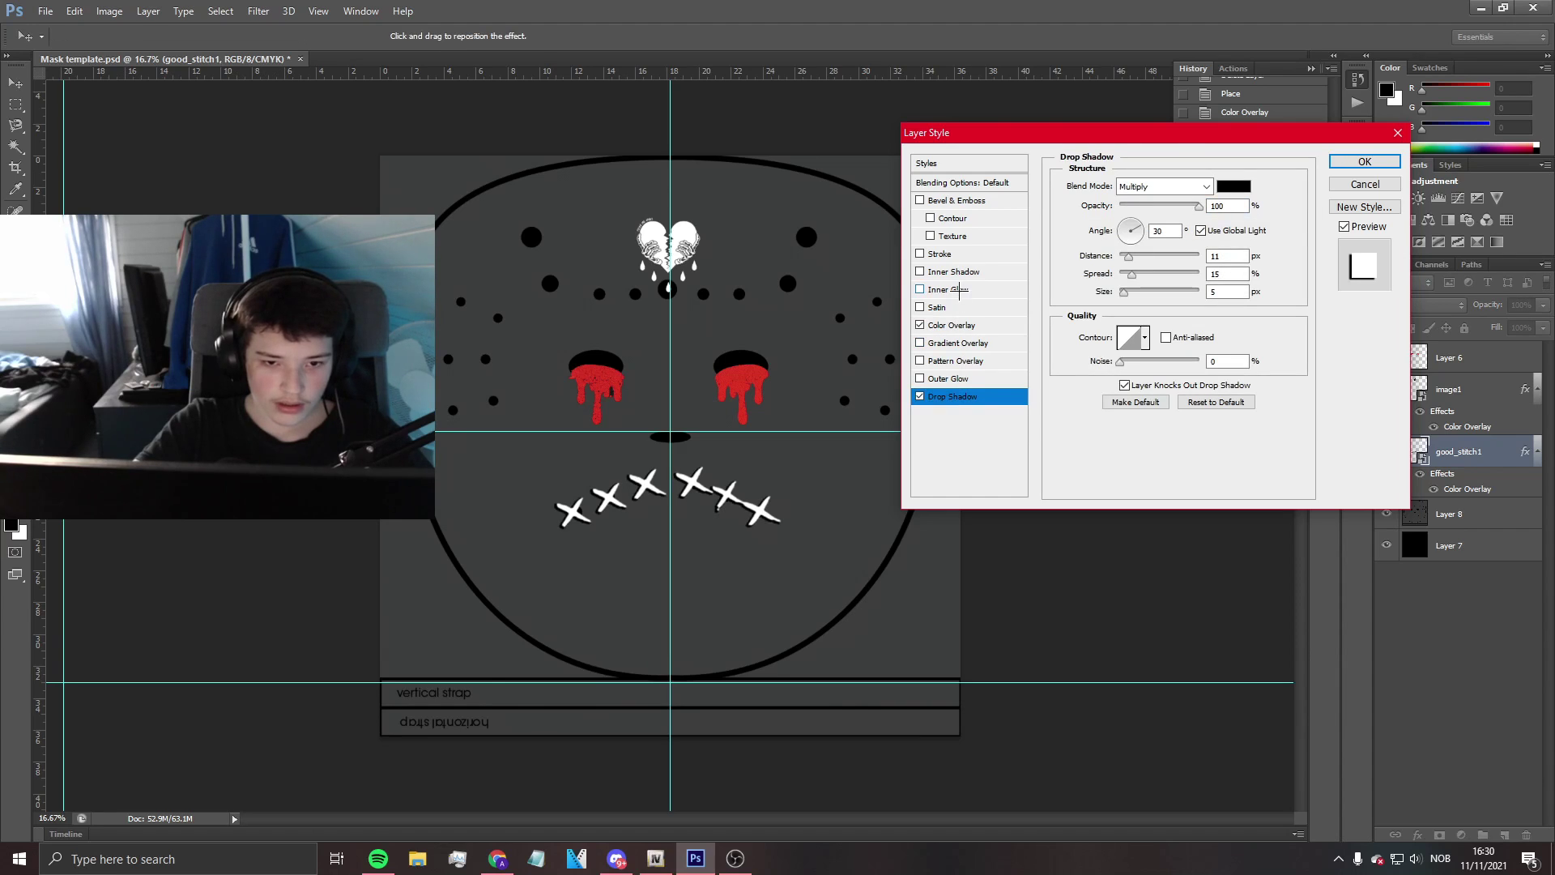
{"action": "left_click", "coordinate": [943, 253]}
{"action": "left_click", "coordinate": [920, 254]}
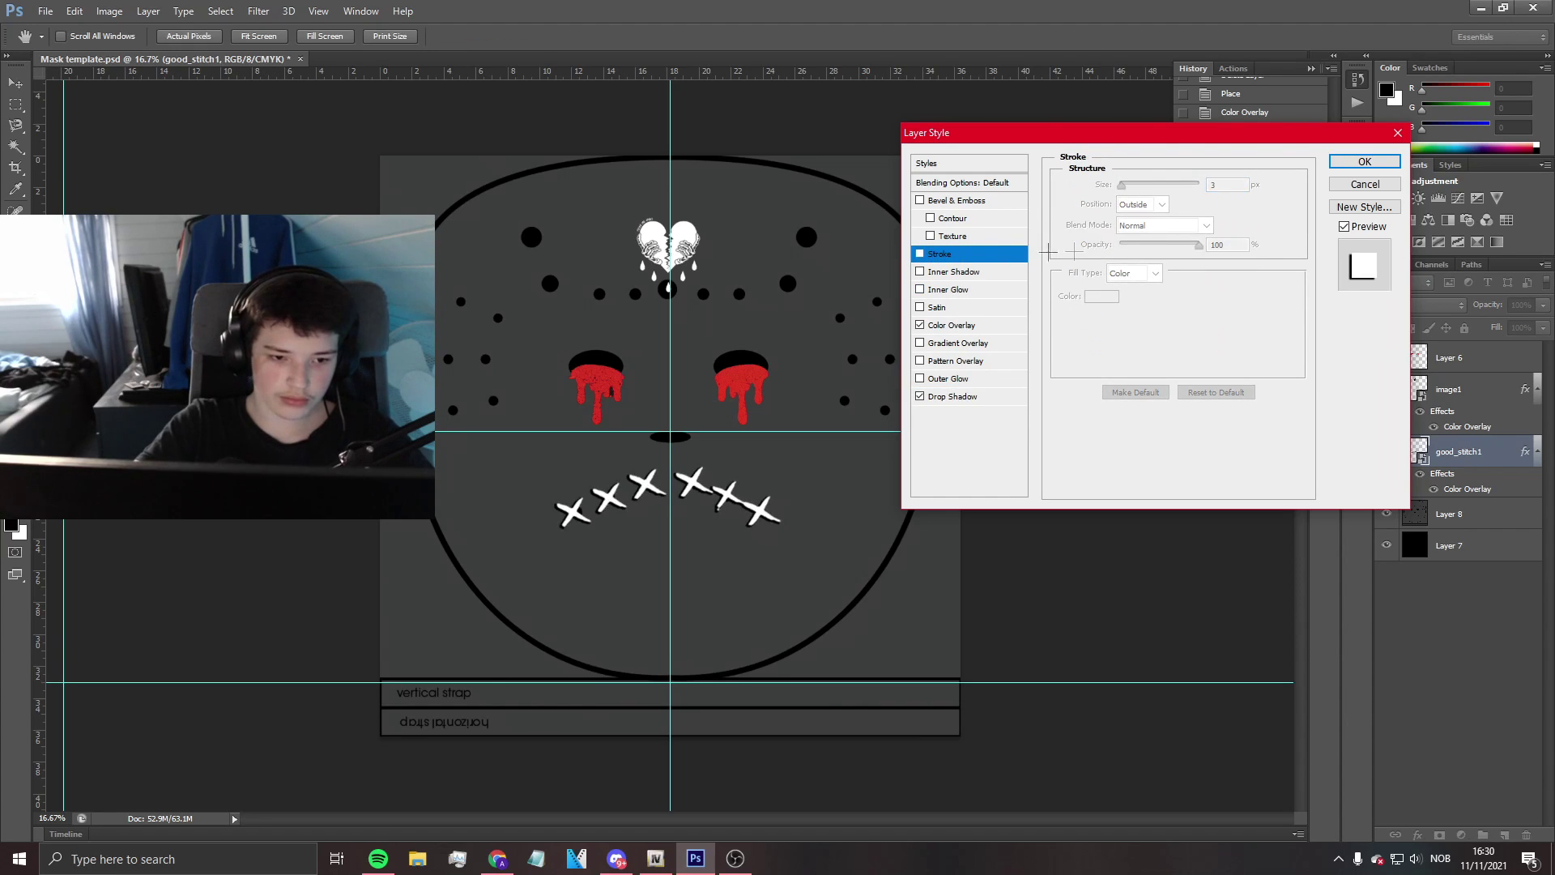
{"action": "left_click", "coordinate": [1368, 162]}
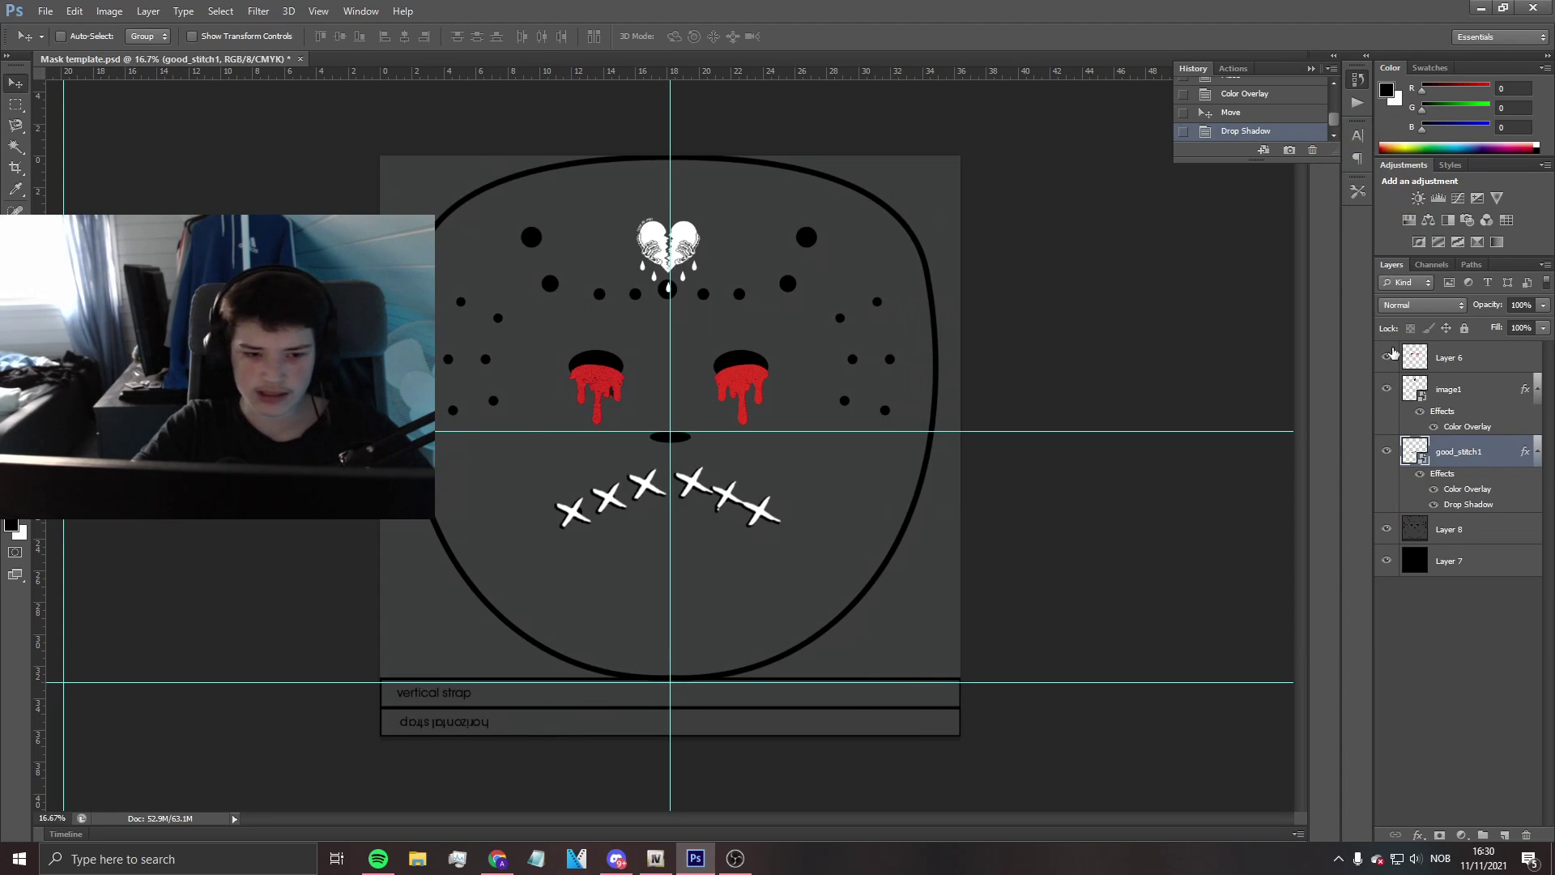
{"action": "left_click", "coordinate": [1387, 357]}
Re-show and select red-eyes Layer 6, then start placing another image file.
{"action": "left_click", "coordinate": [1387, 357]}
{"action": "left_click", "coordinate": [1426, 357]}
{"action": "key", "text": "e"}
{"action": "left_click", "coordinate": [45, 11]}
{"action": "left_click", "coordinate": [81, 311]}
{"action": "scroll", "coordinate": [825, 357], "scroll_direction": "down", "scroll_amount": 3}
Preview the Brushe, Demon Pack, image0_27, image1_copy_2, image2_5 and image2_6 files.
{"action": "left_click", "coordinate": [1284, 202]}
{"action": "left_click", "coordinate": [690, 324]}
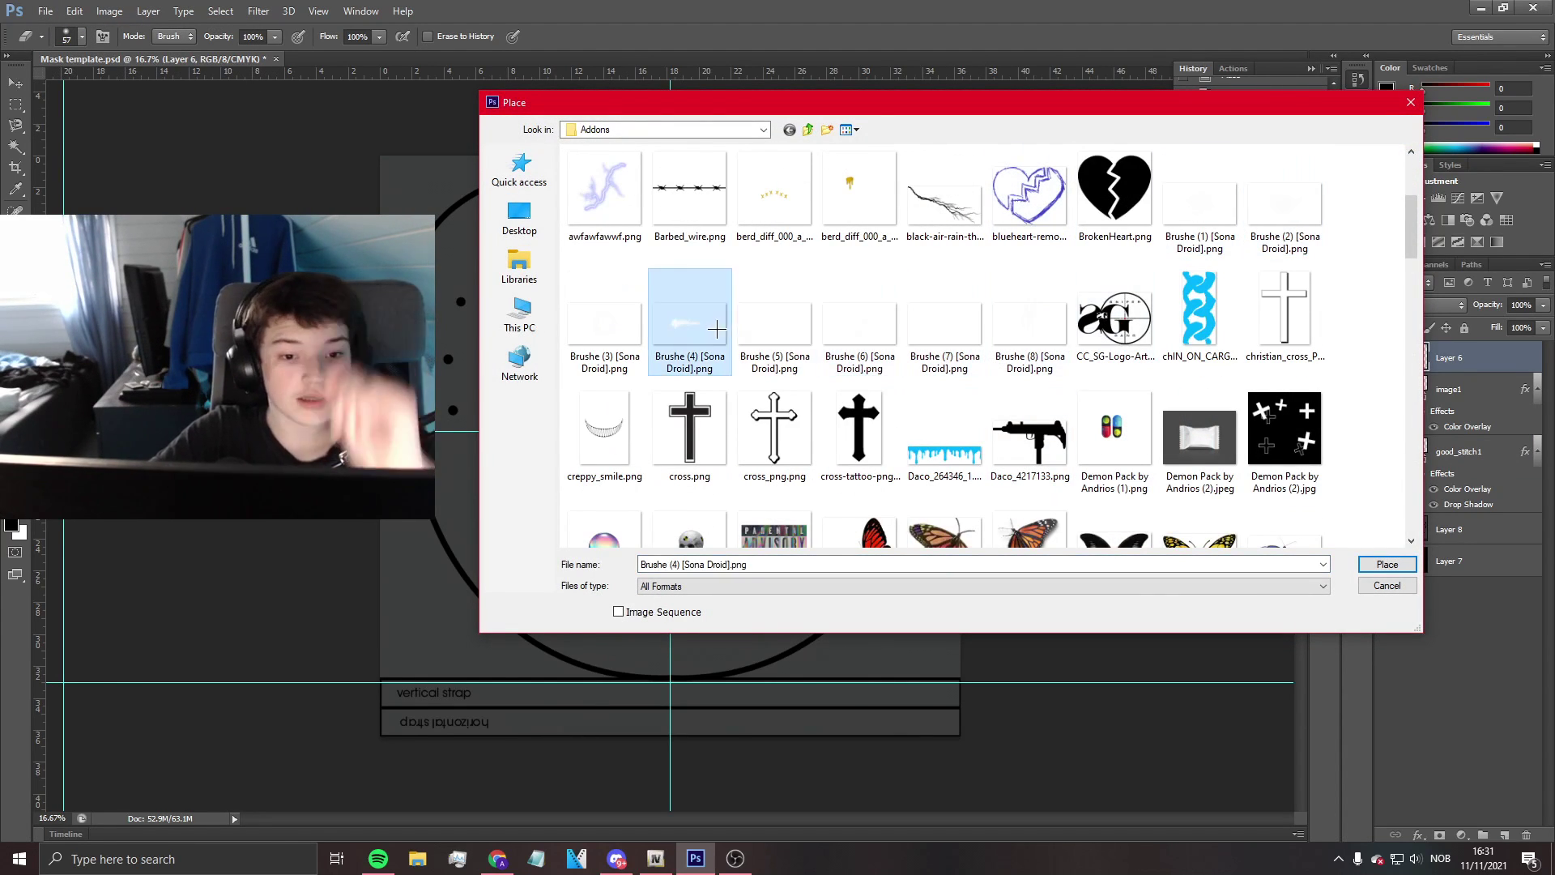
{"action": "scroll", "coordinate": [689, 324], "scroll_direction": "down", "scroll_amount": 3}
{"action": "left_click", "coordinate": [954, 438]}
{"action": "scroll", "coordinate": [955, 438], "scroll_direction": "down", "scroll_amount": 10}
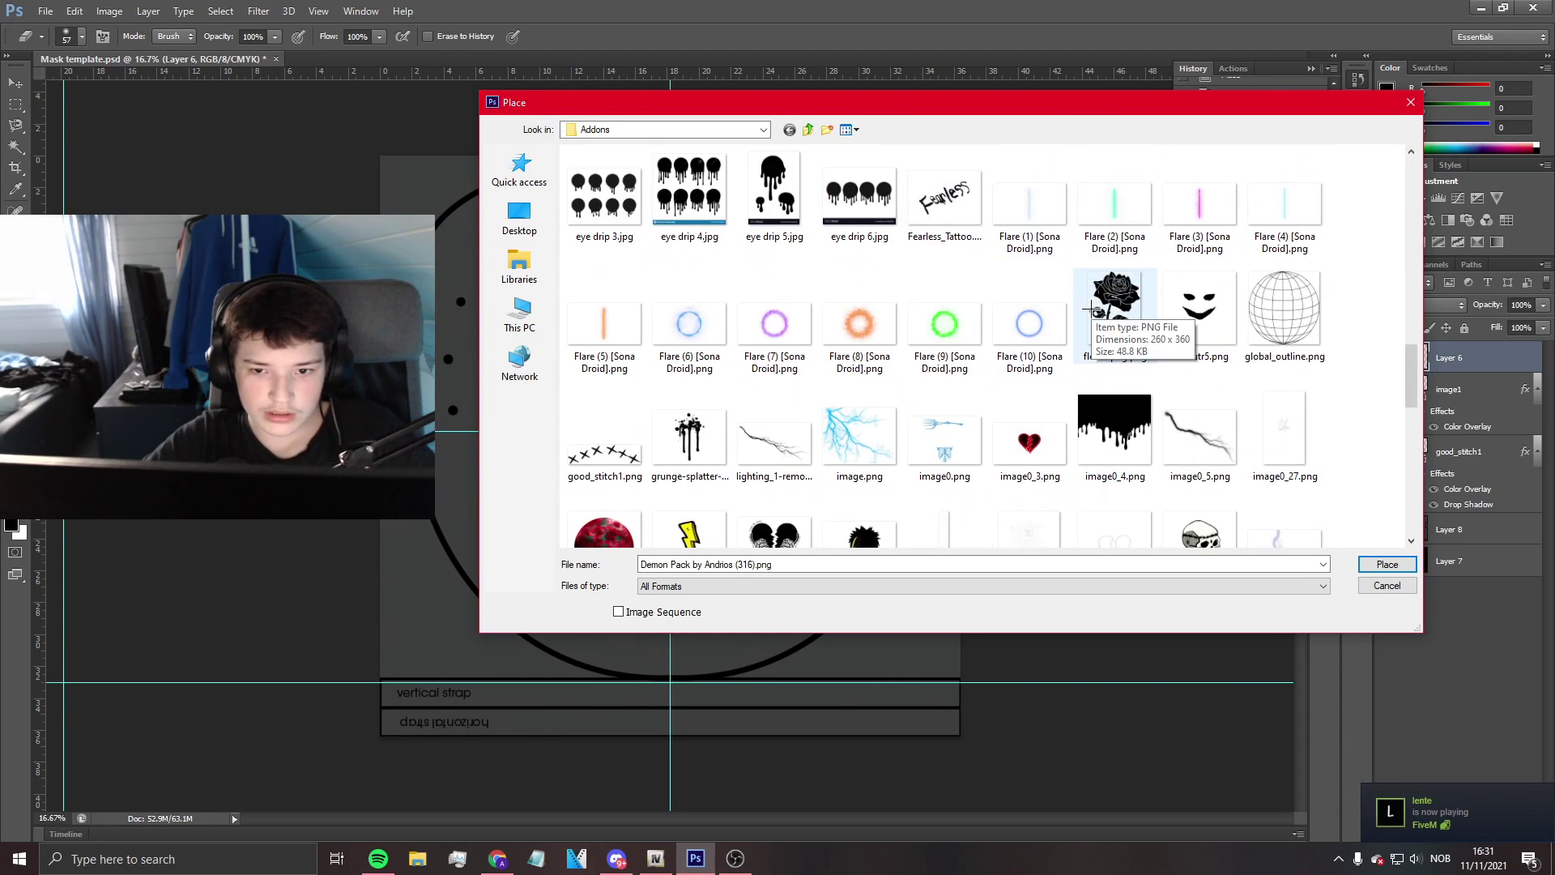
{"action": "left_click", "coordinate": [1285, 433]}
{"action": "scroll", "coordinate": [1285, 433], "scroll_direction": "down", "scroll_amount": 3}
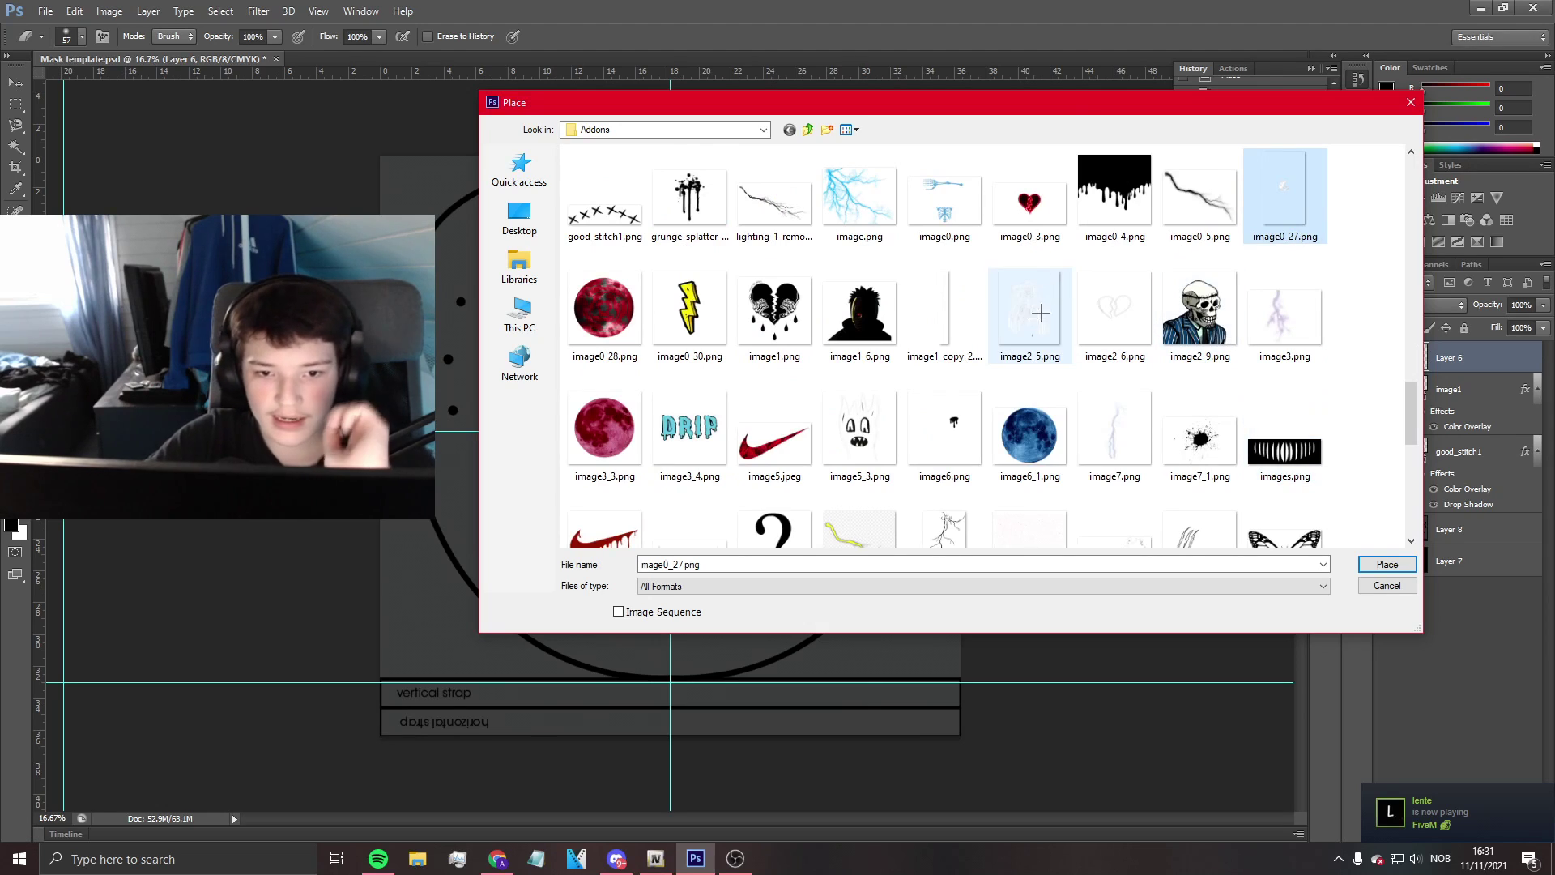
{"action": "left_click", "coordinate": [943, 311]}
{"action": "left_click", "coordinate": [1114, 312]}
{"action": "left_click", "coordinate": [944, 312]}
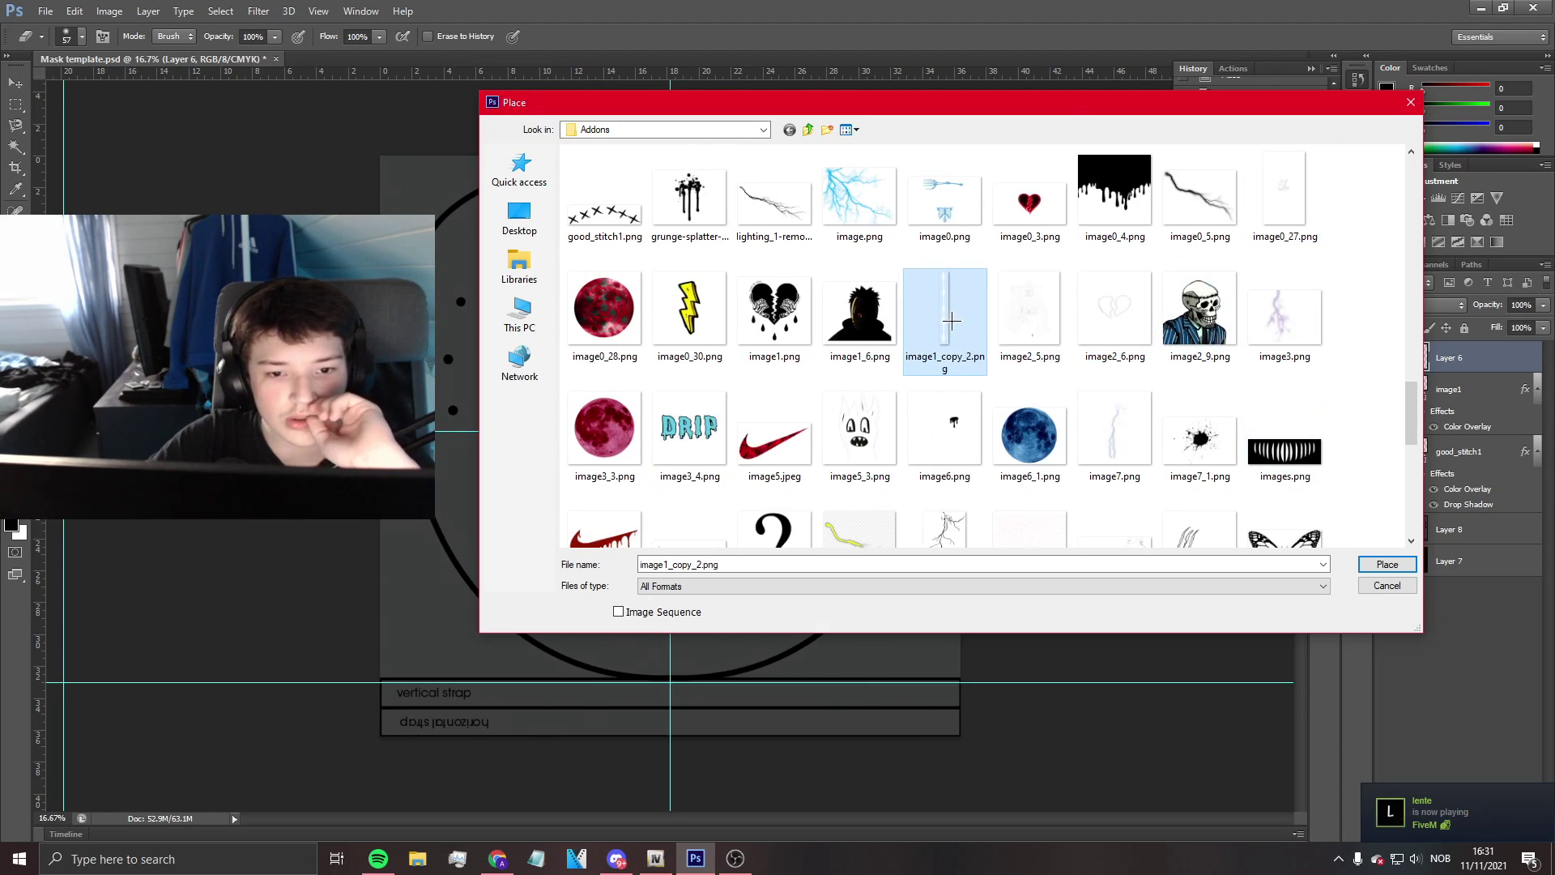
{"action": "left_click", "coordinate": [1035, 349]}
{"action": "left_click", "coordinate": [1115, 318]}
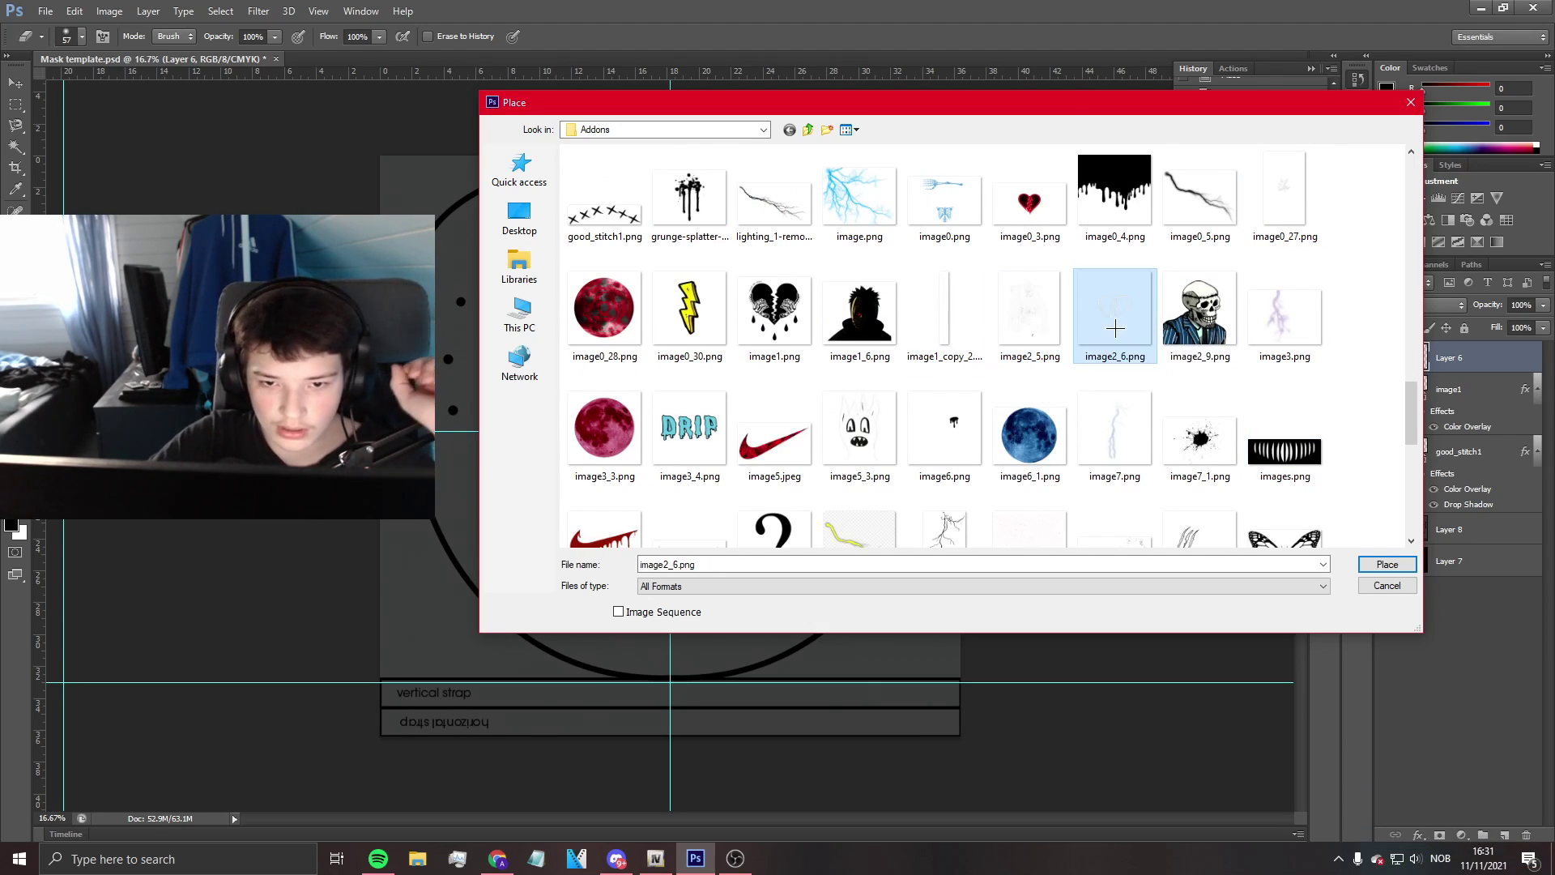
{"action": "scroll", "coordinate": [1106, 438], "scroll_direction": "down", "scroll_amount": 1}
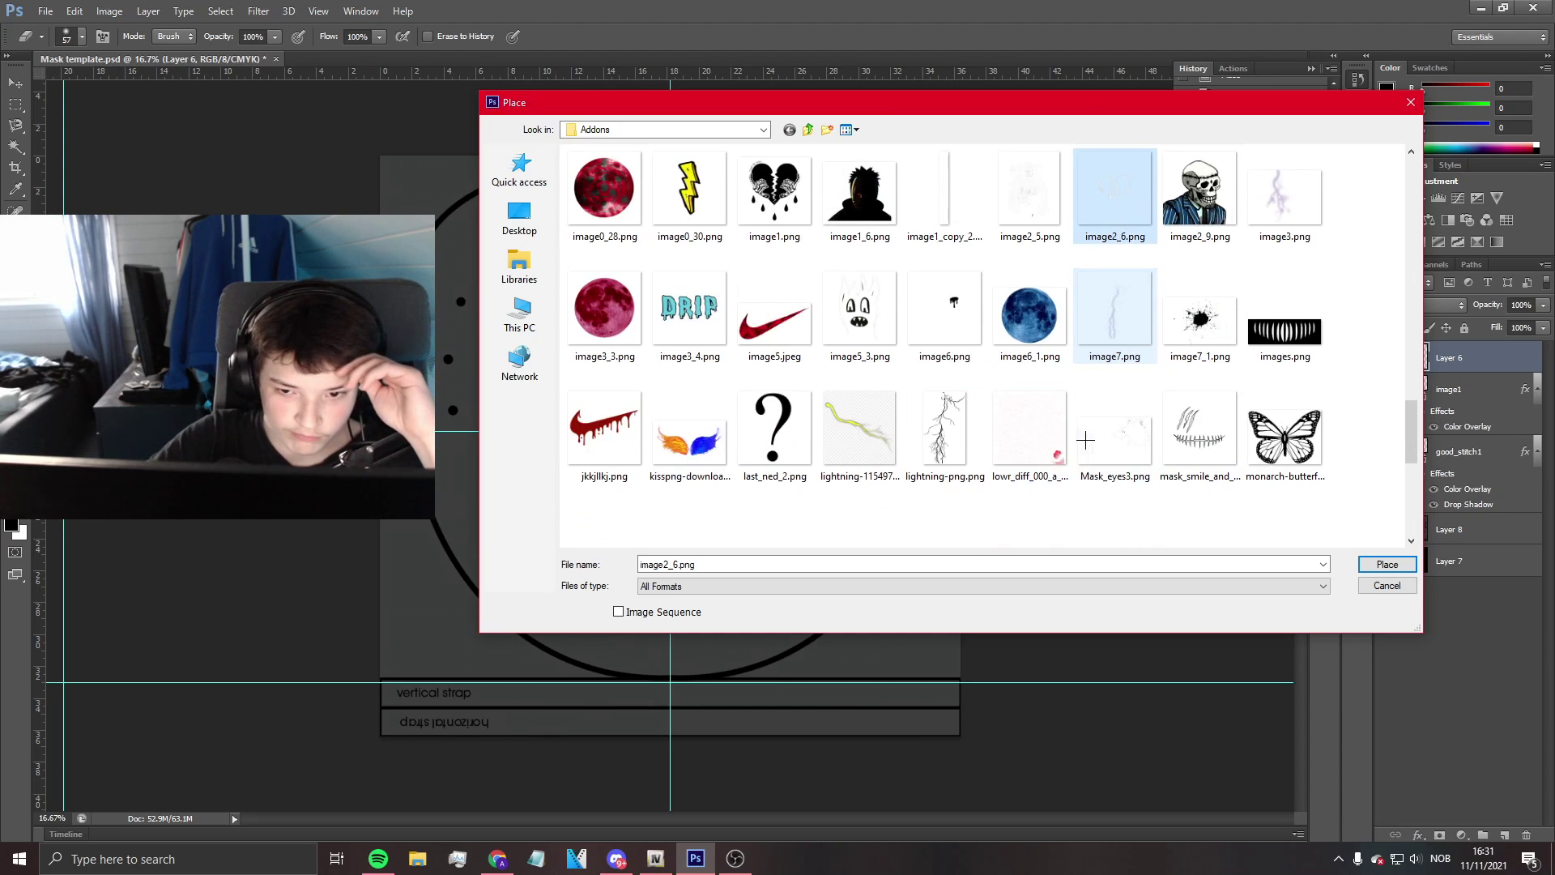
Place Mask_eyes3.png and move the dripping eyes up over the mask's eyes.
{"action": "left_click", "coordinate": [1104, 438]}
{"action": "left_click", "coordinate": [1387, 563]}
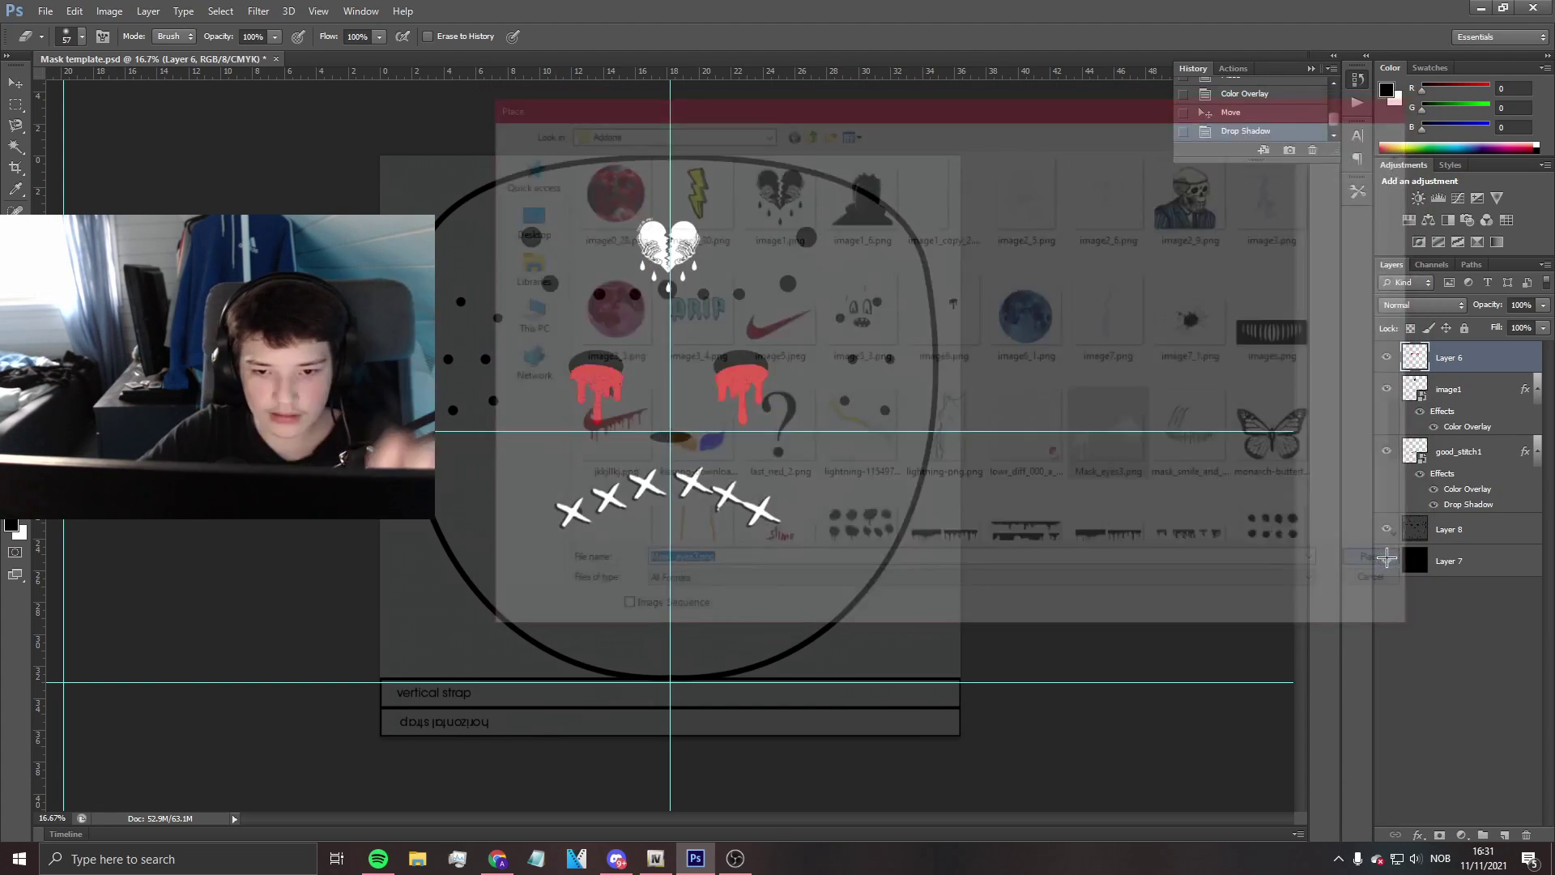
{"action": "left_click_drag", "start_coordinate": [741, 504], "coordinate": [757, 388]}
{"action": "key", "text": "Return"}
{"action": "key", "text": "e"}
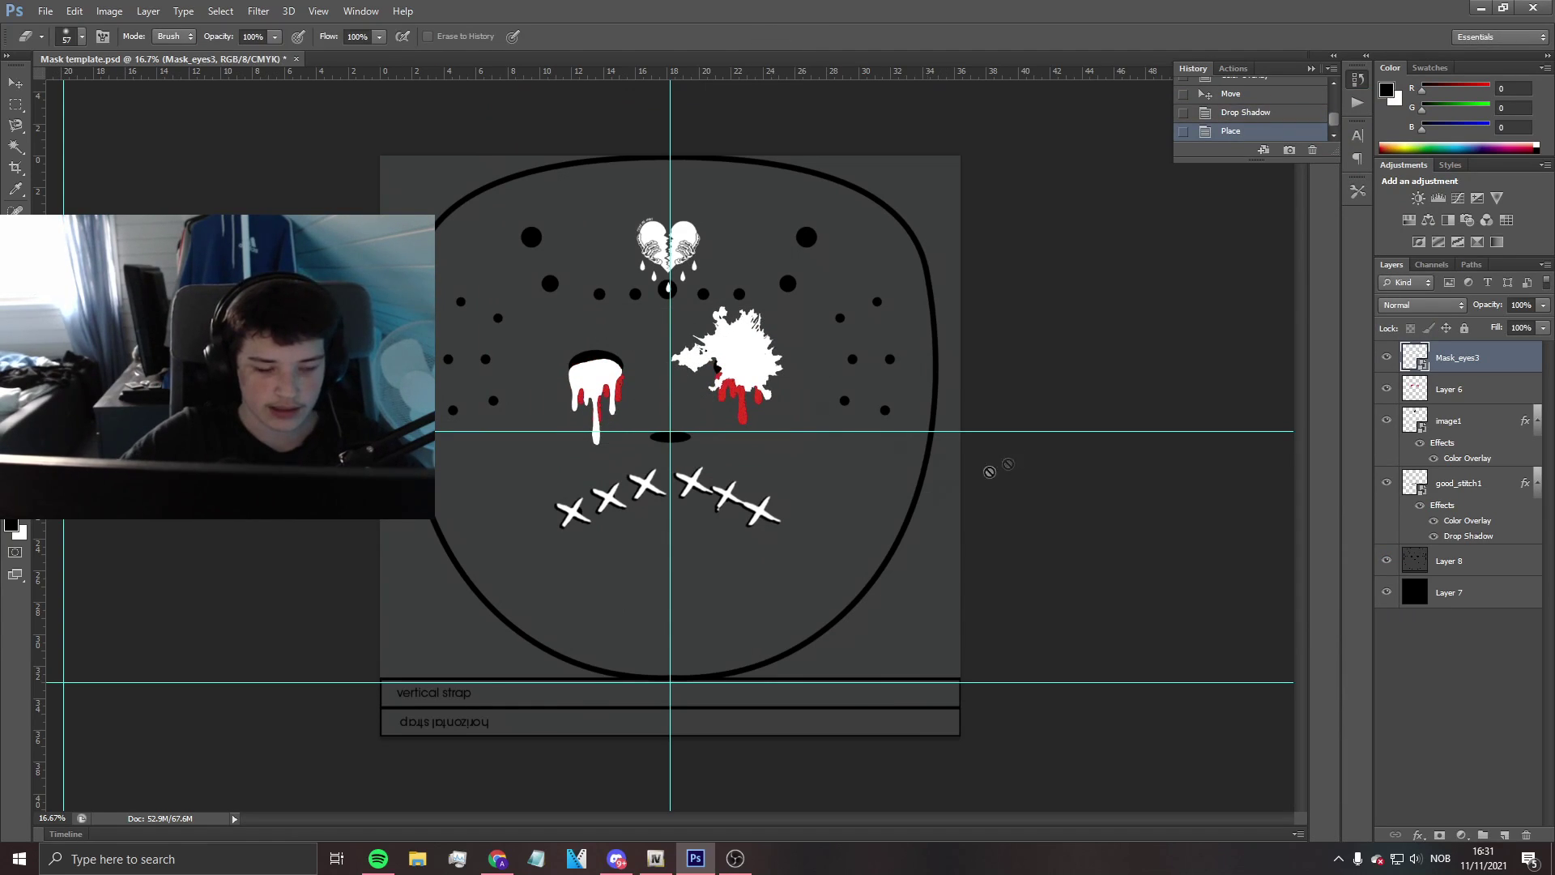
Nudge the drip eyes onto the sockets, delete red-eyes Layer 6, and select Layer 8.
{"action": "left_click", "coordinate": [13, 82]}
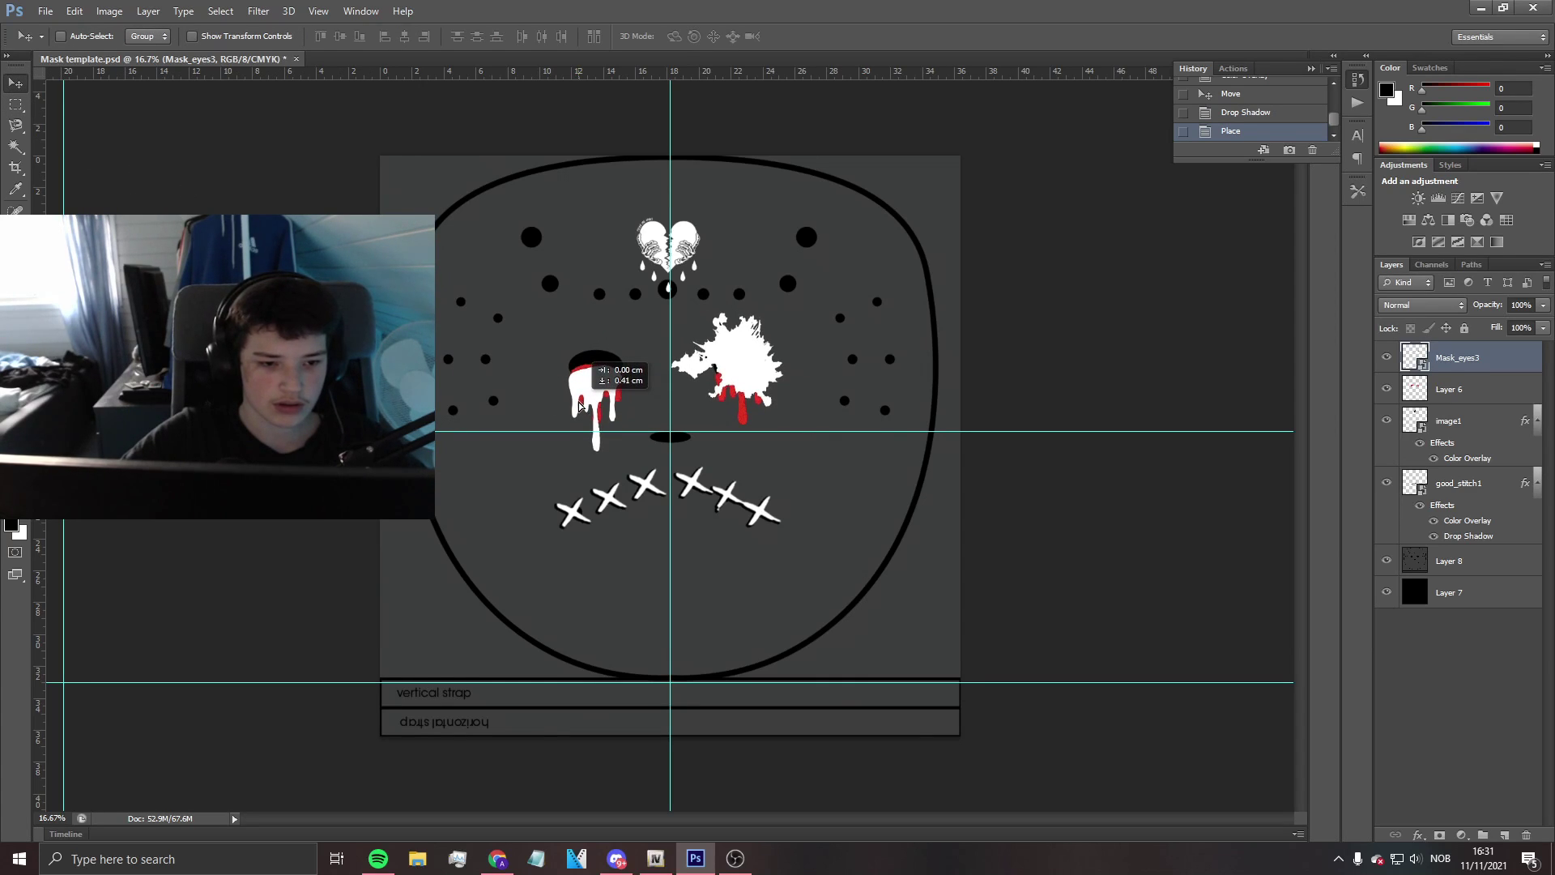
{"action": "mouse_move", "coordinate": [579, 403]}
{"action": "left_mouse_down"}
{"action": "mouse_move", "coordinate": [600, 419]}
{"action": "mouse_move", "coordinate": [592, 406]}
{"action": "left_mouse_up"}
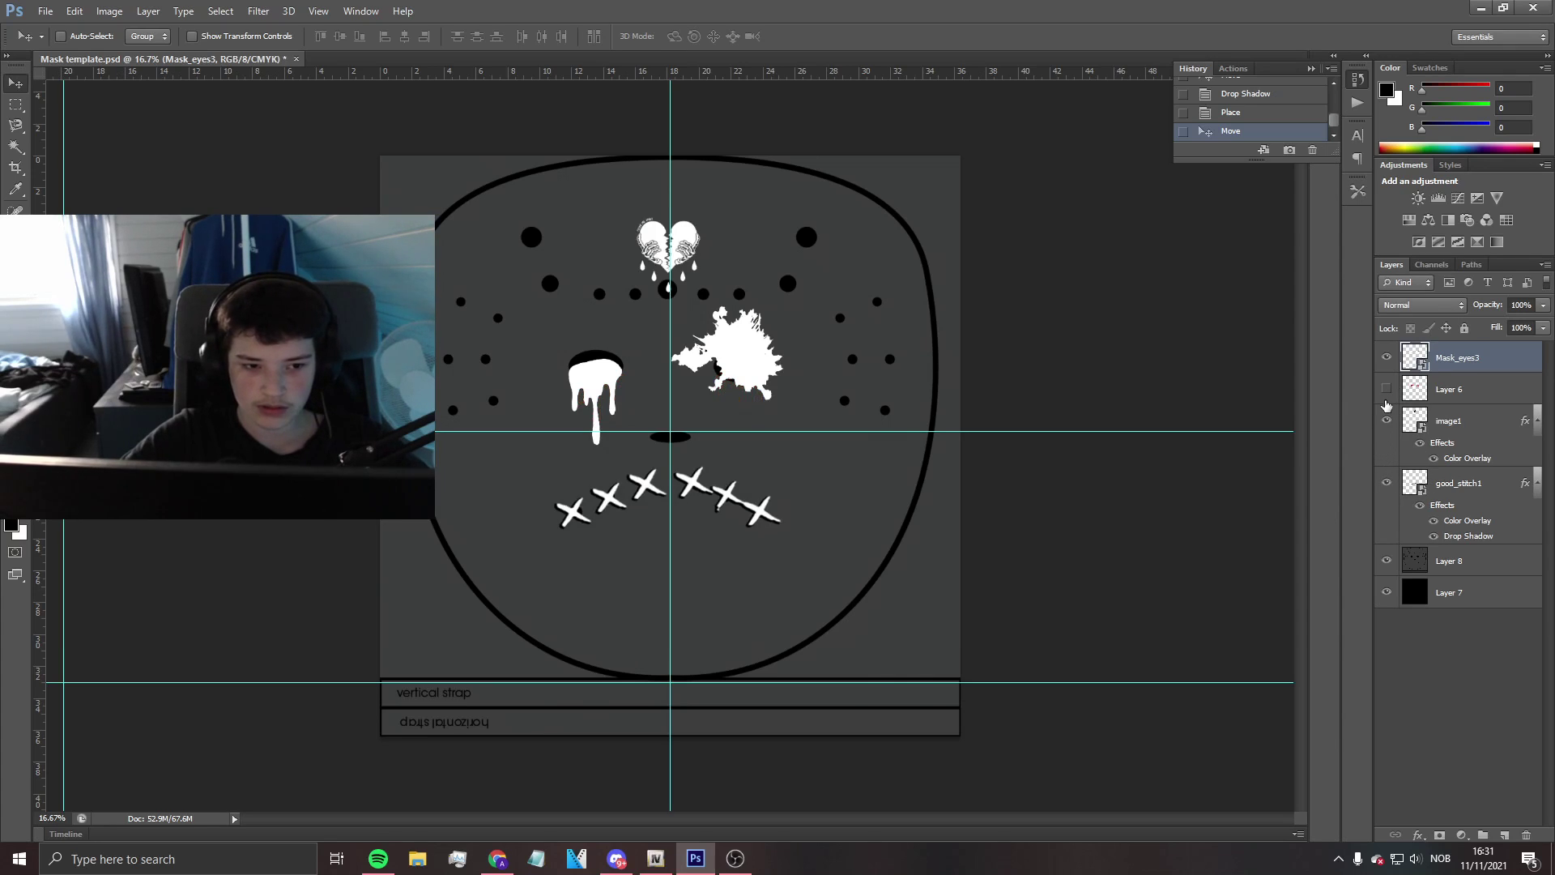
{"action": "left_click", "coordinate": [1505, 394]}
{"action": "key", "text": "Delete"}
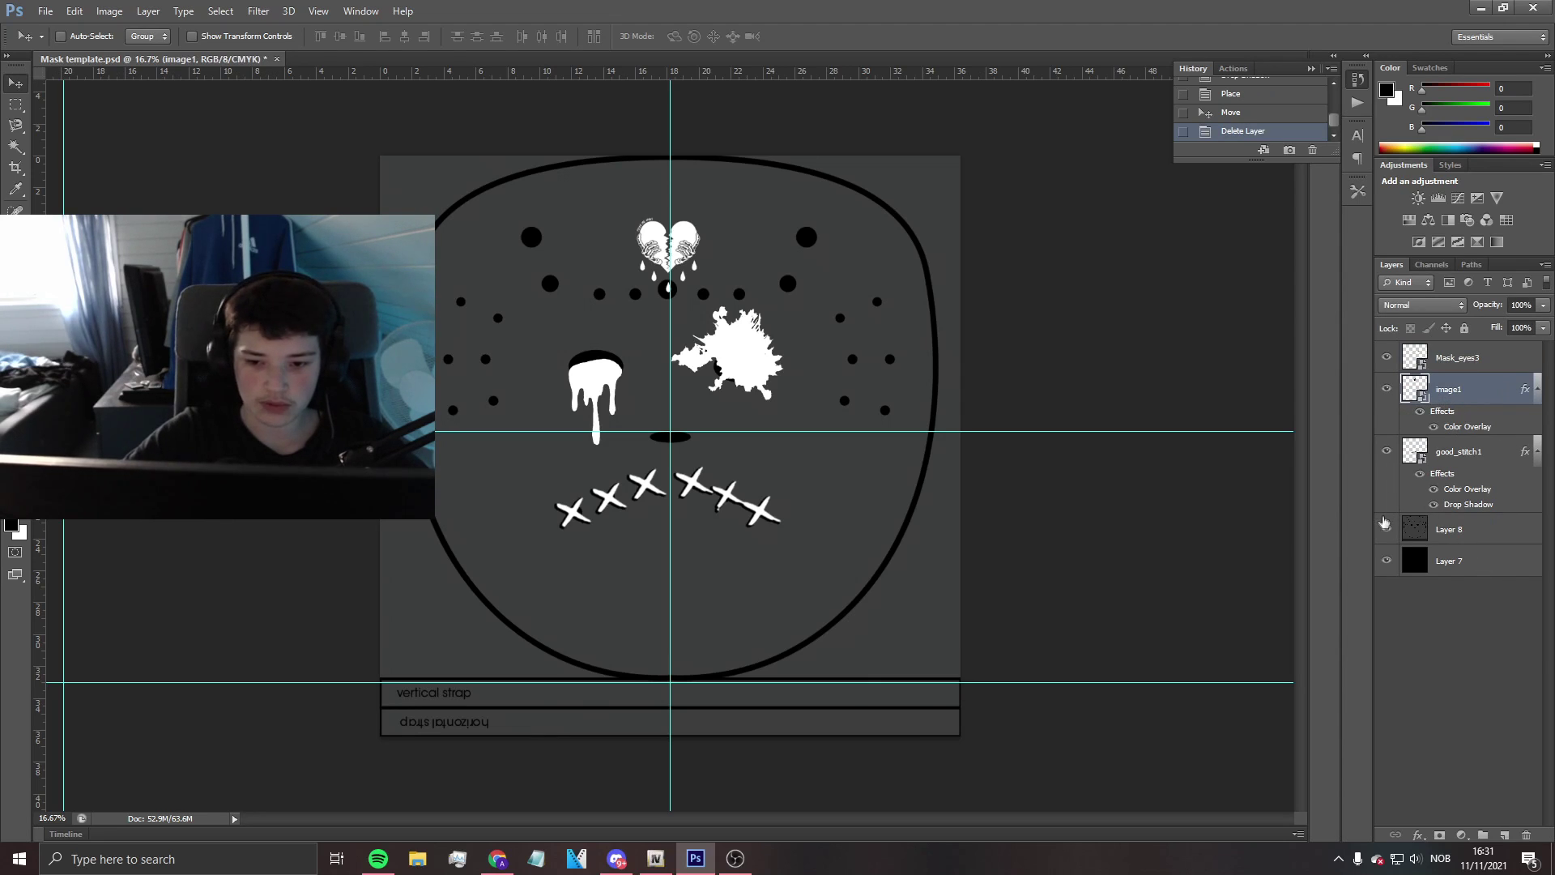
{"action": "left_click", "coordinate": [1386, 527]}
{"action": "left_click", "coordinate": [1386, 527]}
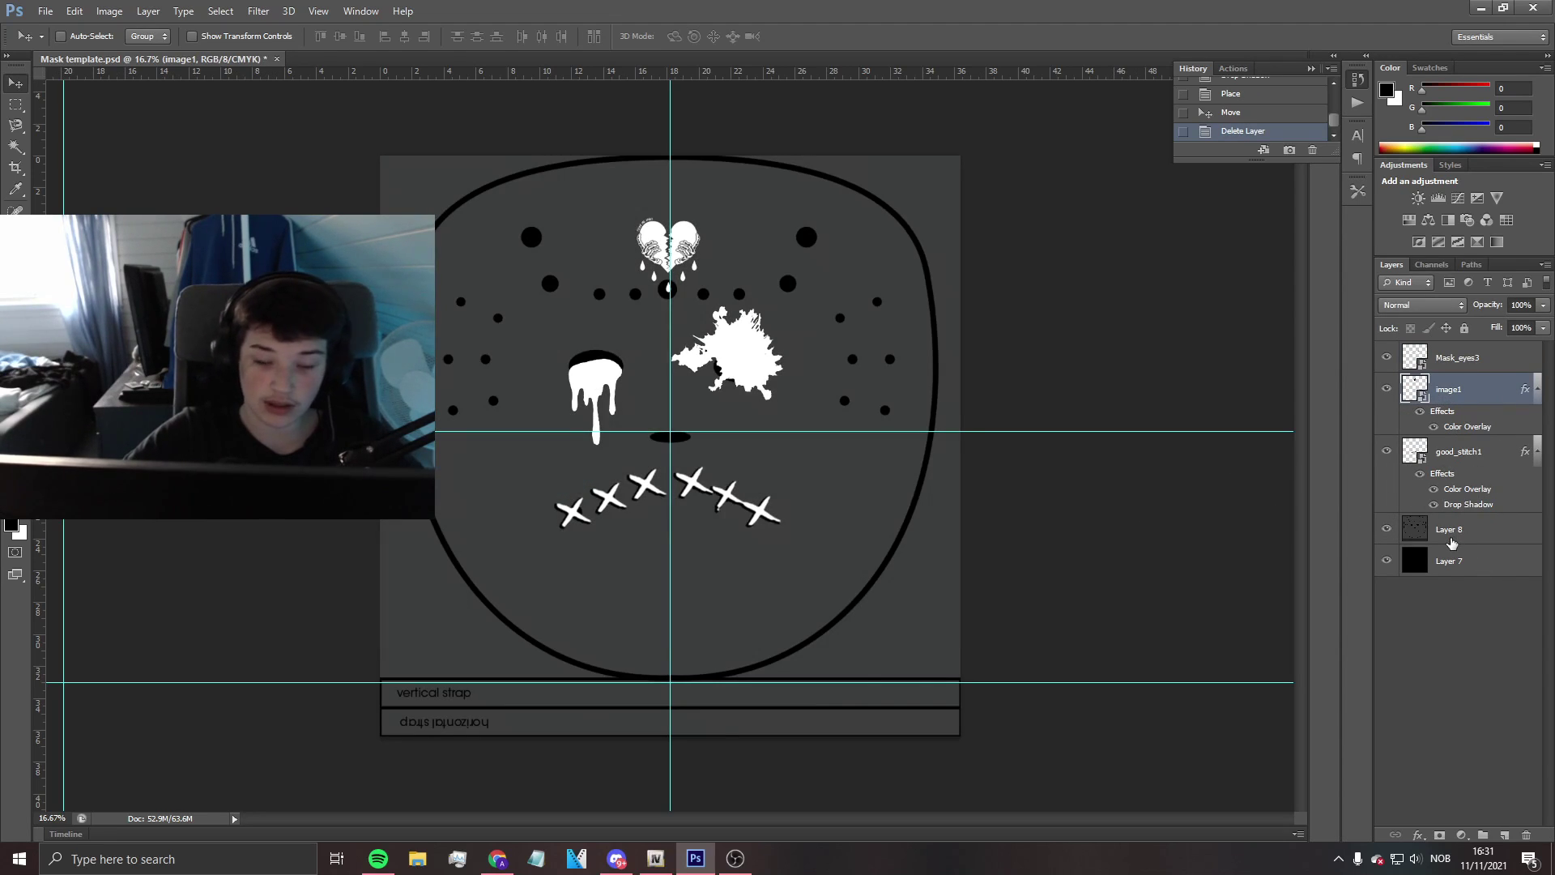
{"action": "left_click", "coordinate": [1452, 536]}
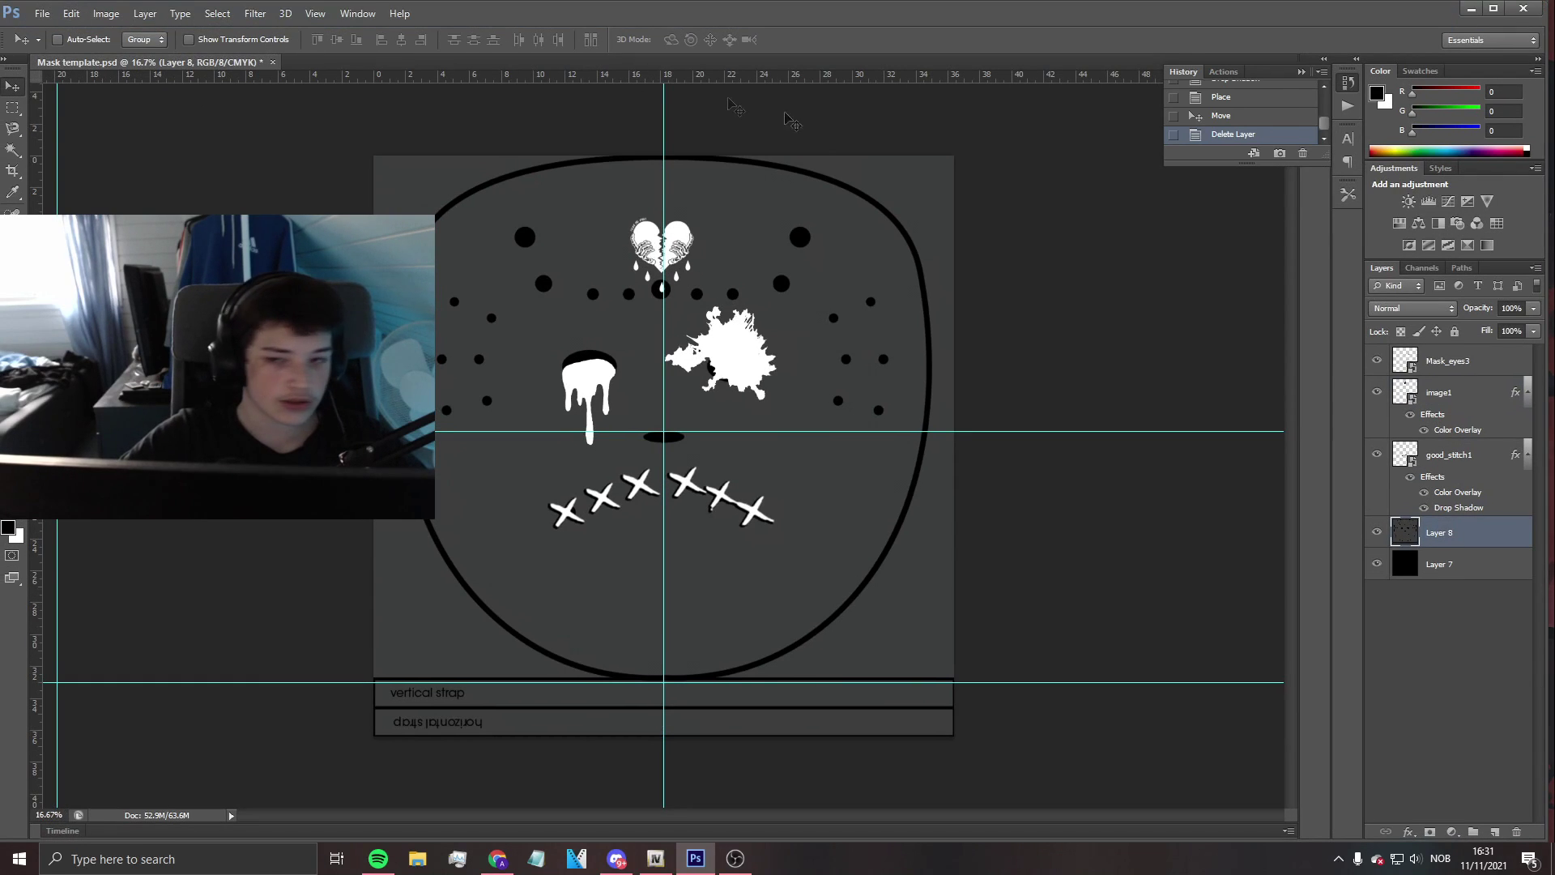
Maximize the Photoshop window, start File > Place, then cancel the image chooser.
{"action": "left_click", "coordinate": [1497, 8]}
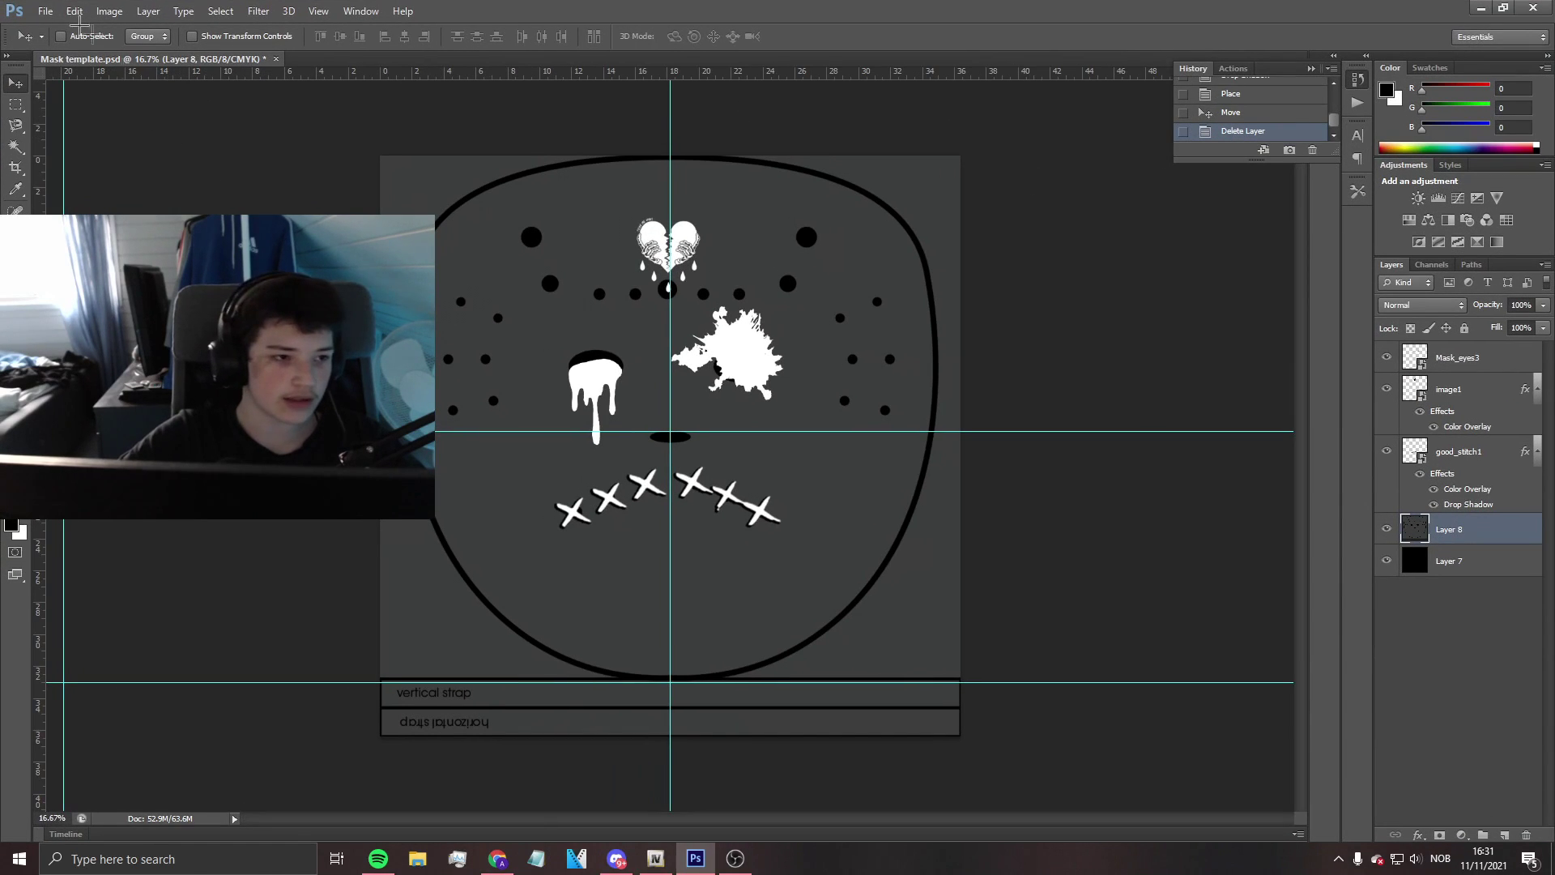
{"action": "left_click", "coordinate": [45, 10]}
{"action": "left_click", "coordinate": [65, 273]}
{"action": "scroll", "coordinate": [761, 413], "scroll_direction": "down", "scroll_amount": 15}
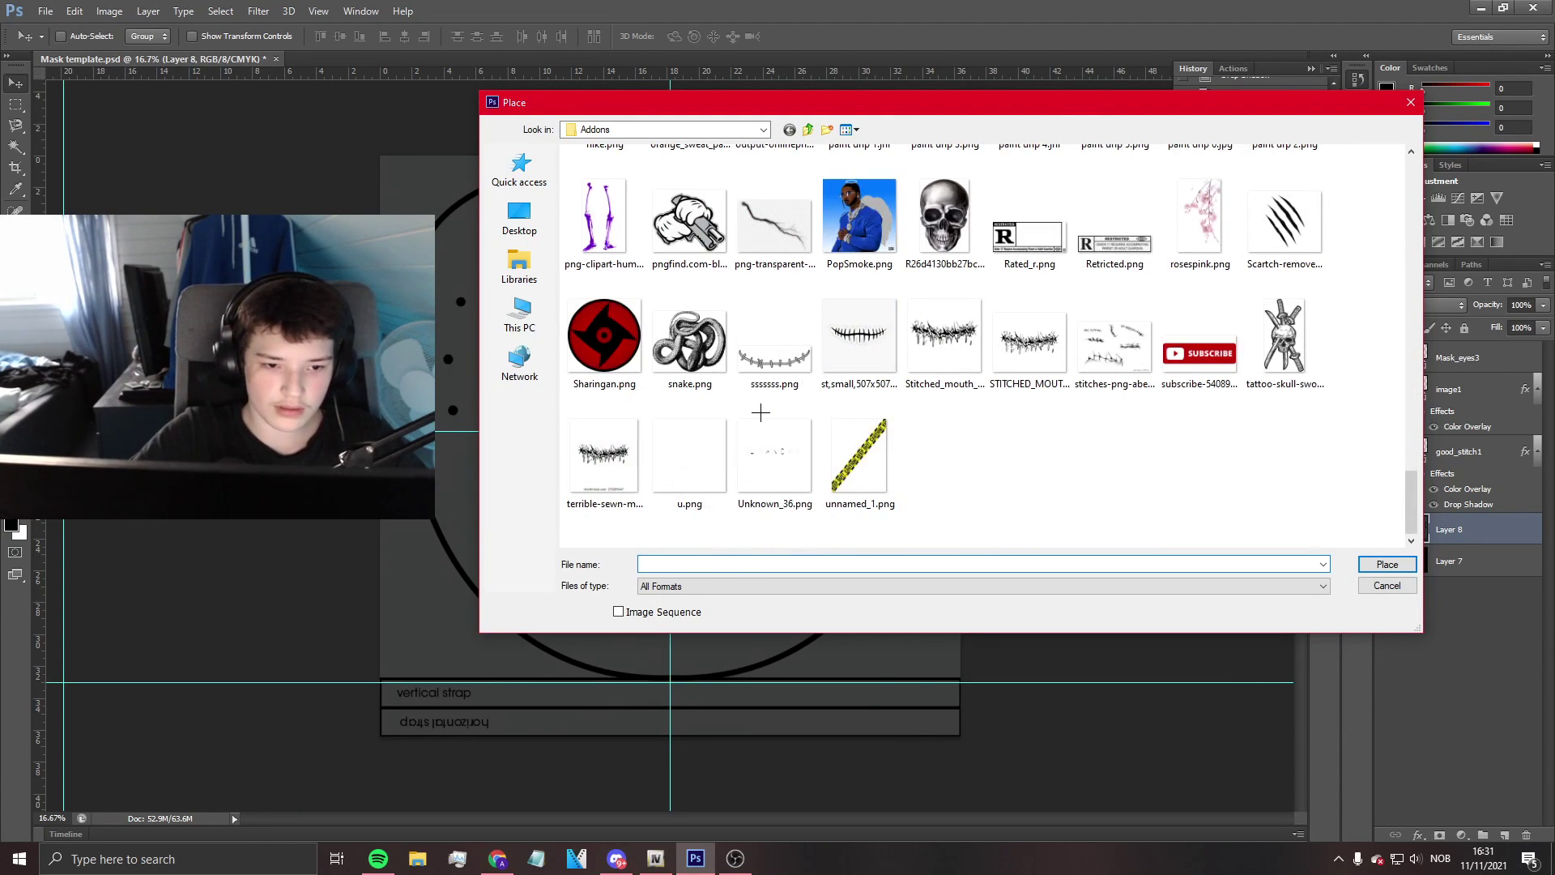
{"action": "key", "text": "Escape"}
Reopen File > Place and browse to Y: Ultimate Designer Pack > PNGS > Texture.
{"action": "left_click", "coordinate": [44, 10]}
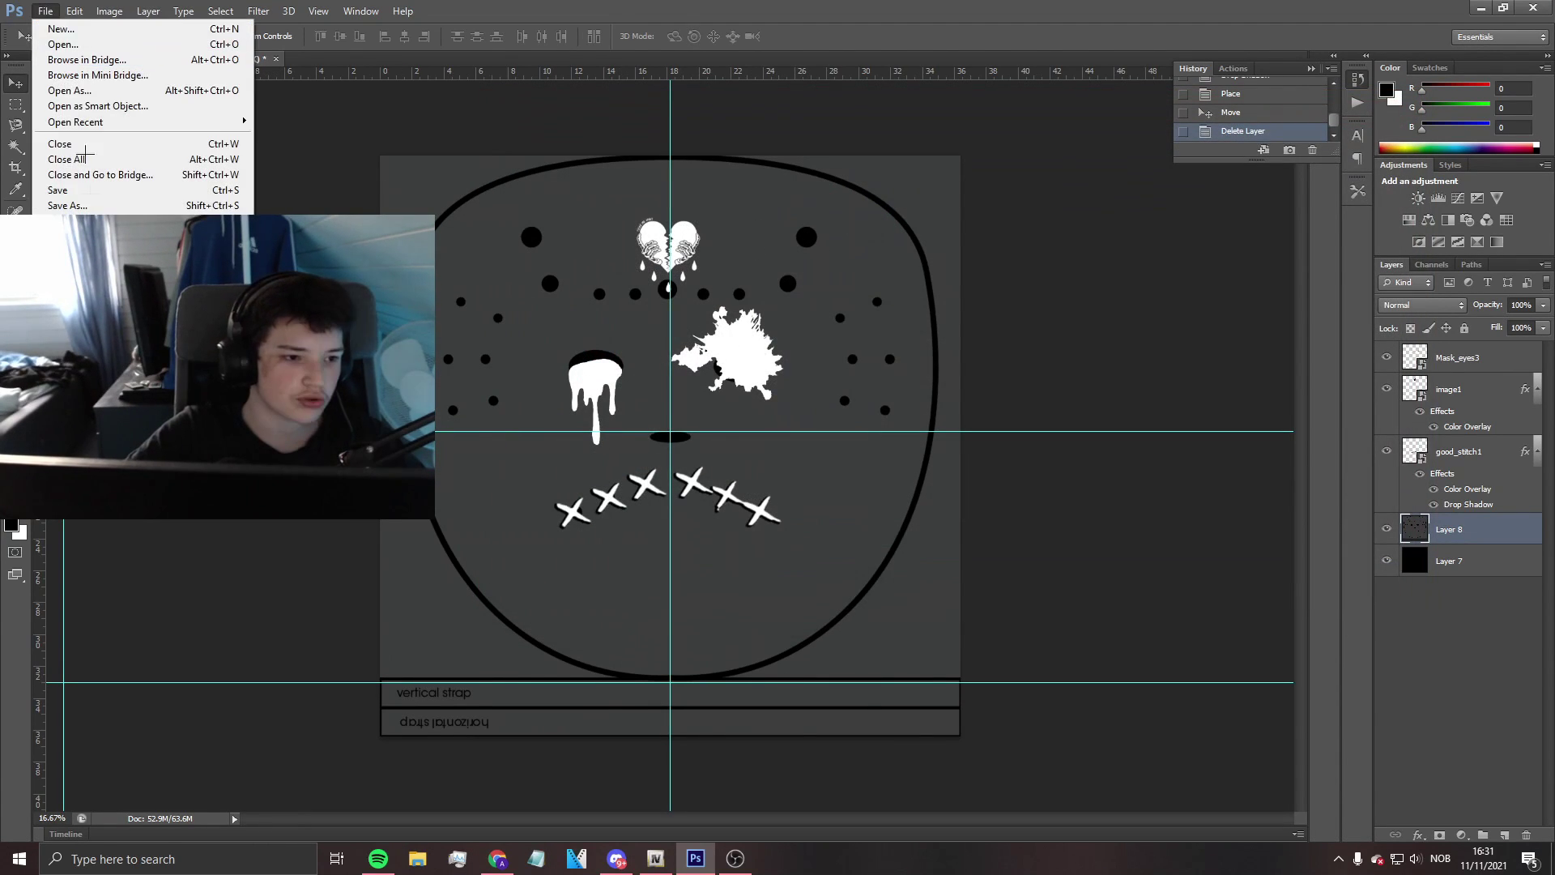
{"action": "left_click", "coordinate": [64, 273]}
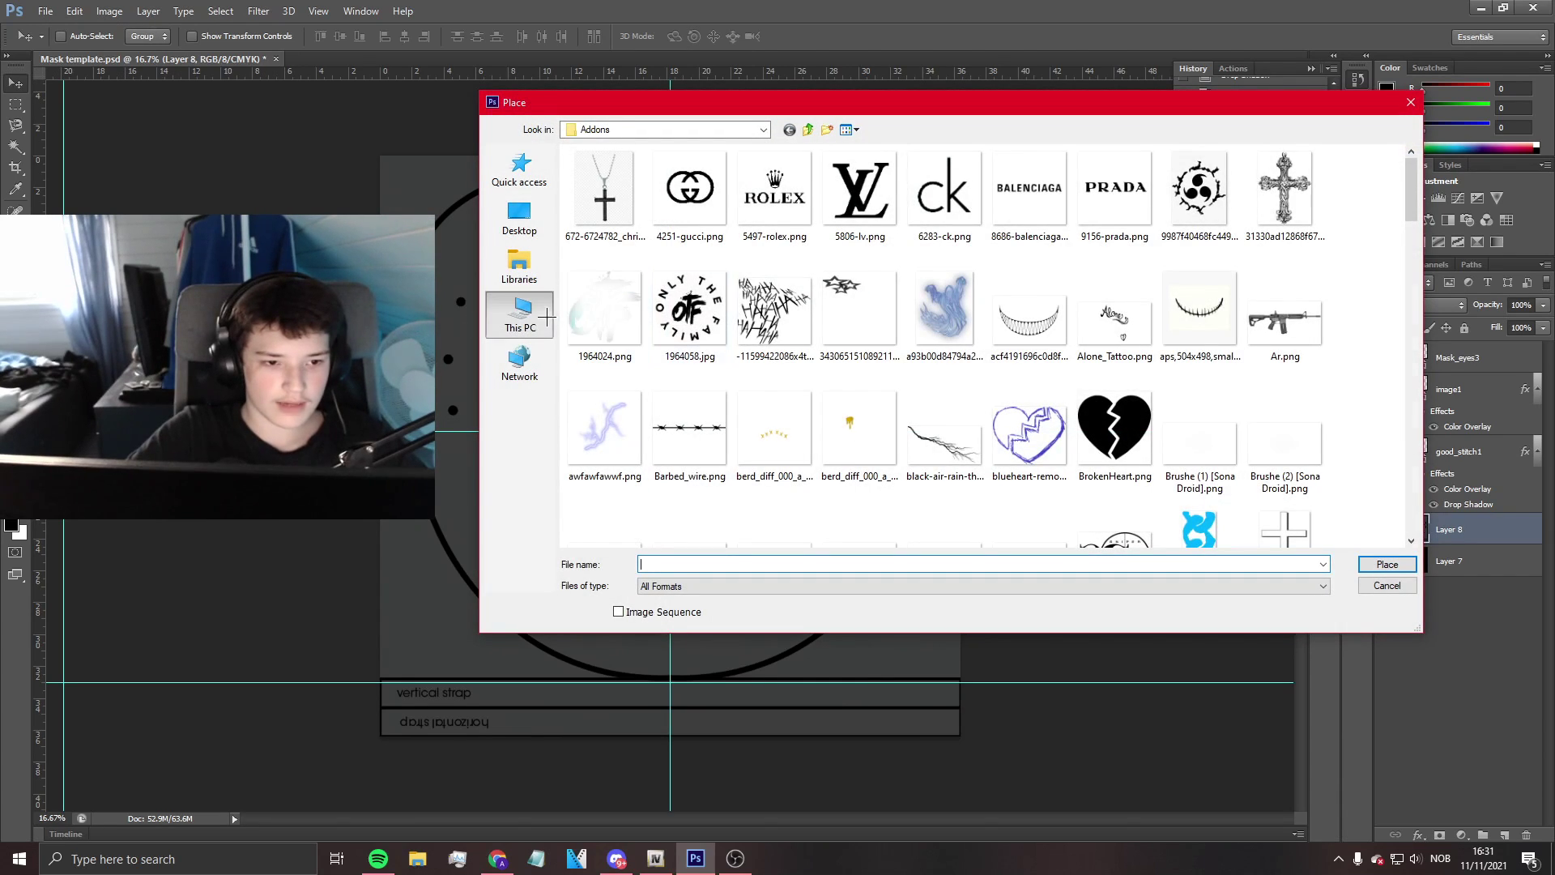
{"action": "left_click", "coordinate": [519, 312]}
{"action": "double_click", "coordinate": [858, 289]}
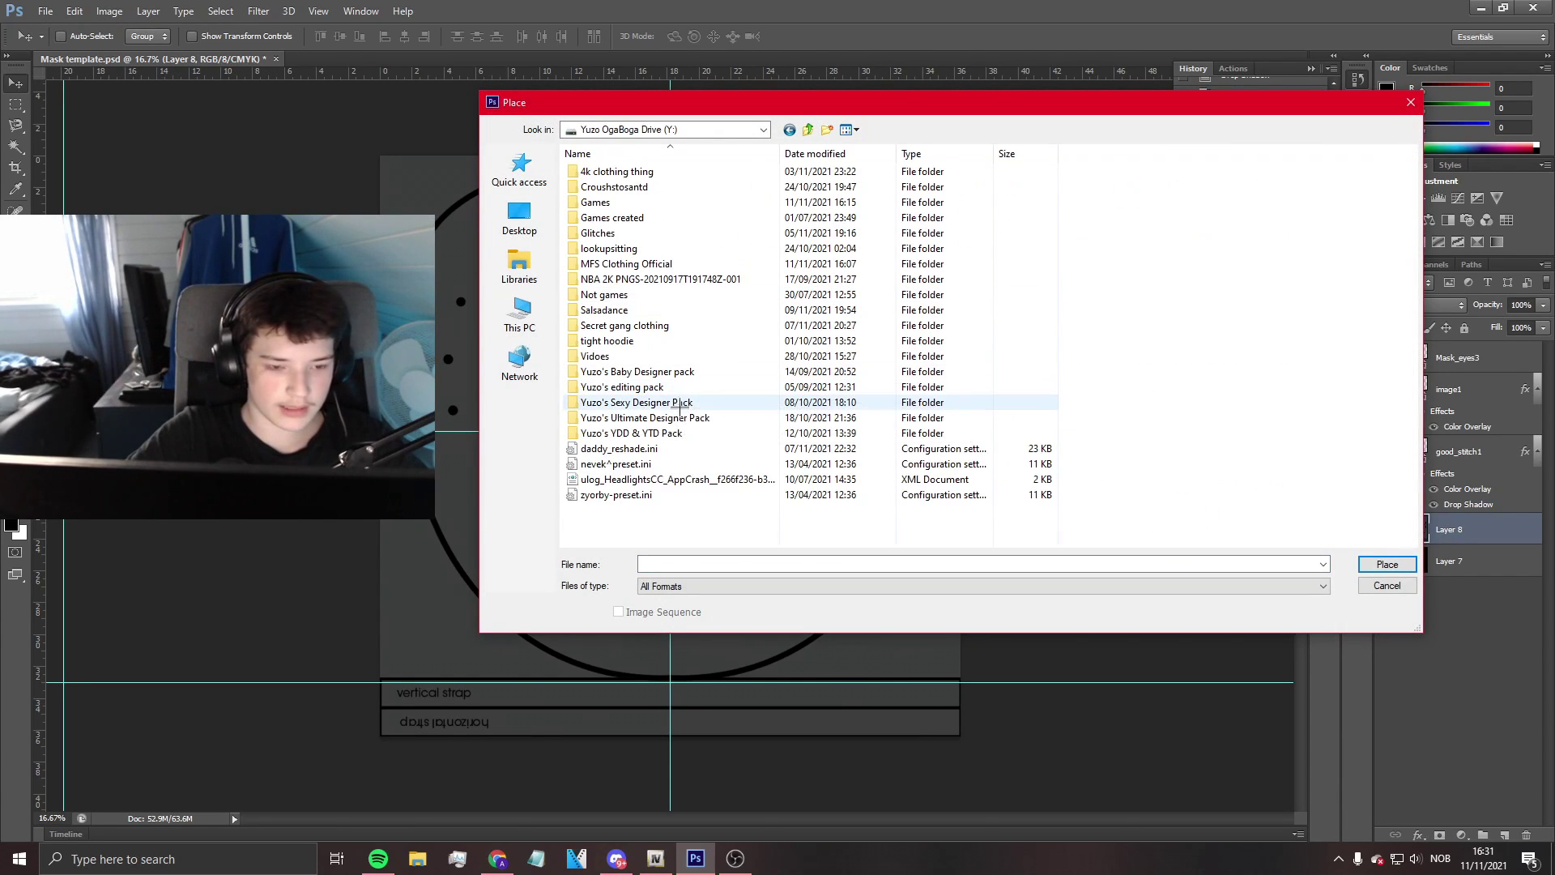
{"action": "double_click", "coordinate": [672, 399]}
{"action": "double_click", "coordinate": [628, 171]}
{"action": "left_click", "coordinate": [600, 130]}
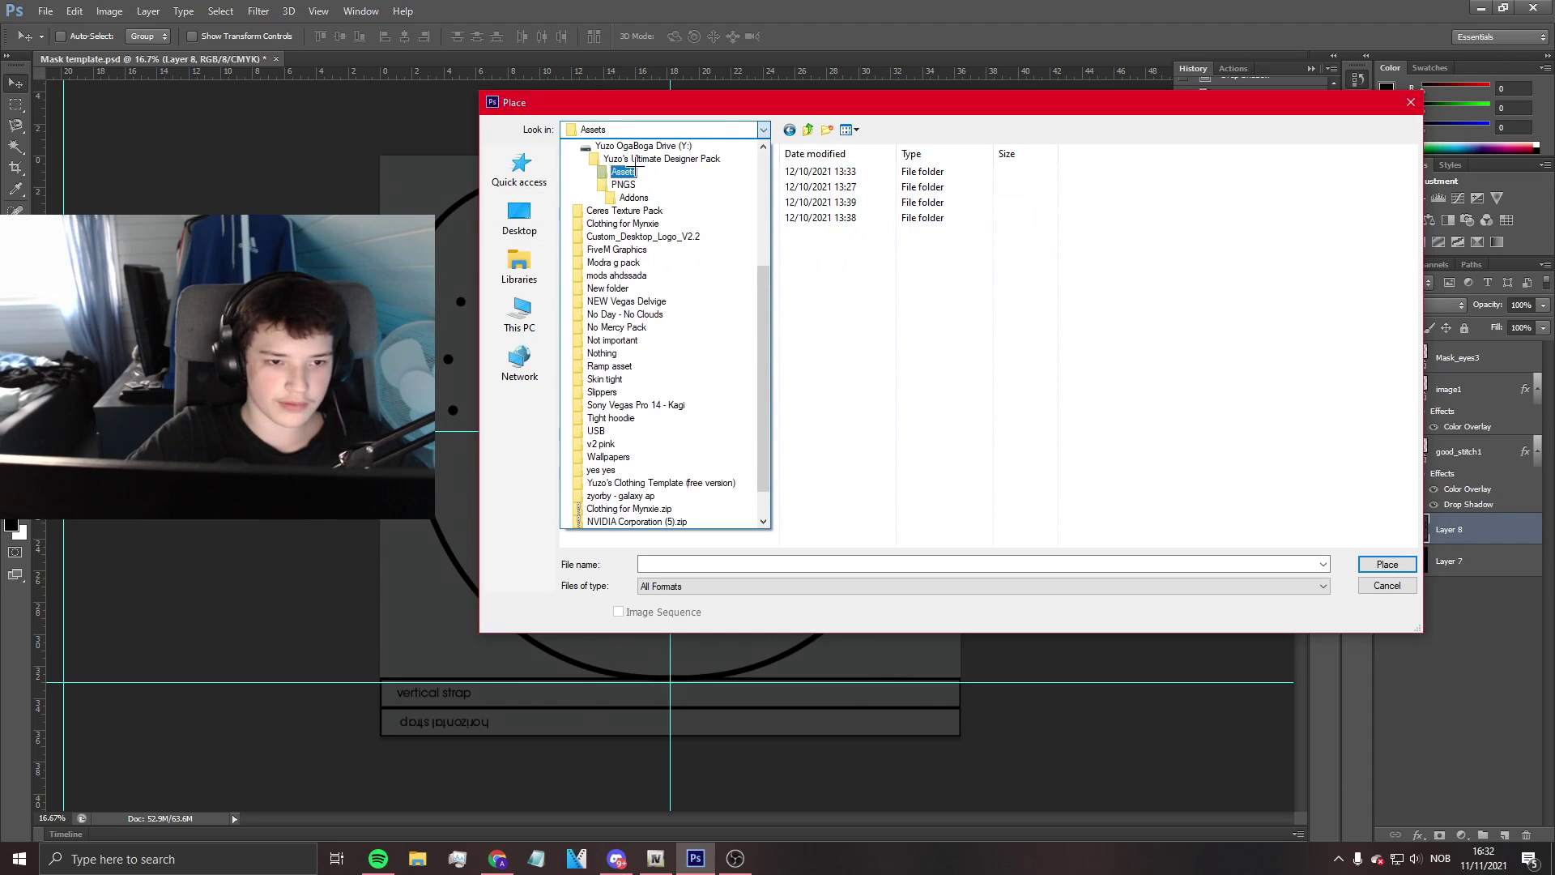
{"action": "left_click", "coordinate": [628, 162]}
{"action": "double_click", "coordinate": [614, 217]}
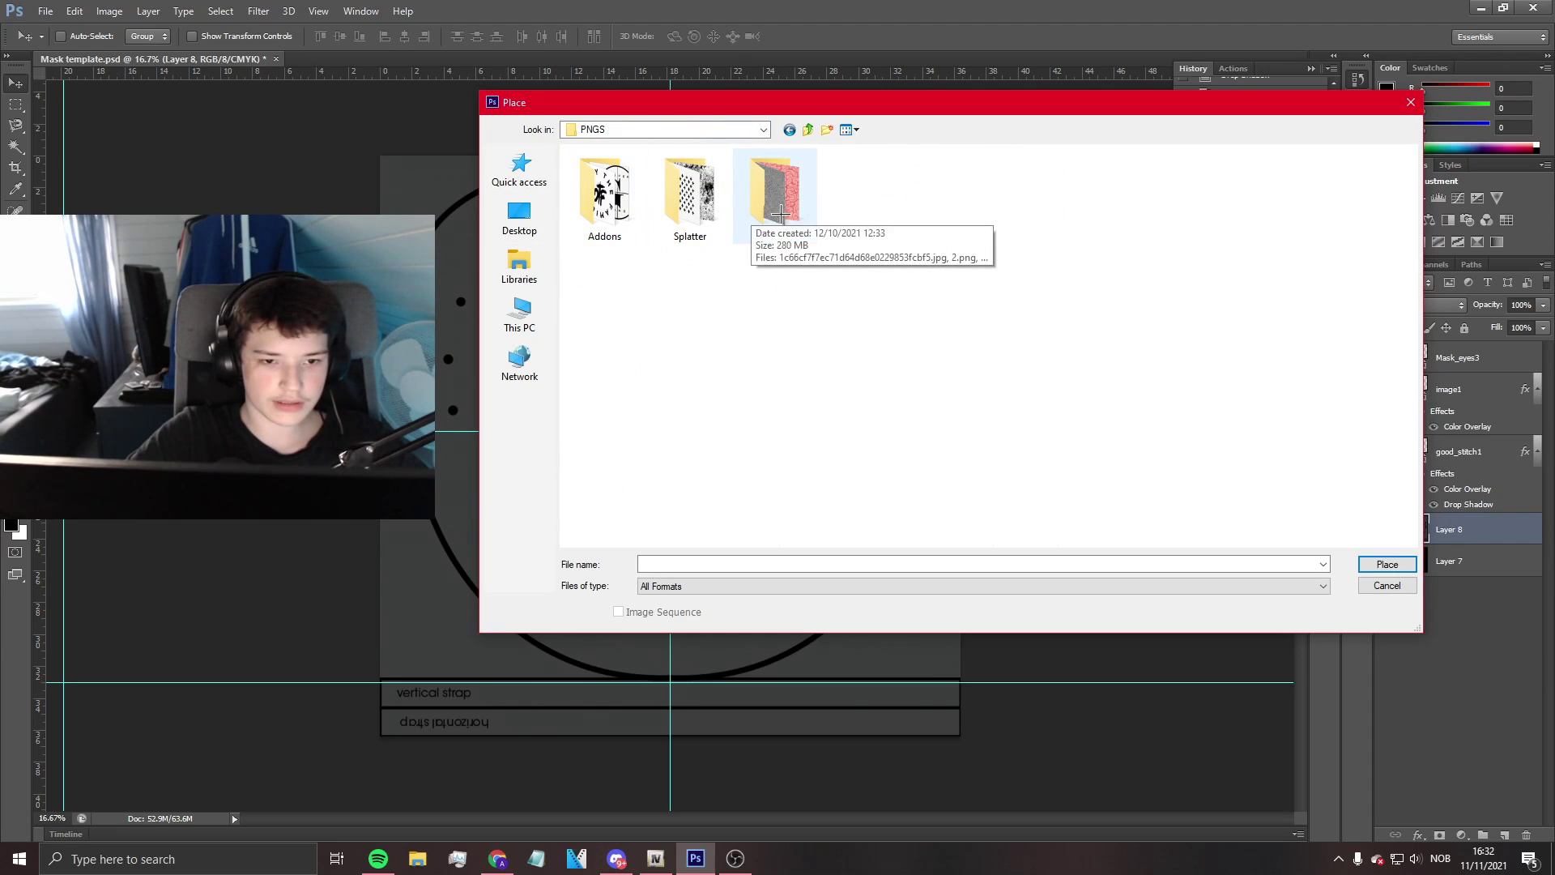
{"action": "double_click", "coordinate": [788, 227]}
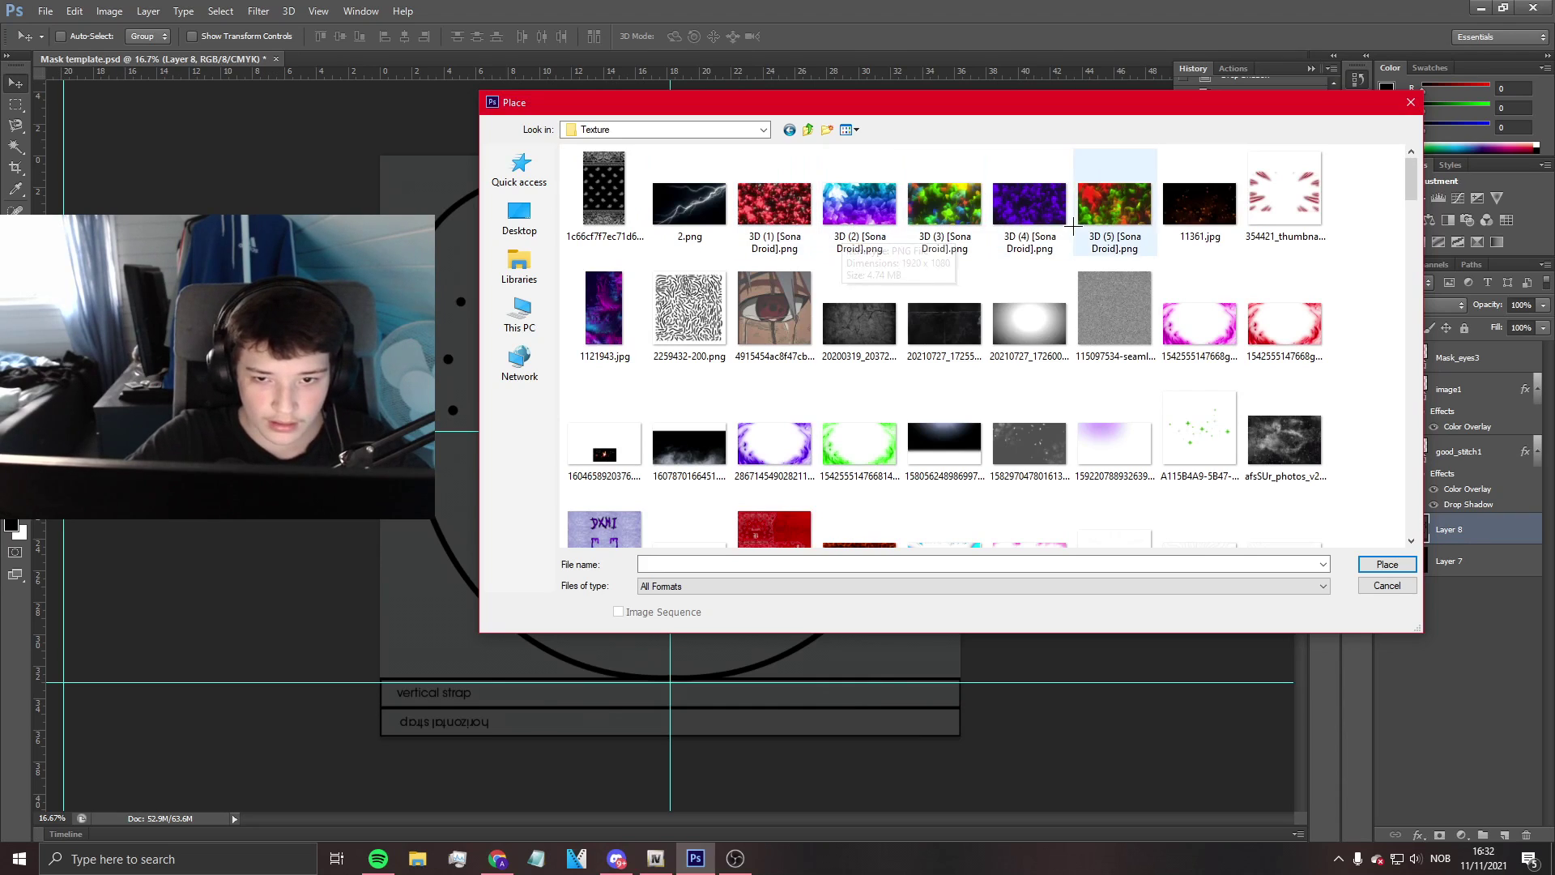
Look through the textures and place wall-murals-black-and-white-seamless-texture-tribal.jpg.
{"action": "scroll", "coordinate": [1199, 223], "scroll_direction": "down", "scroll_amount": 1}
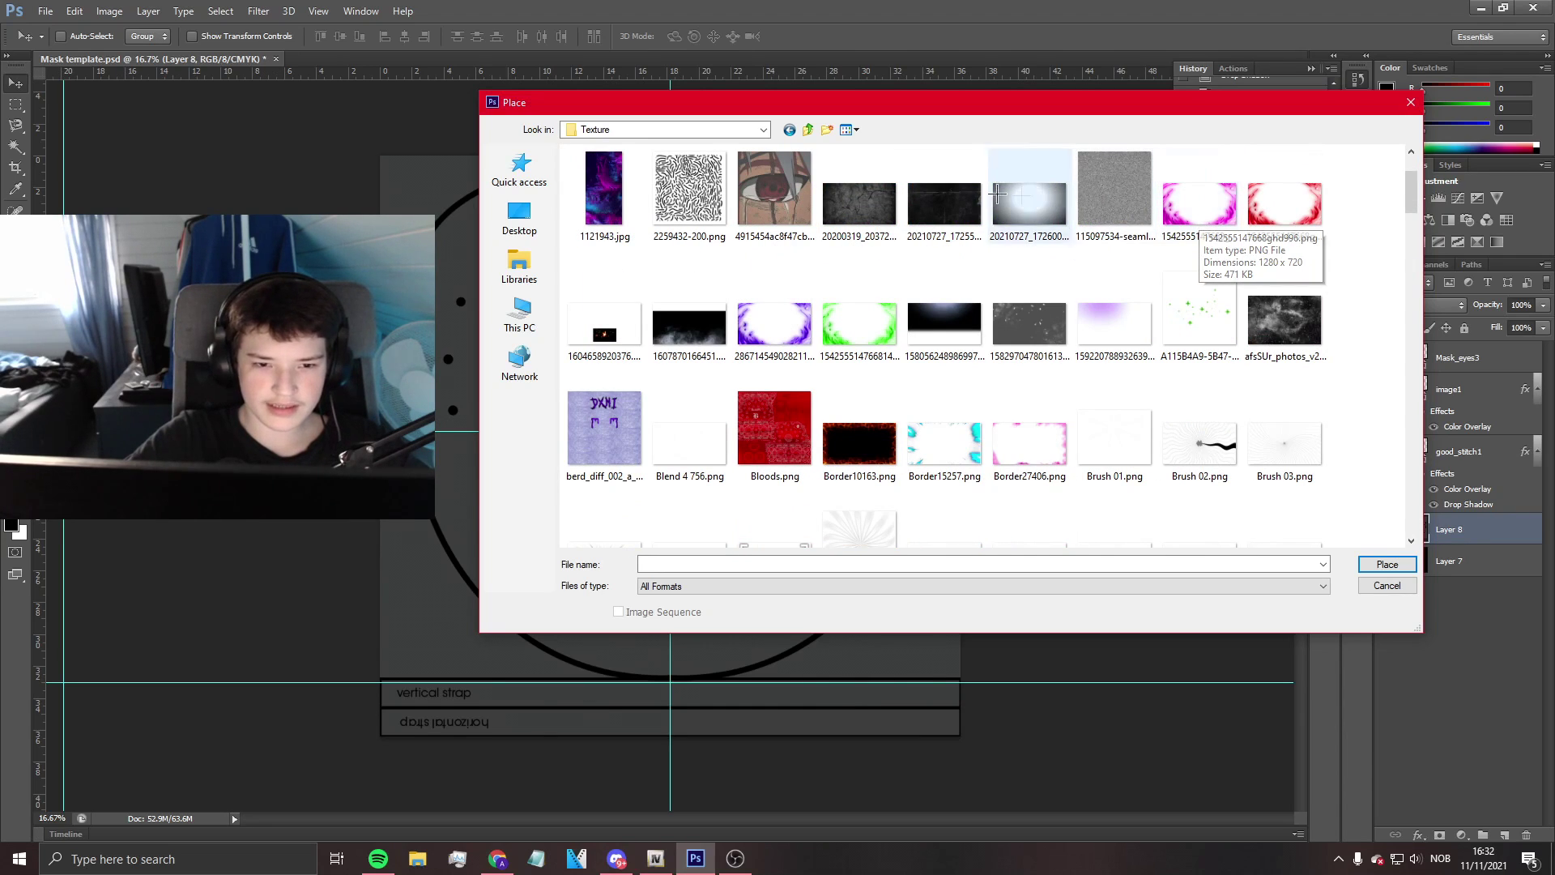
{"action": "scroll", "coordinate": [934, 241], "scroll_direction": "down", "scroll_amount": 6}
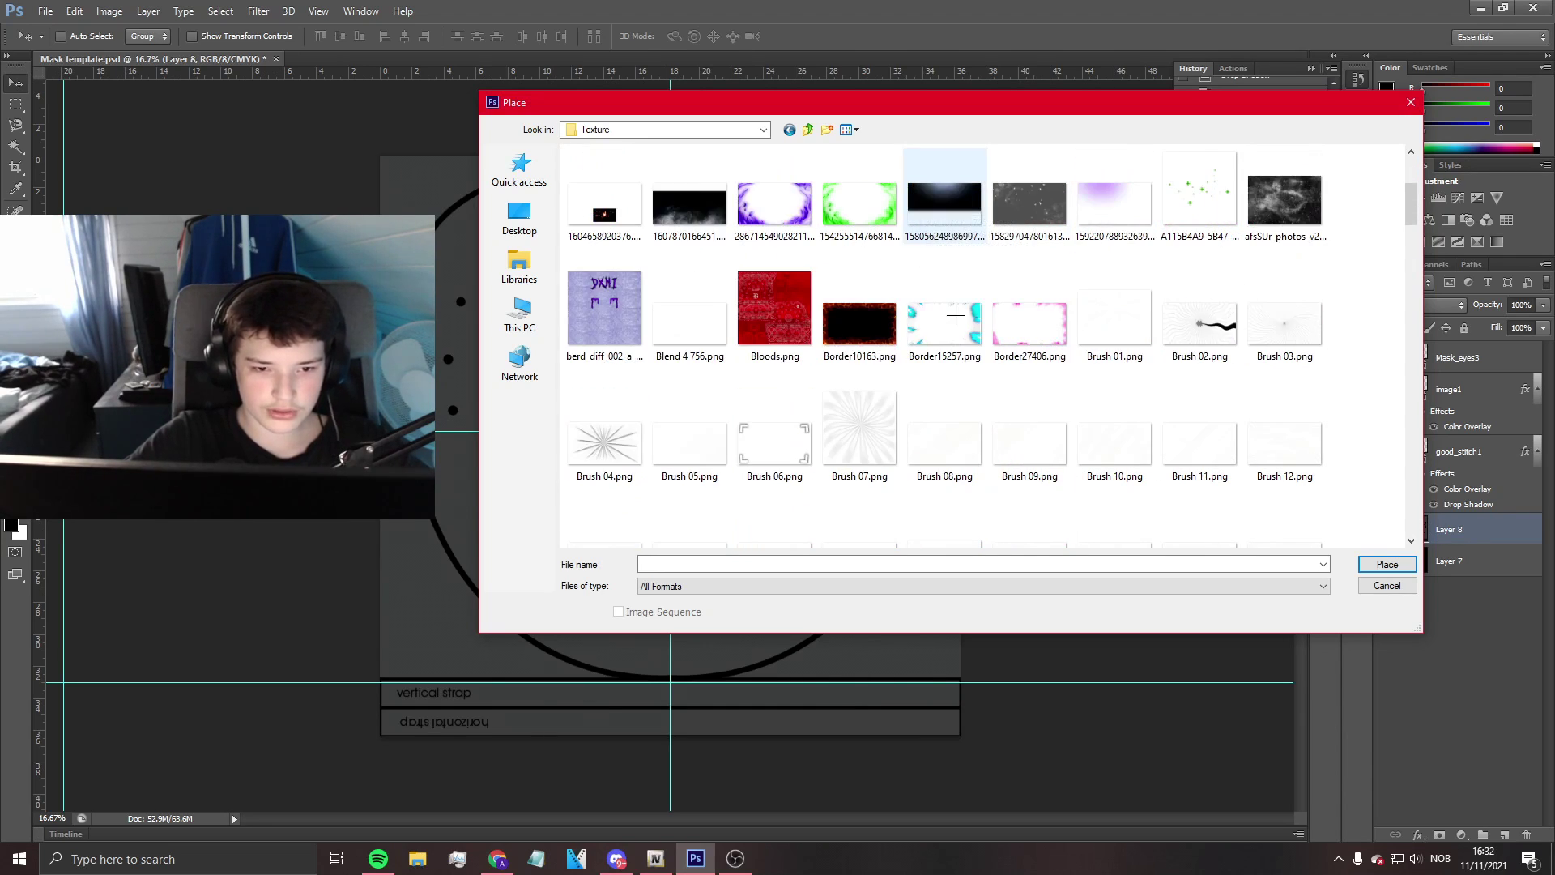
{"action": "scroll", "coordinate": [956, 316], "scroll_direction": "down", "scroll_amount": 3}
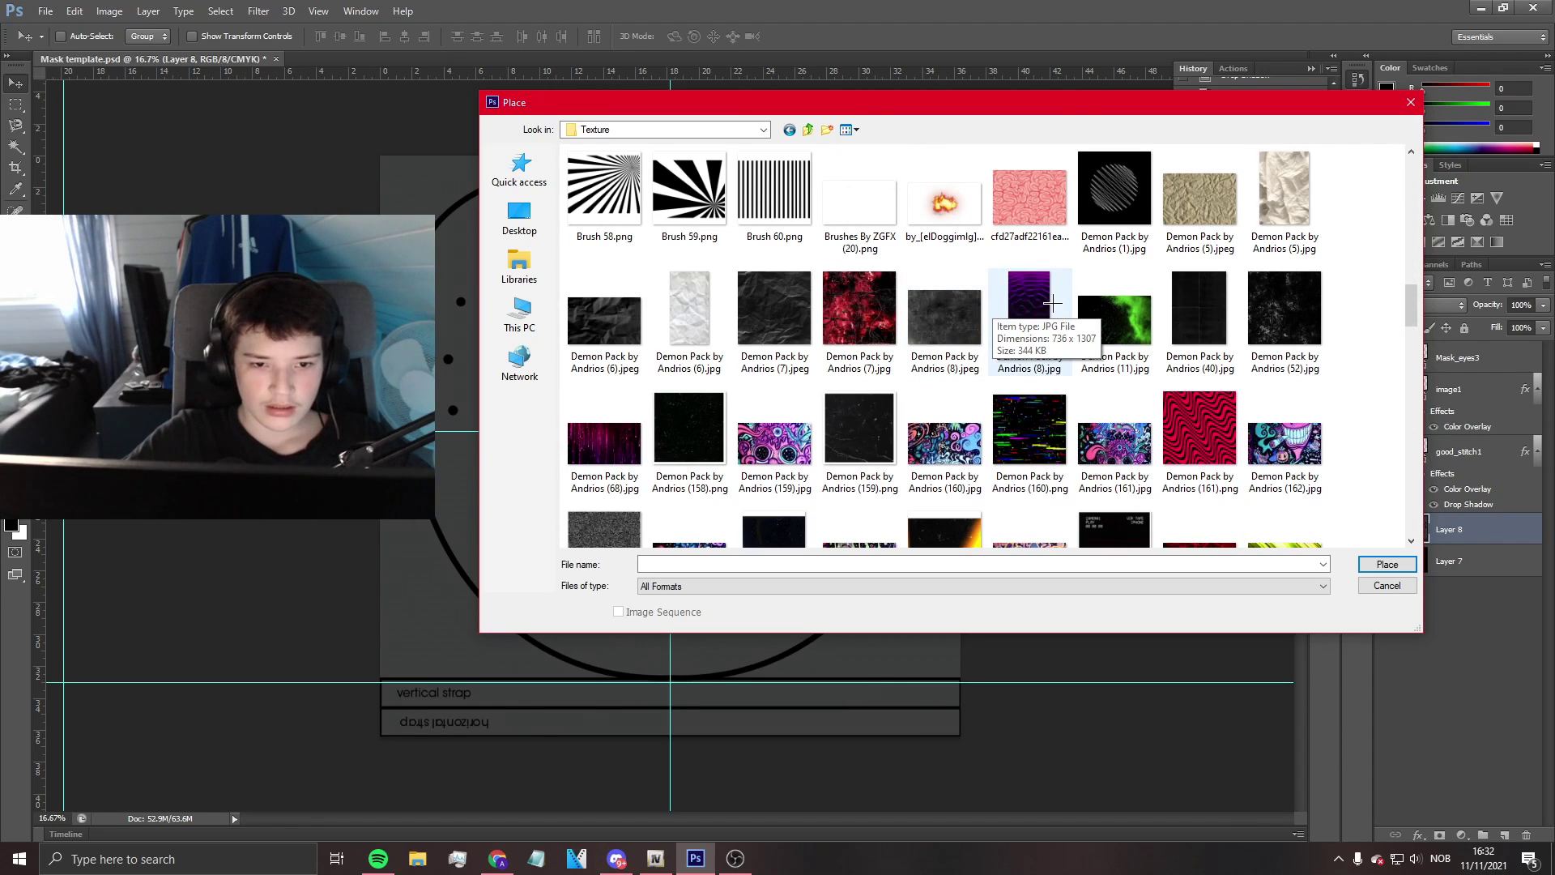
{"action": "scroll", "coordinate": [907, 271], "scroll_direction": "down", "scroll_amount": 3}
{"action": "scroll", "coordinate": [834, 249], "scroll_direction": "up", "scroll_amount": 5}
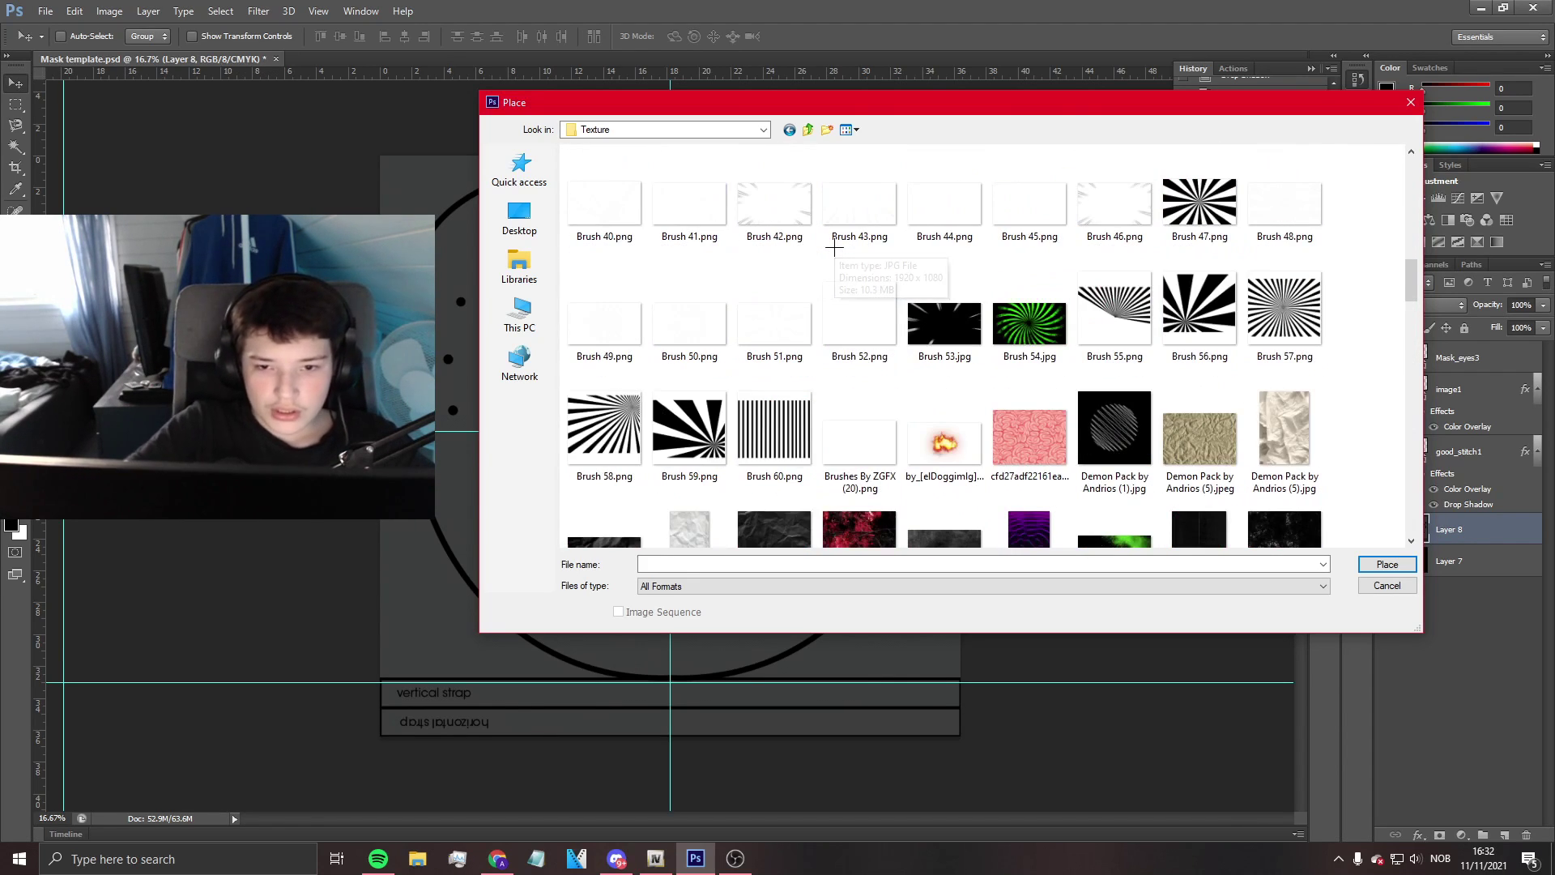
{"action": "scroll", "coordinate": [835, 248], "scroll_direction": "down", "scroll_amount": 8}
{"action": "scroll", "coordinate": [835, 249], "scroll_direction": "up", "scroll_amount": 1}
{"action": "scroll", "coordinate": [834, 249], "scroll_direction": "down", "scroll_amount": 4}
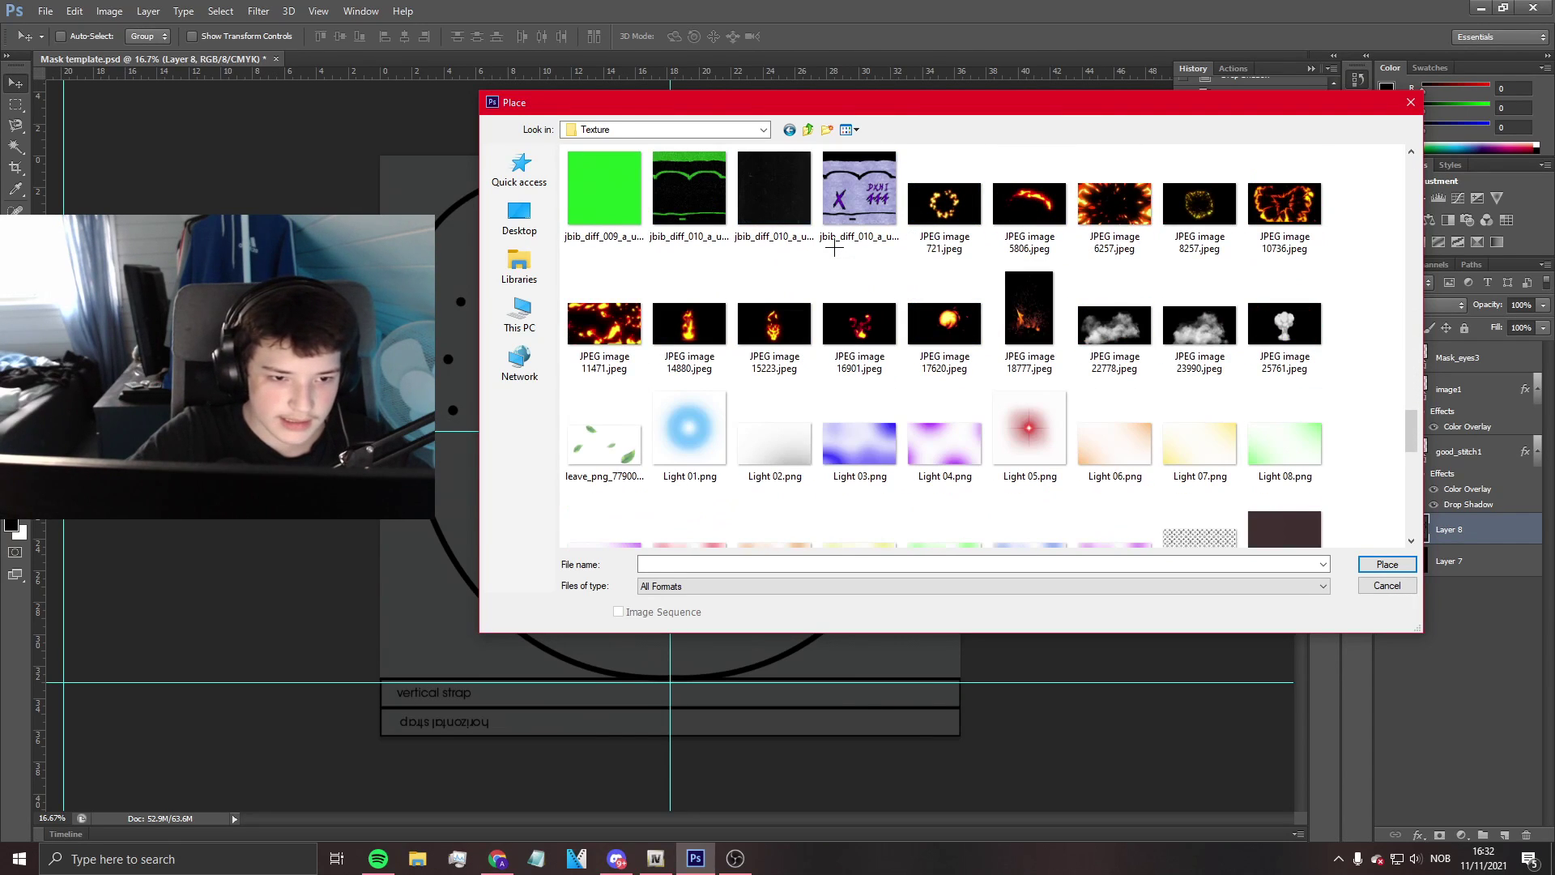
{"action": "scroll", "coordinate": [834, 249], "scroll_direction": "down", "scroll_amount": 2}
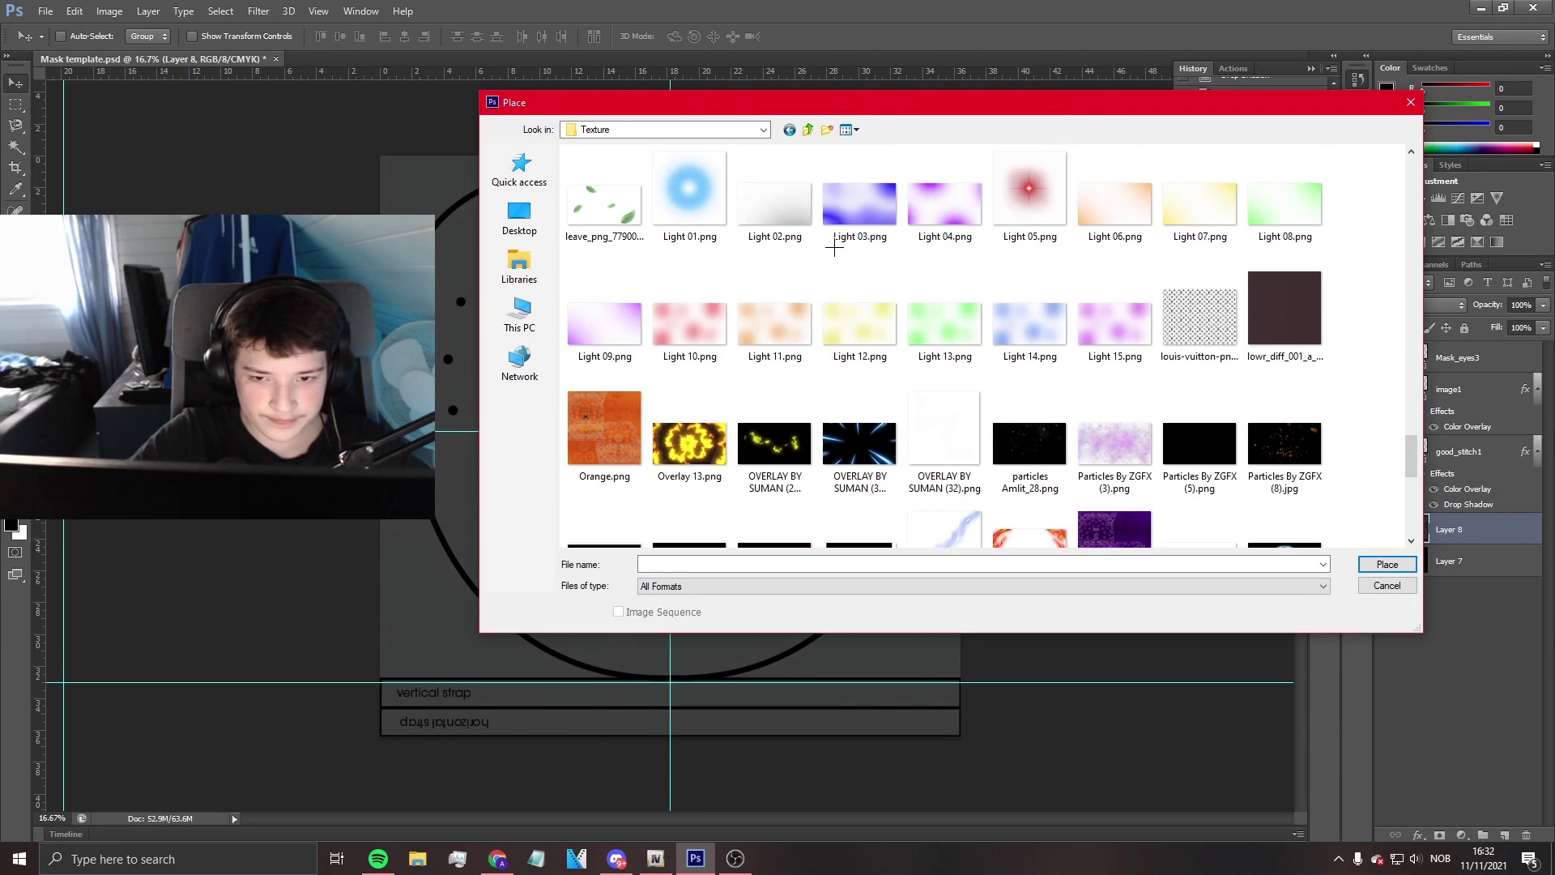
{"action": "left_click", "coordinate": [1183, 342]}
{"action": "scroll", "coordinate": [1183, 341], "scroll_direction": "down", "scroll_amount": 1}
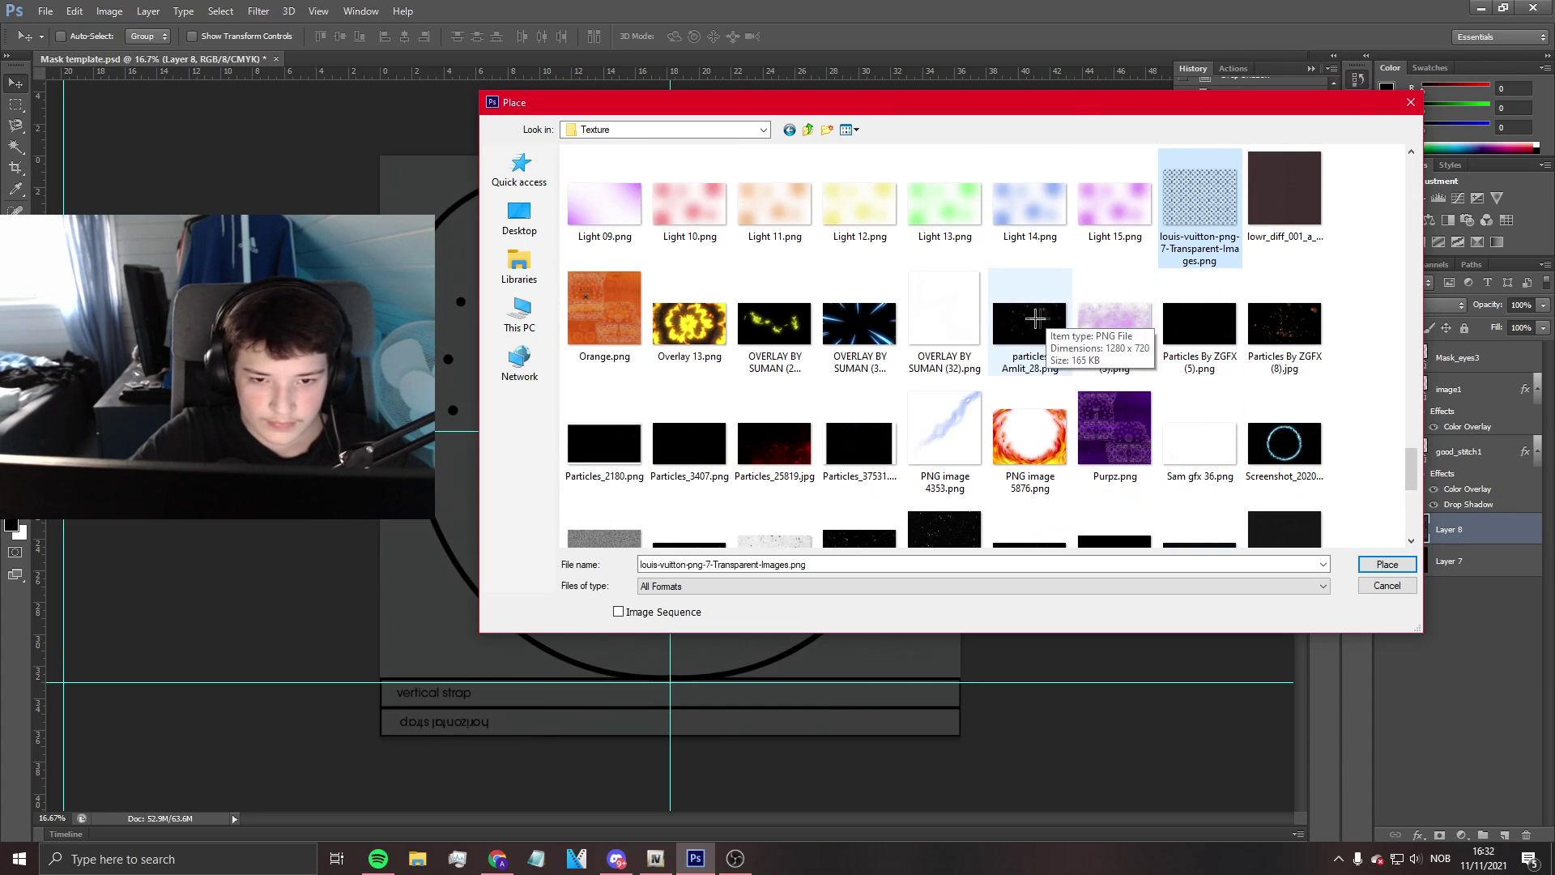
{"action": "scroll", "coordinate": [784, 303], "scroll_direction": "down", "scroll_amount": 1}
{"action": "left_click", "coordinate": [784, 303]}
{"action": "scroll", "coordinate": [784, 303], "scroll_direction": "down", "scroll_amount": 1}
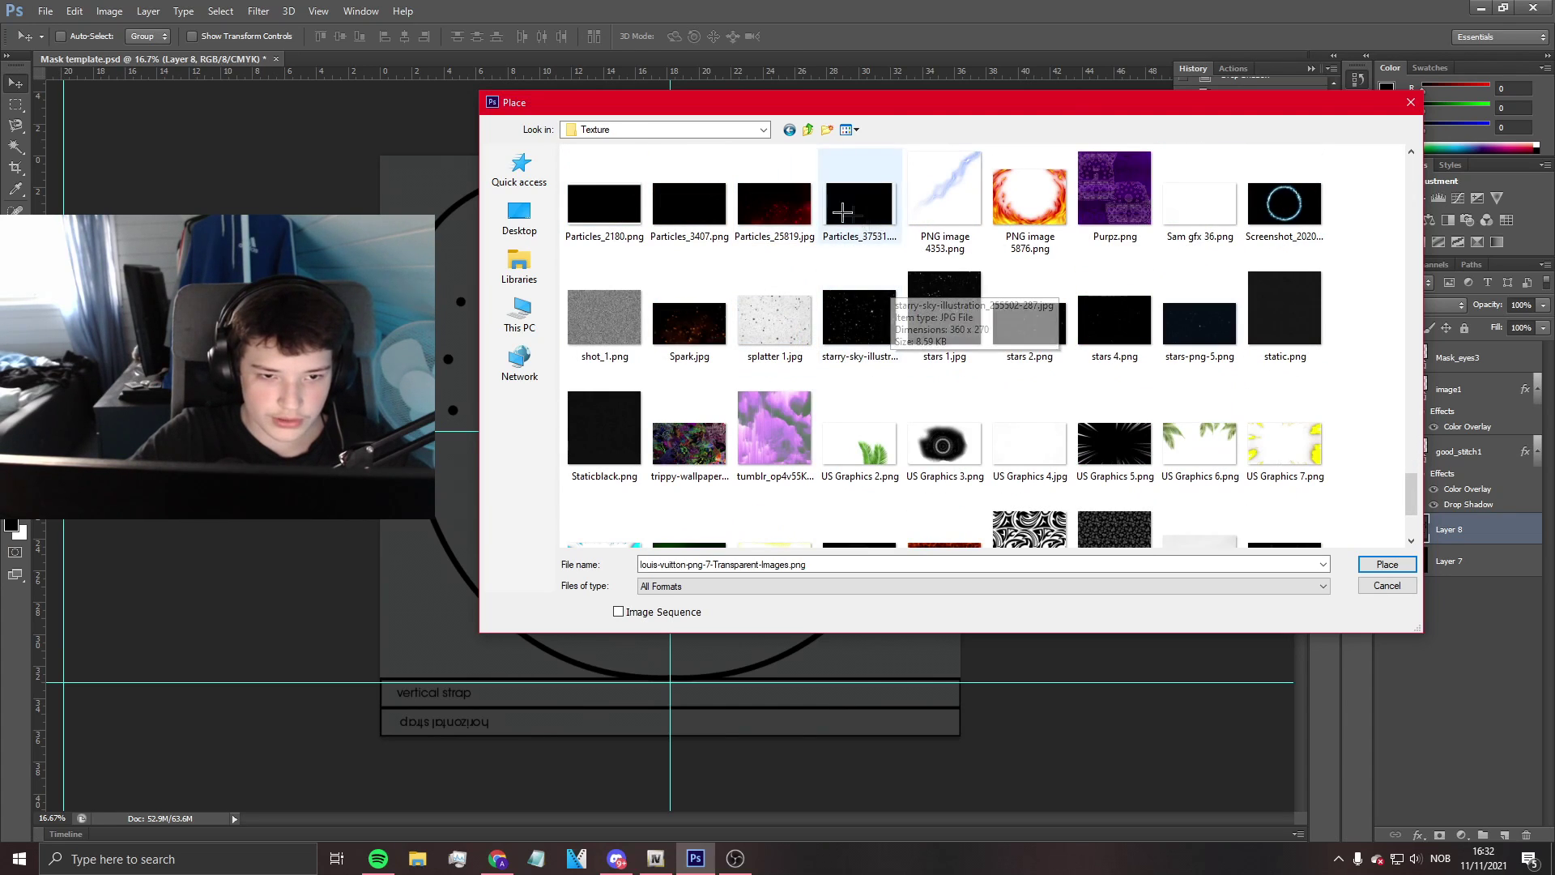
{"action": "scroll", "coordinate": [781, 227], "scroll_direction": "down", "scroll_amount": 1}
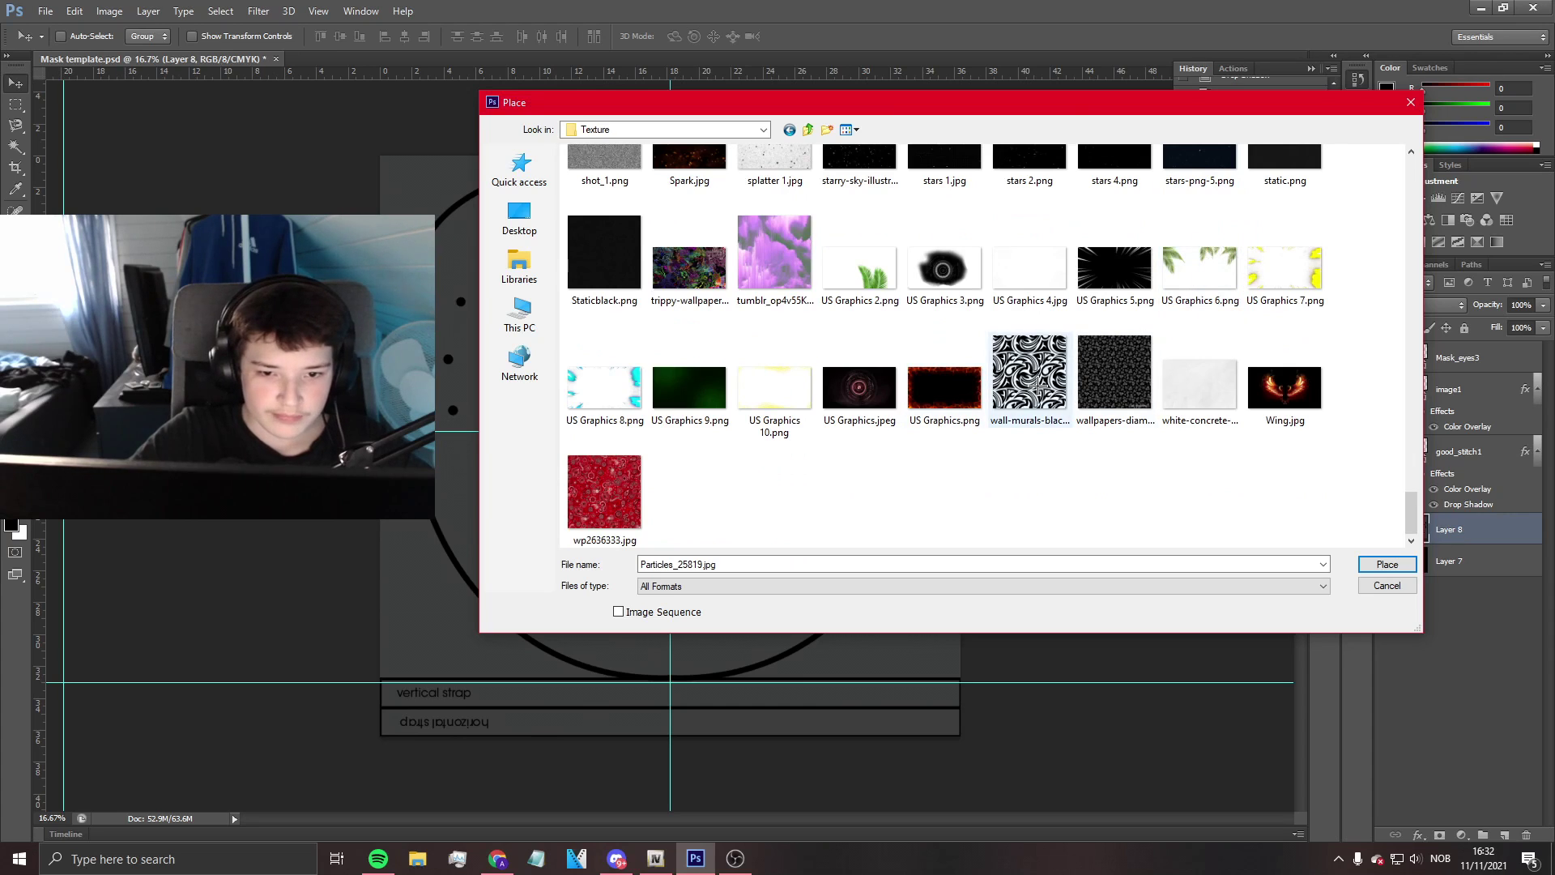
{"action": "left_click", "coordinate": [1030, 377]}
{"action": "left_click", "coordinate": [1390, 564]}
Commit the placed tribal texture and give its layer a white Color Overlay.
{"action": "left_click_drag", "start_coordinate": [743, 364], "coordinate": [703, 348]}
{"action": "key", "text": "Return"}
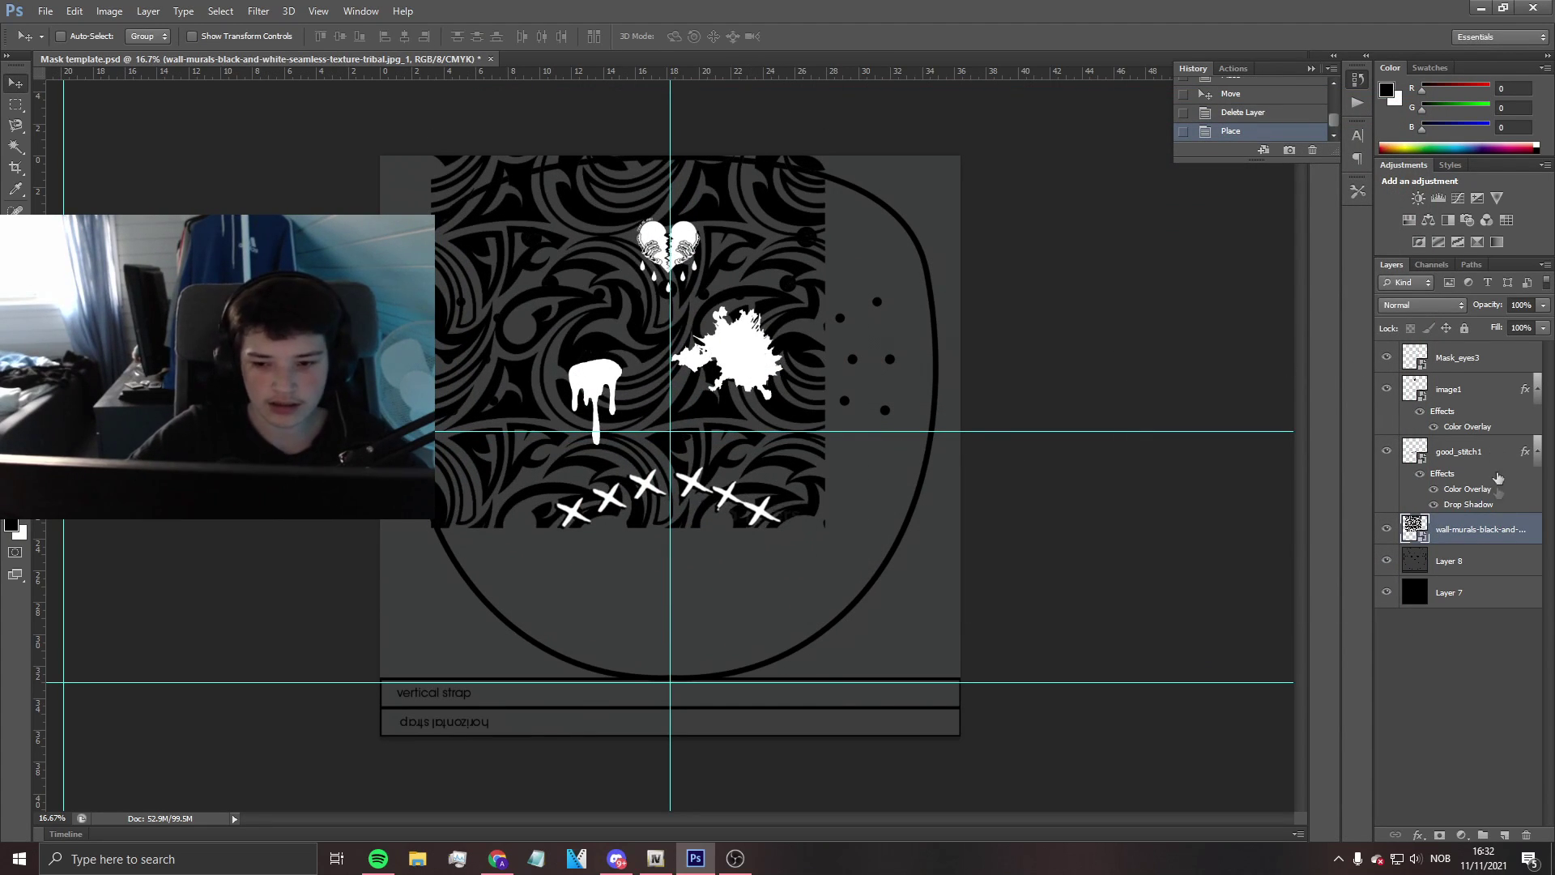
{"action": "right_click", "coordinate": [1491, 531]}
{"action": "left_click", "coordinate": [1328, 222]}
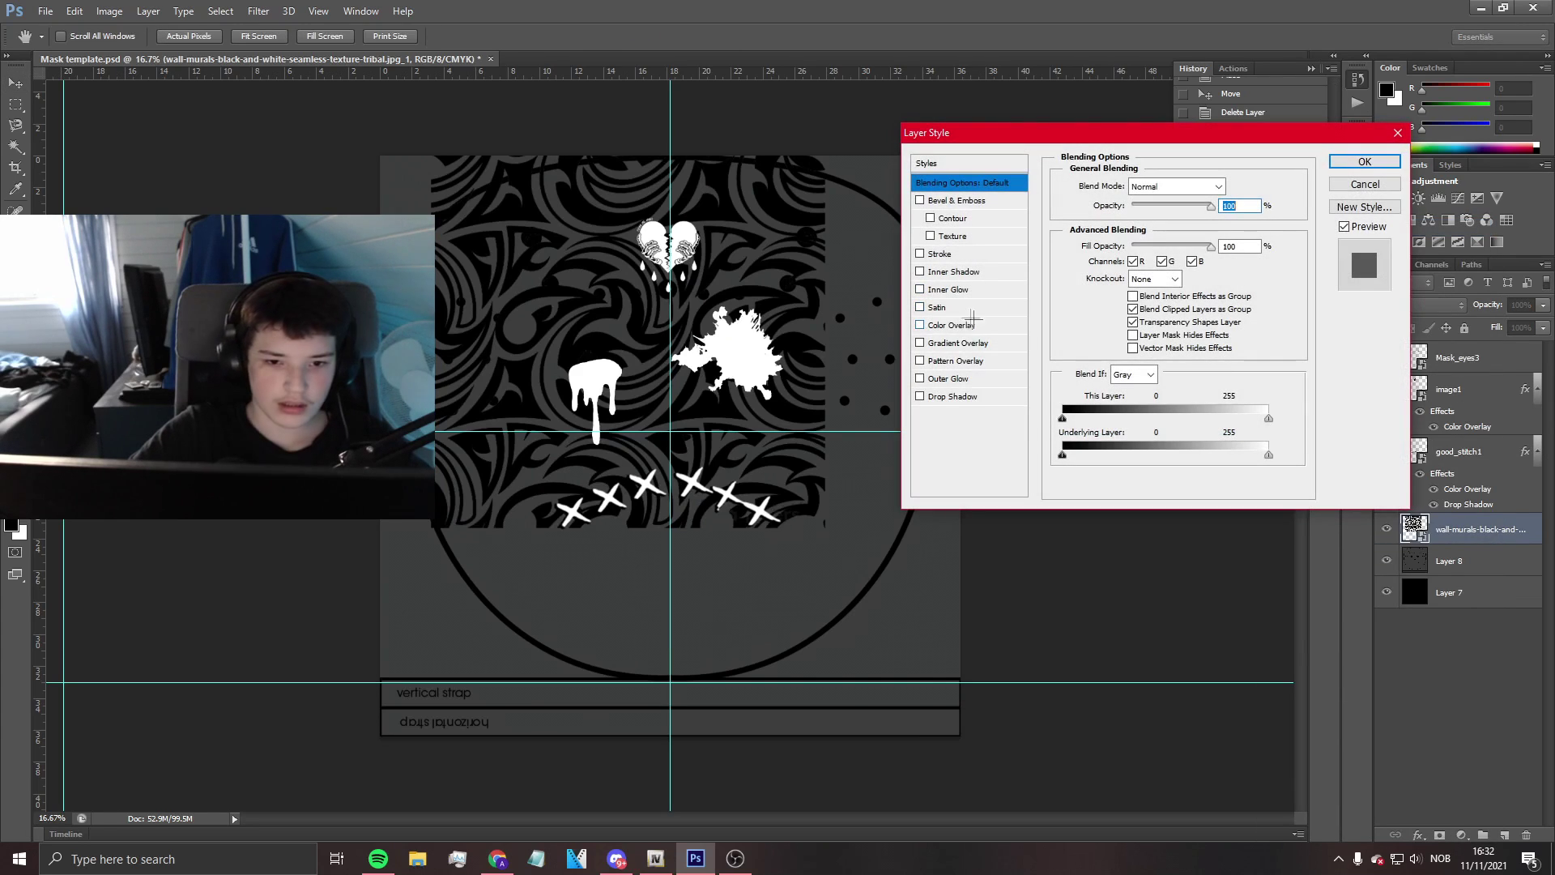
{"action": "left_click", "coordinate": [952, 324]}
{"action": "left_click", "coordinate": [1230, 188]}
{"action": "left_click_drag", "start_coordinate": [842, 202], "coordinate": [752, 136]}
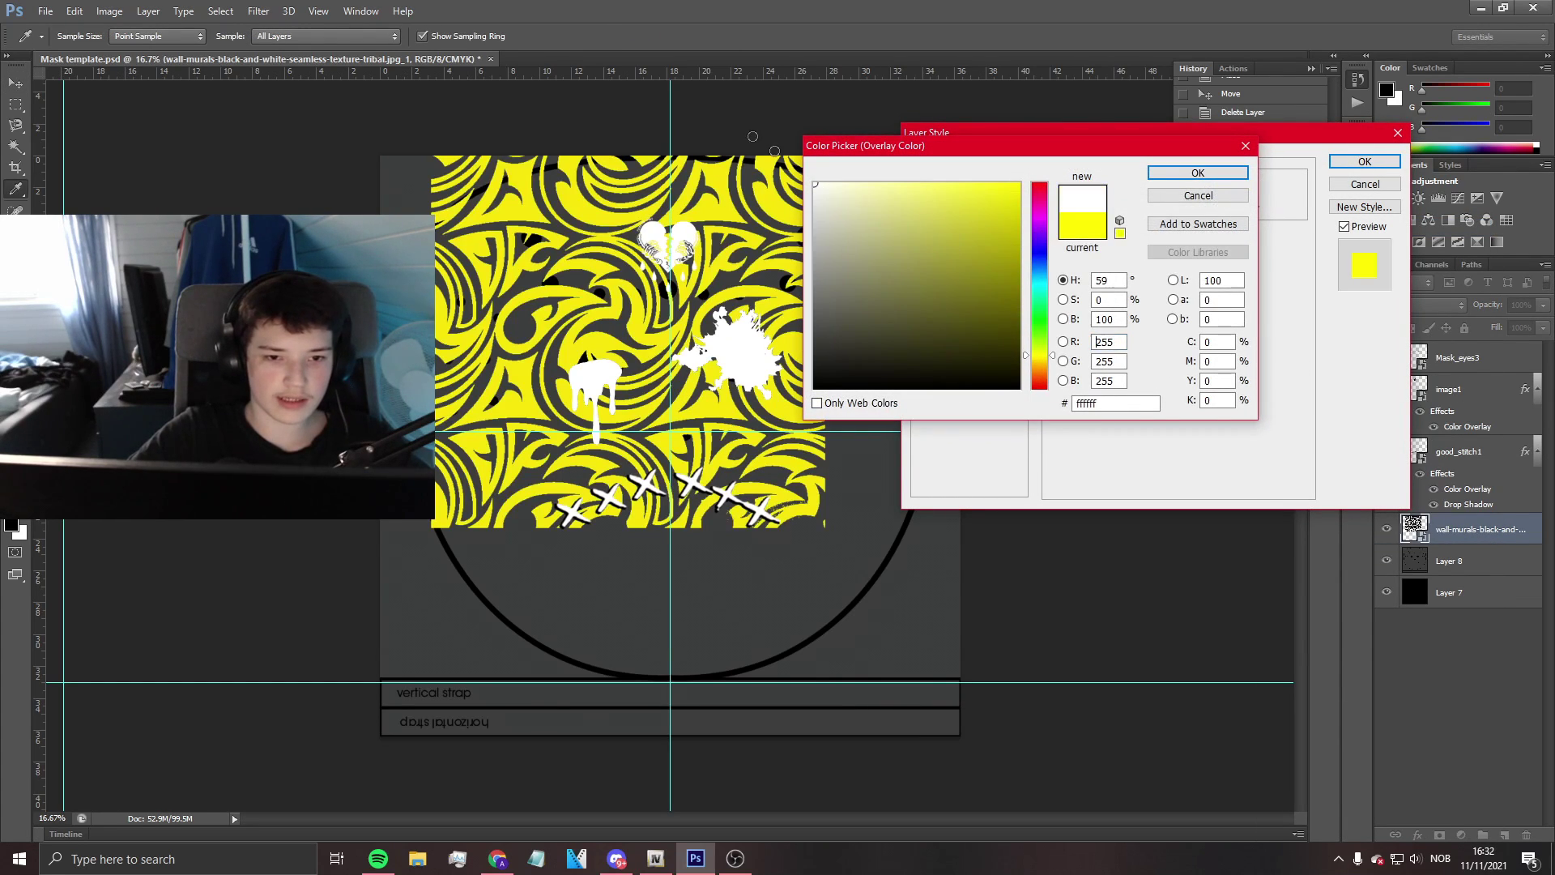
{"action": "key", "text": "Return"}
{"action": "key", "text": "Return"}
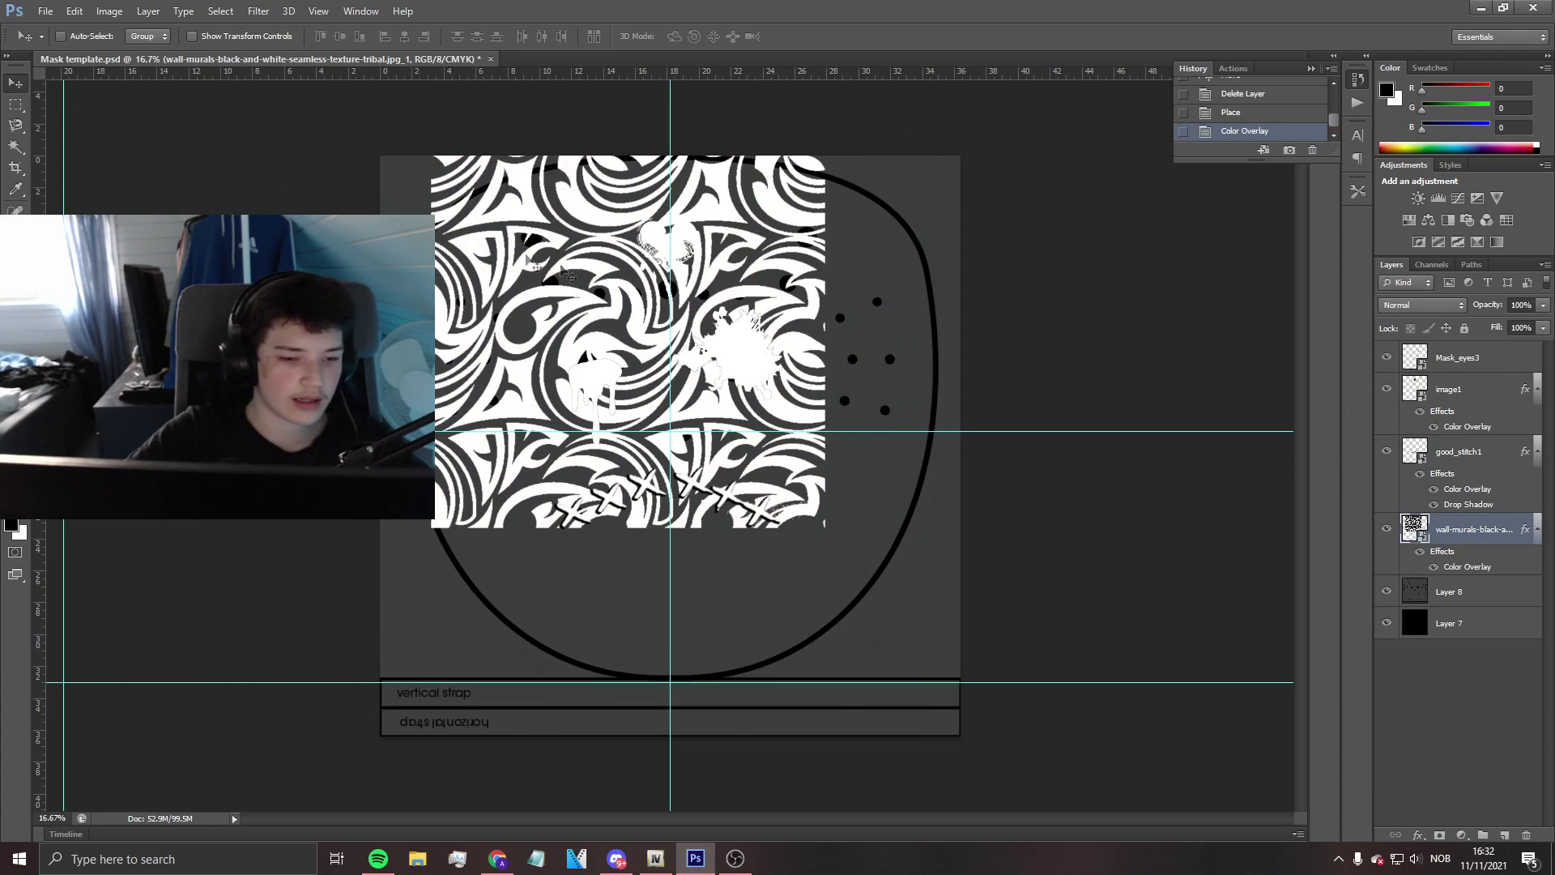
Move the texture top-left, rasterize it, and erase its lower part with a 422 px soft eraser.
{"action": "left_click_drag", "start_coordinate": [568, 274], "coordinate": [574, 290]}
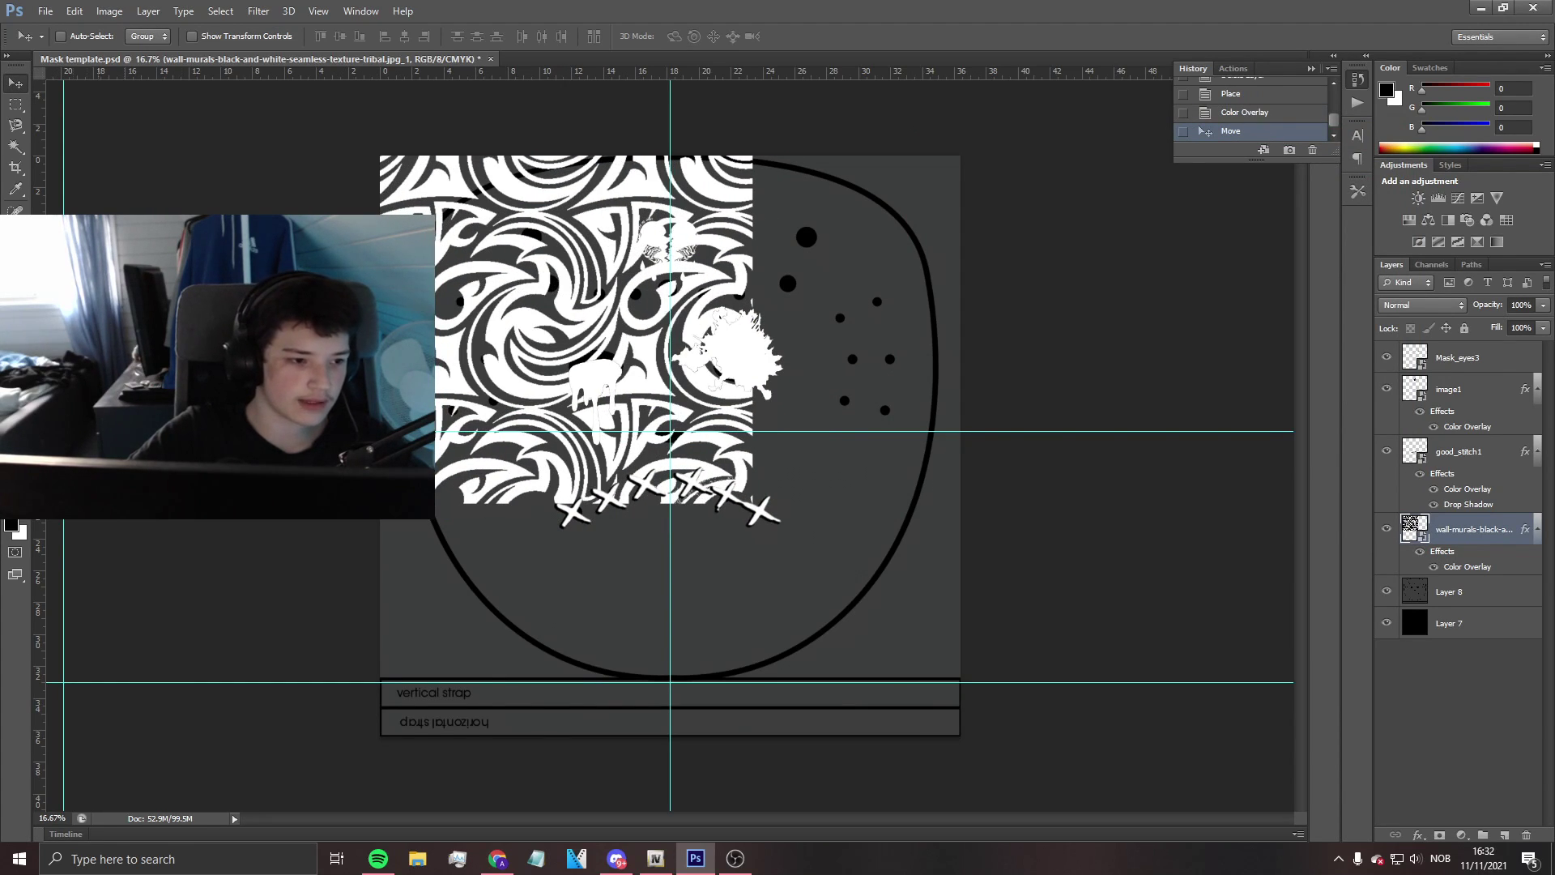
{"action": "key", "text": "e"}
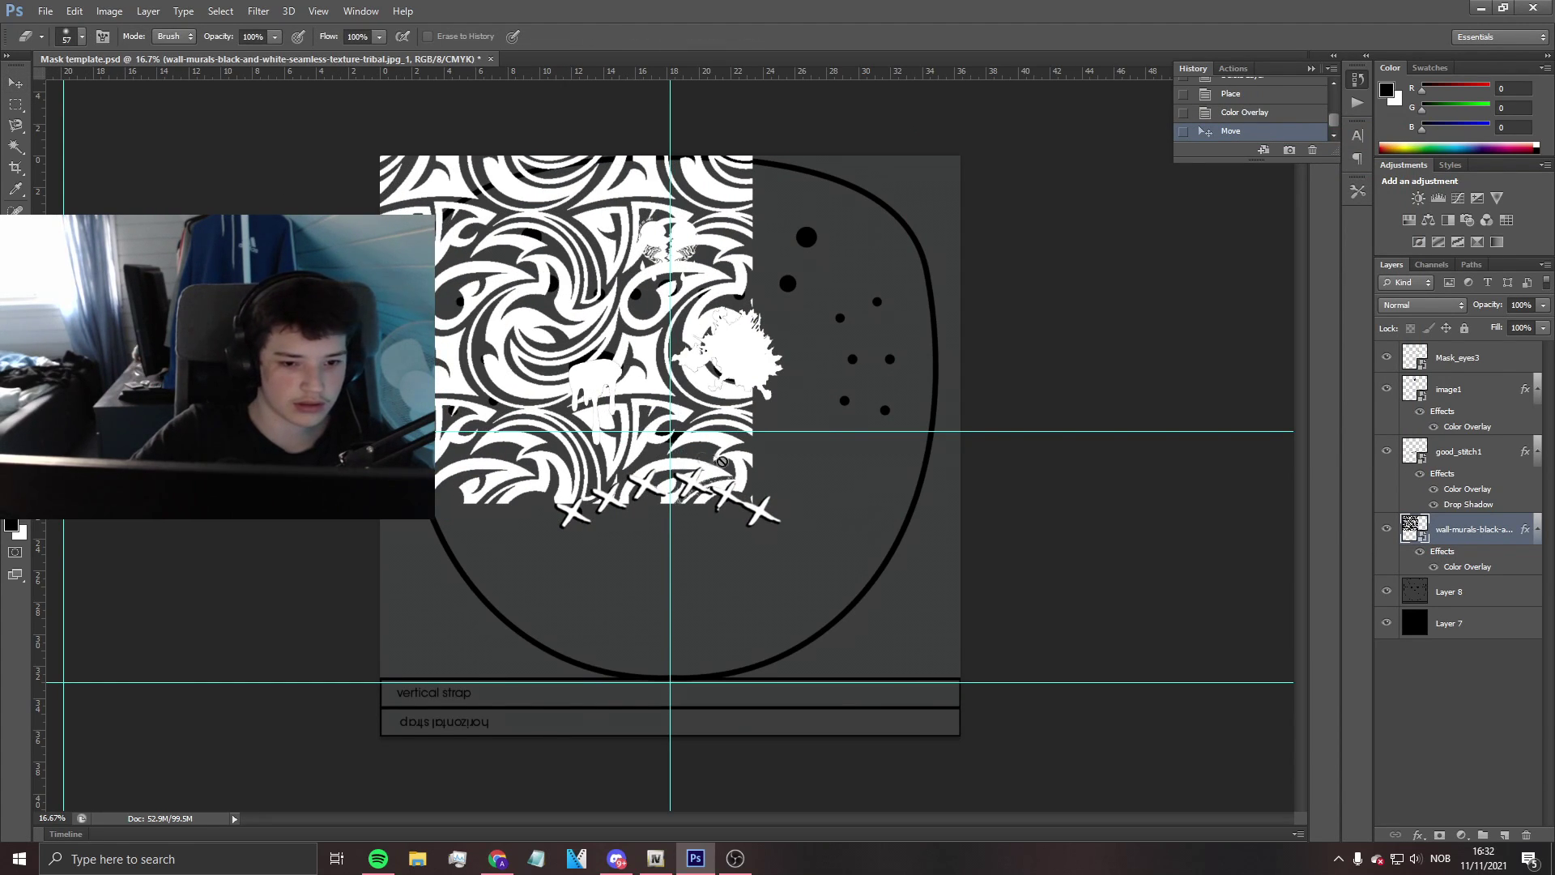
{"action": "left_click", "coordinate": [712, 459]}
{"action": "left_click", "coordinate": [740, 330]}
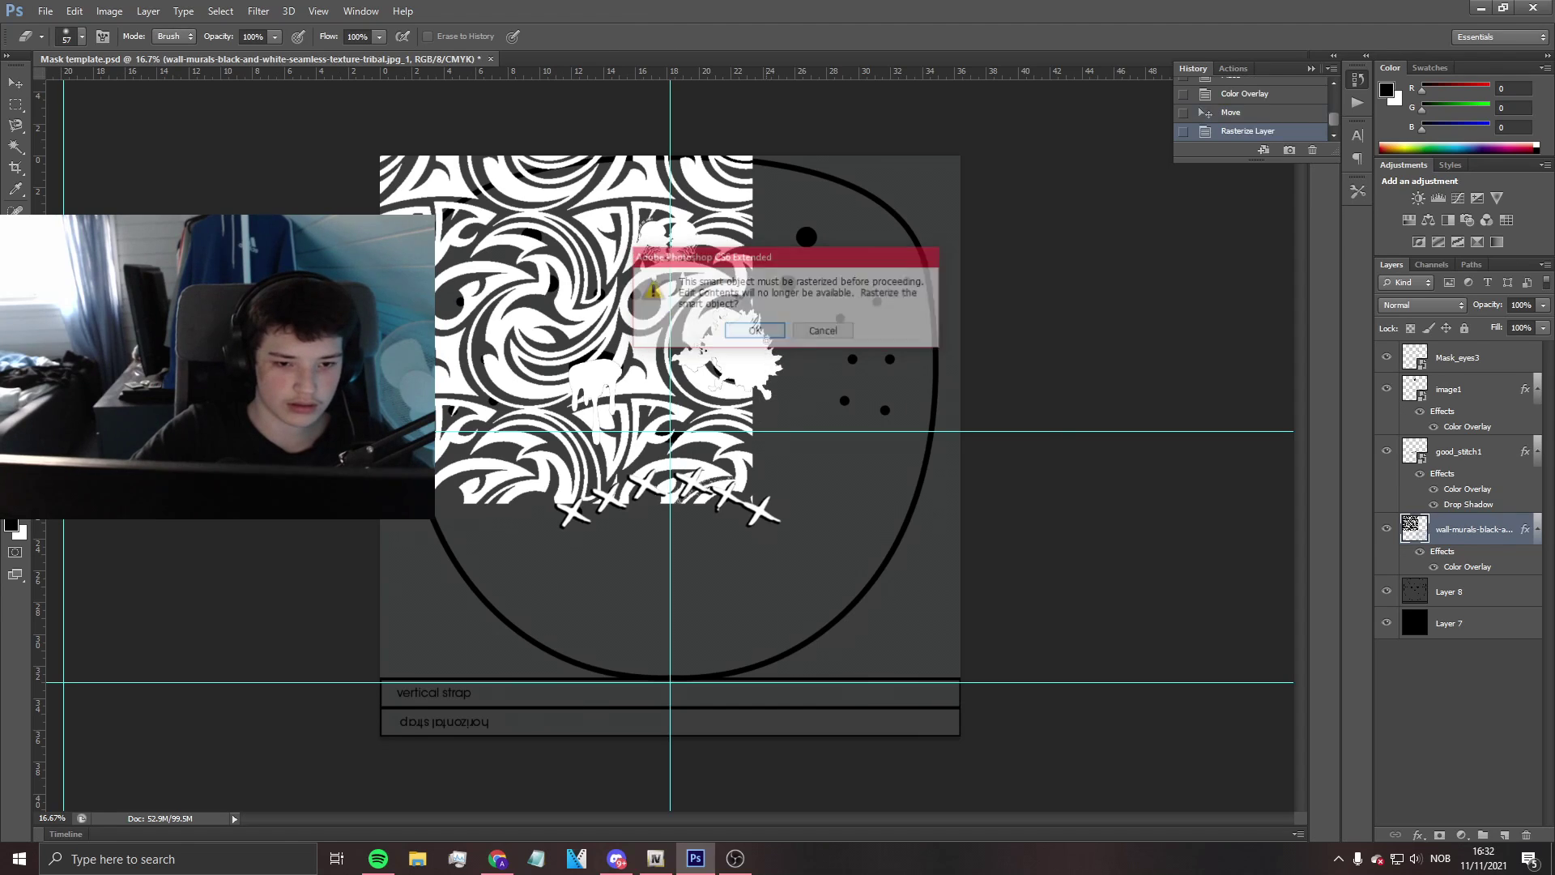
{"action": "left_click", "coordinate": [82, 38]}
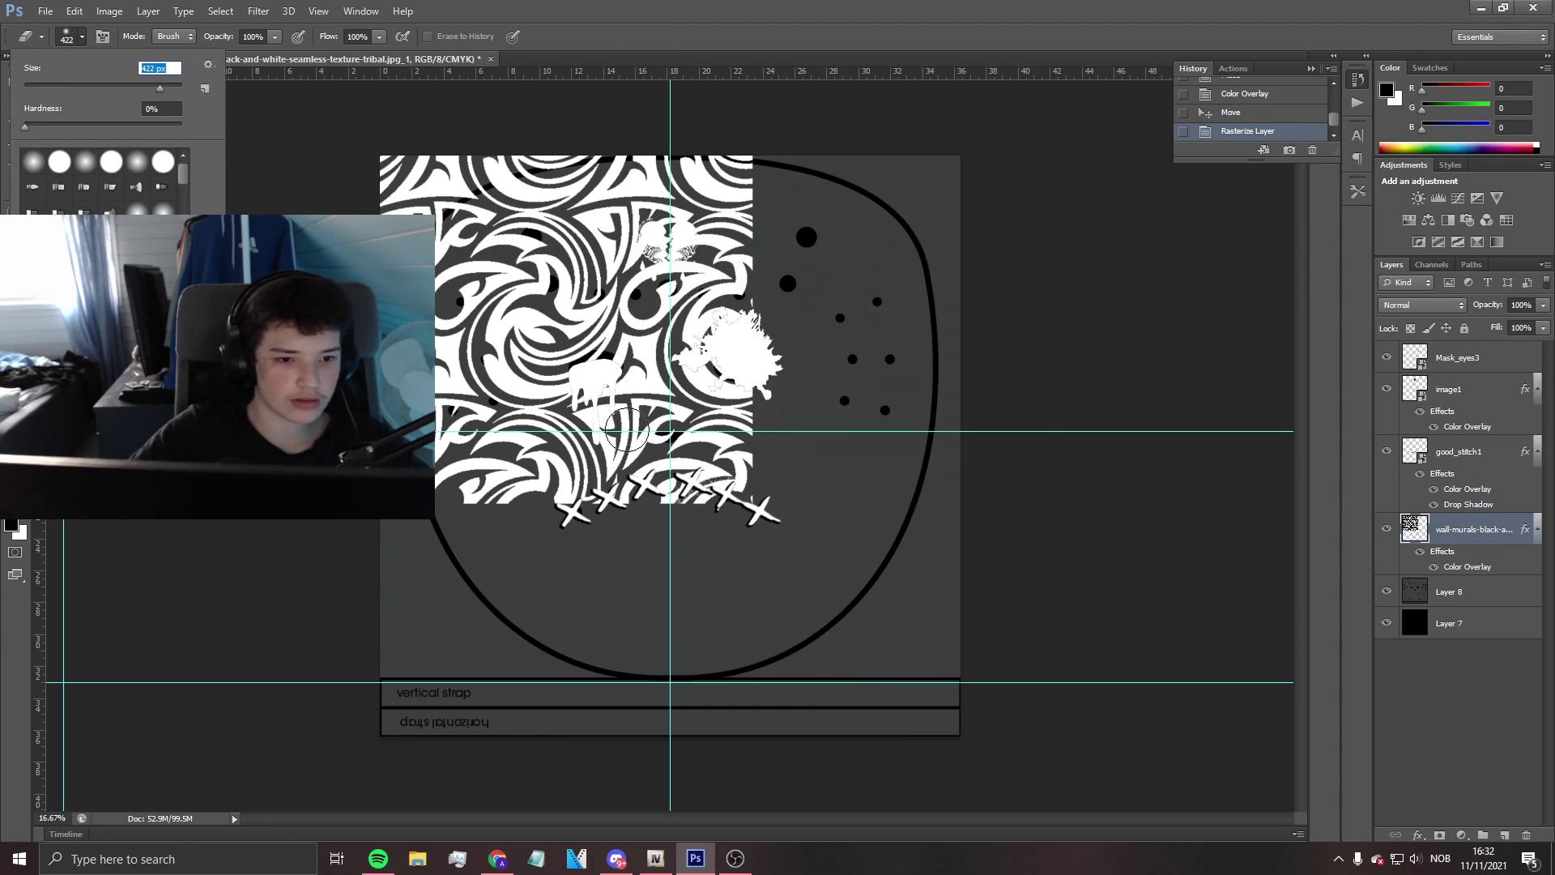
{"action": "left_click", "coordinate": [786, 483]}
{"action": "mouse_move", "coordinate": [677, 572]}
{"action": "left_mouse_down"}
{"action": "mouse_move", "coordinate": [648, 551]}
{"action": "mouse_move", "coordinate": [573, 606]}
{"action": "mouse_move", "coordinate": [514, 580]}
{"action": "mouse_move", "coordinate": [614, 470]}
{"action": "mouse_move", "coordinate": [607, 504]}
{"action": "mouse_move", "coordinate": [640, 482]}
{"action": "mouse_move", "coordinate": [536, 386]}
{"action": "mouse_move", "coordinate": [559, 367]}
{"action": "mouse_move", "coordinate": [715, 381]}
{"action": "mouse_move", "coordinate": [623, 342]}
{"action": "mouse_move", "coordinate": [503, 442]}
{"action": "left_mouse_up"}
{"action": "mouse_move", "coordinate": [695, 335]}
{"action": "left_mouse_down"}
{"action": "mouse_move", "coordinate": [768, 227]}
{"action": "mouse_move", "coordinate": [615, 280]}
{"action": "mouse_move", "coordinate": [745, 242]}
{"action": "mouse_move", "coordinate": [715, 224]}
{"action": "mouse_move", "coordinate": [549, 318]}
{"action": "mouse_move", "coordinate": [600, 314]}
{"action": "mouse_move", "coordinate": [466, 377]}
{"action": "left_mouse_up"}
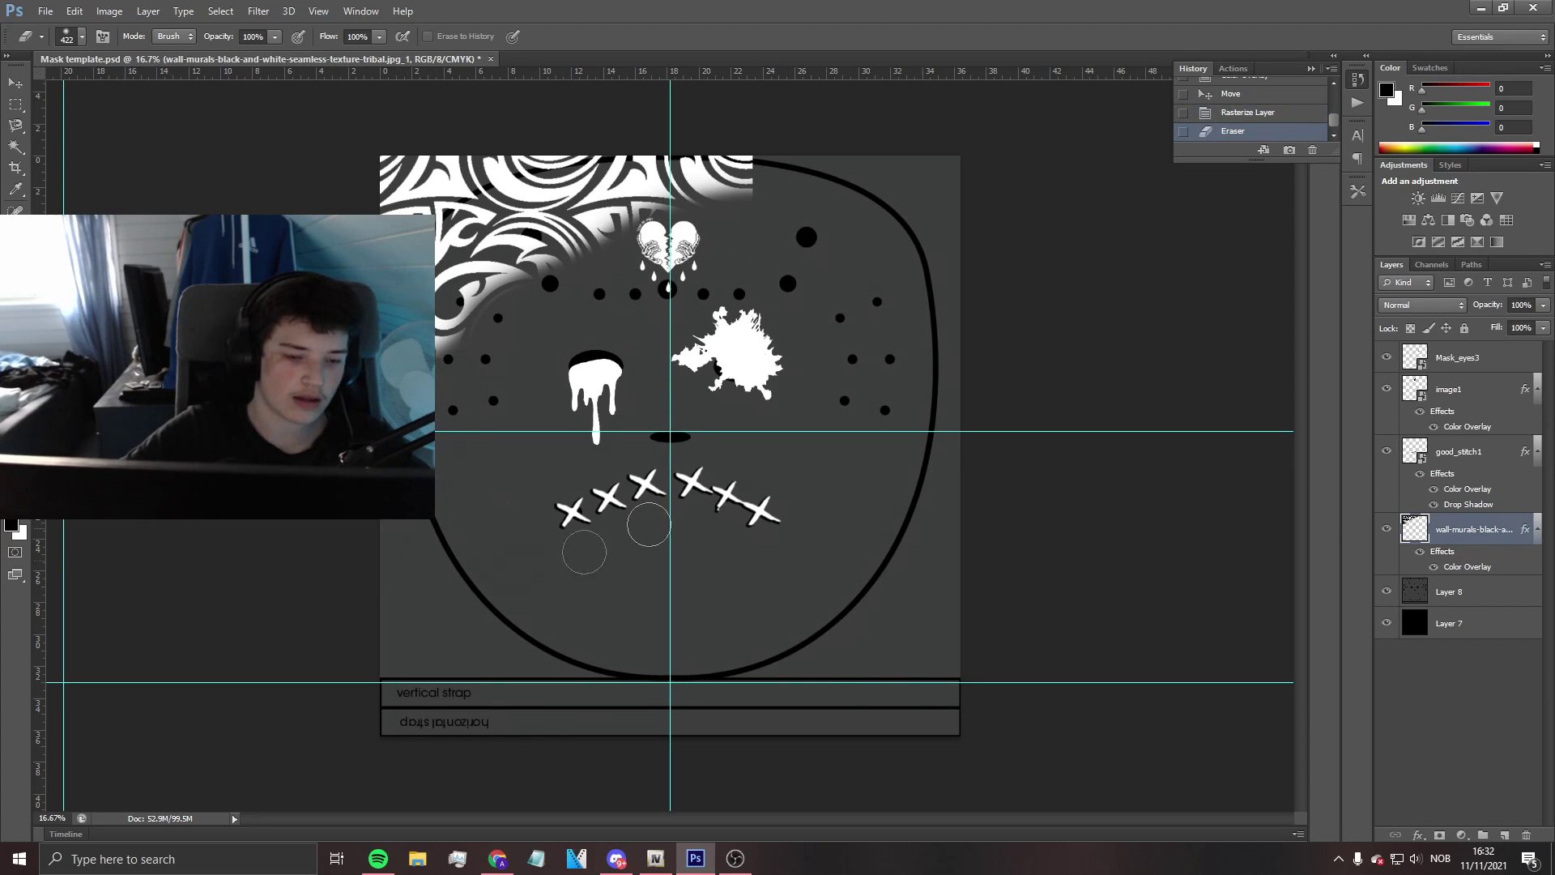